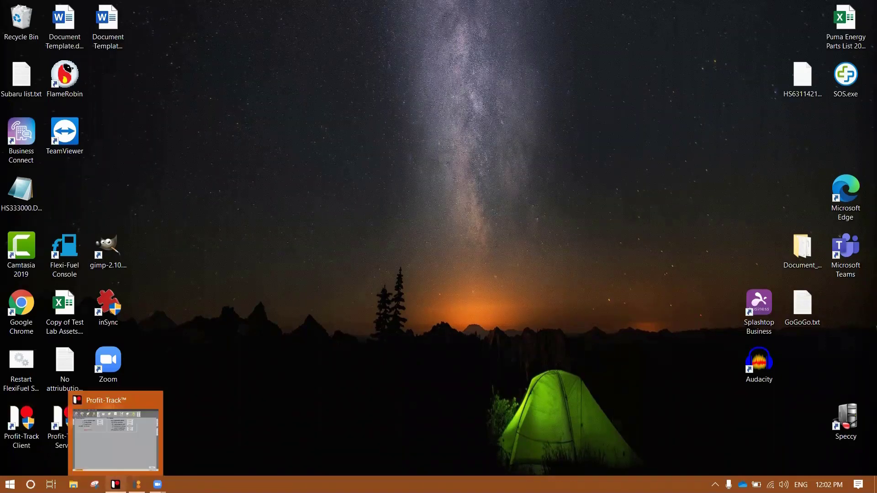
Open the Grocery_STD keyboard from Setup's keyboard layout list and cancel the Hold key edit dialog.
left_click(116, 484)
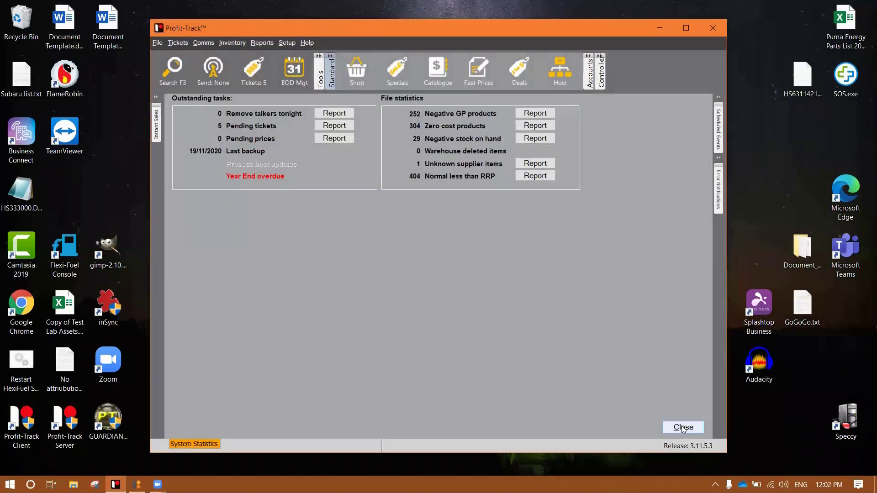
left_click(680, 426)
left_click(286, 42)
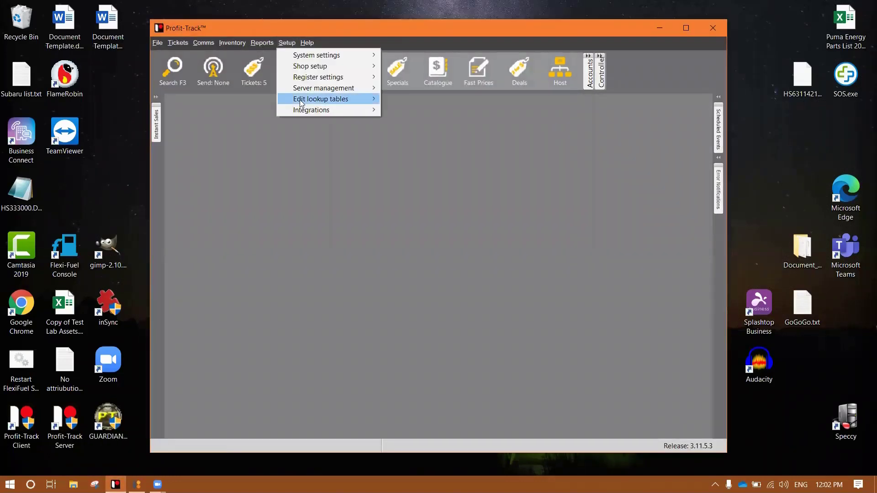
mouse_move(363, 78)
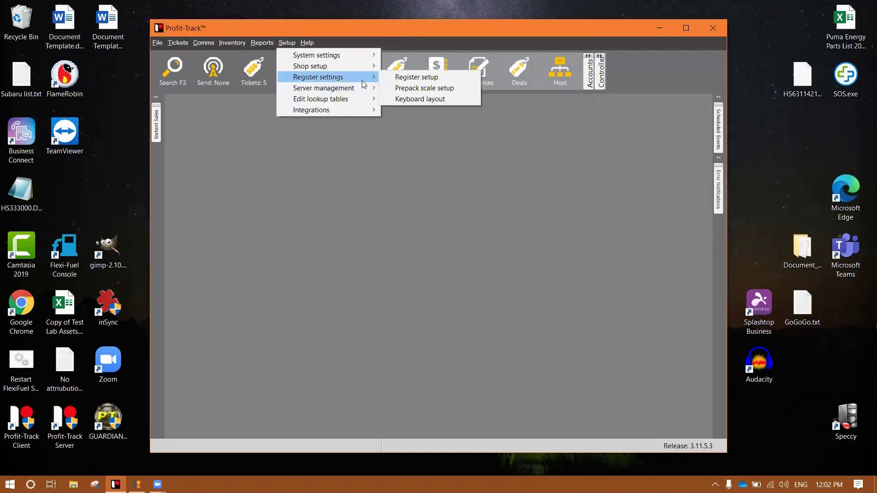
left_click(448, 98)
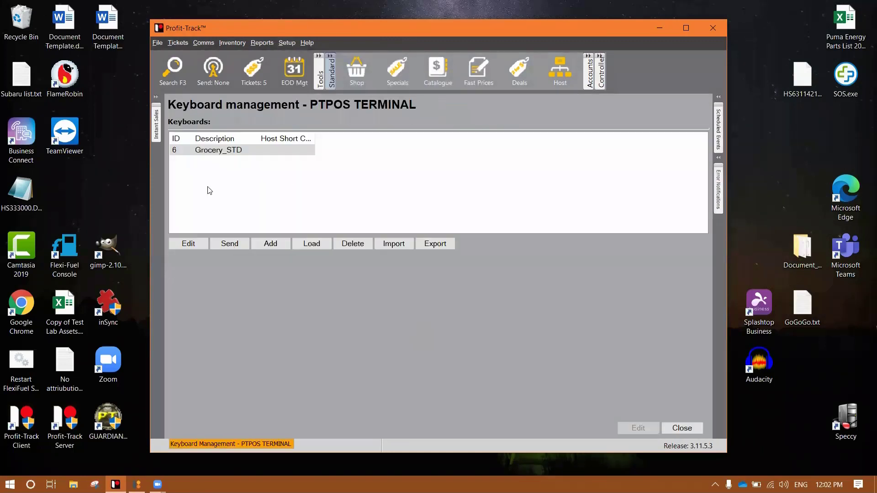
left_click(230, 152)
double_click(251, 150)
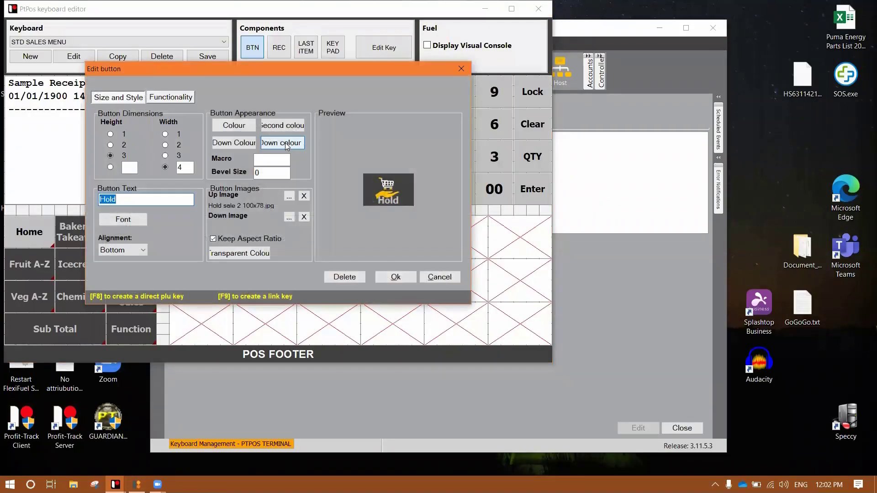
left_click(439, 277)
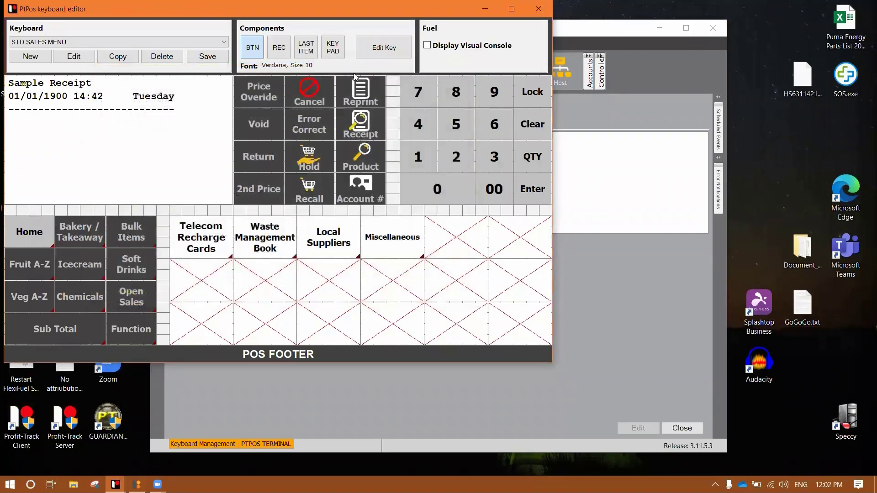
Drag the PtPos keyboard editor window to the centre of the screen.
left_click_drag(199, 10, 355, 57)
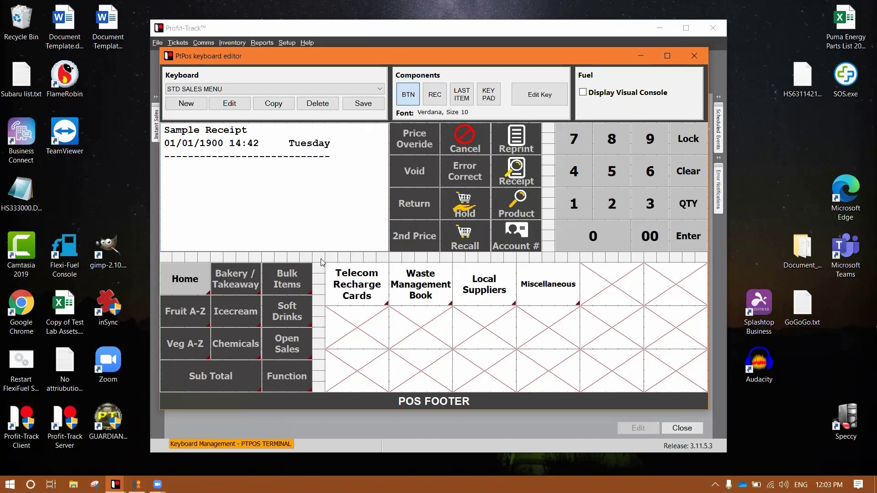
Give the Telecom Recharge Cards key a light green colour.
left_click_drag(321, 262, 697, 392)
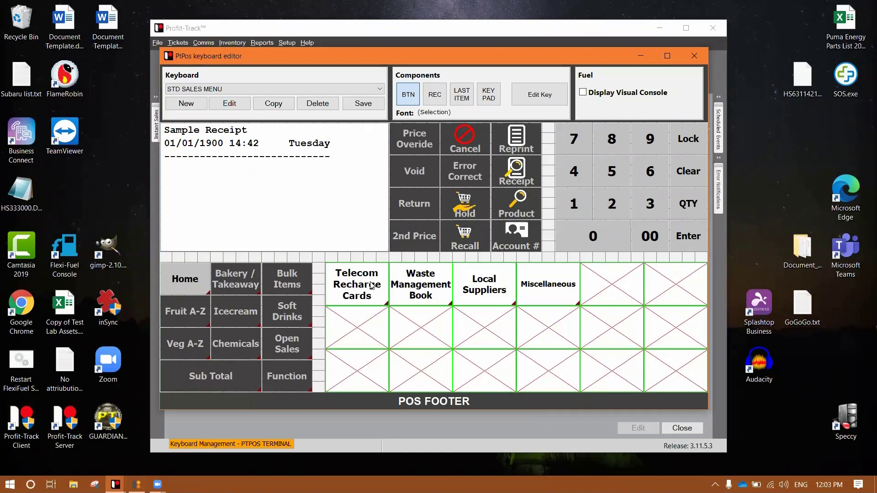
double_click(372, 286)
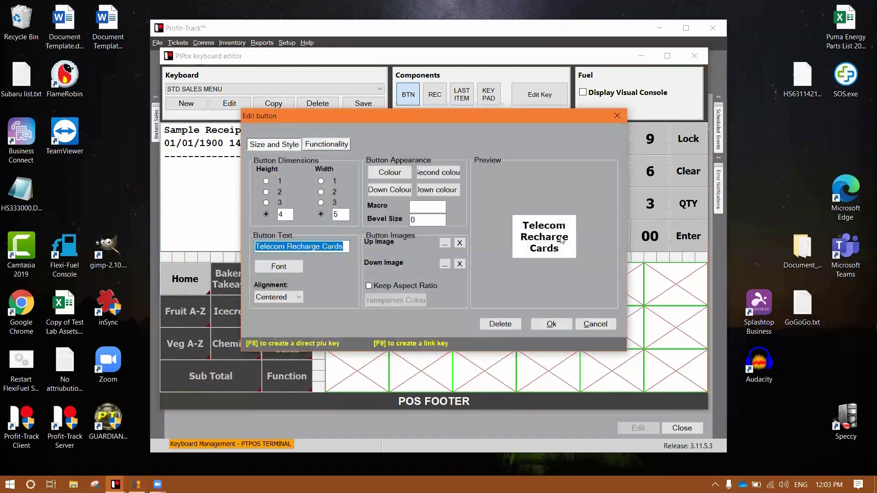
left_click(396, 172)
left_click(413, 136)
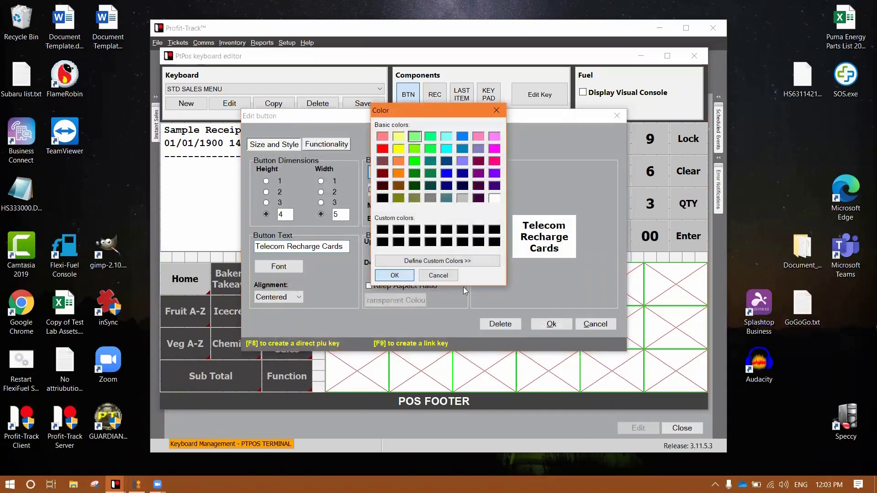
left_click(395, 276)
left_click(551, 323)
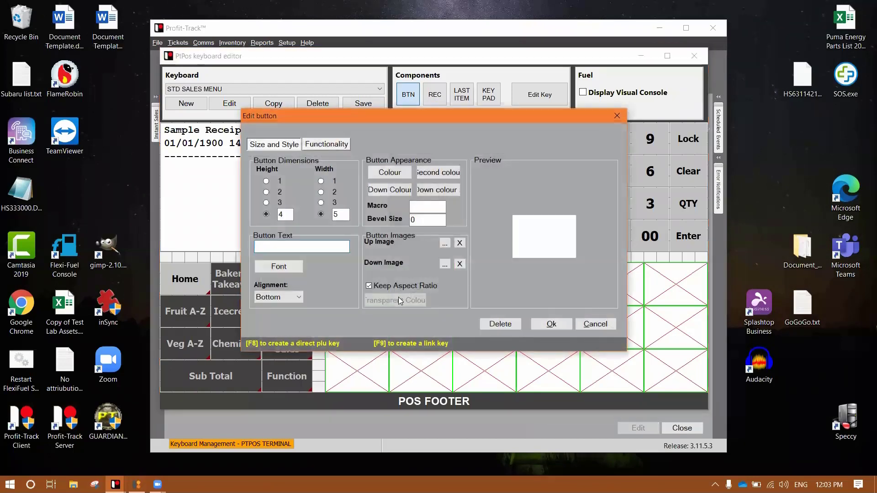
left_click(552, 324)
Repeatedly open and dismiss the settings of an empty key cell after Miscellaneous.
double_click(554, 324)
left_click(551, 324)
double_click(555, 327)
left_click(555, 327)
double_click(555, 327)
left_click(555, 328)
double_click(555, 328)
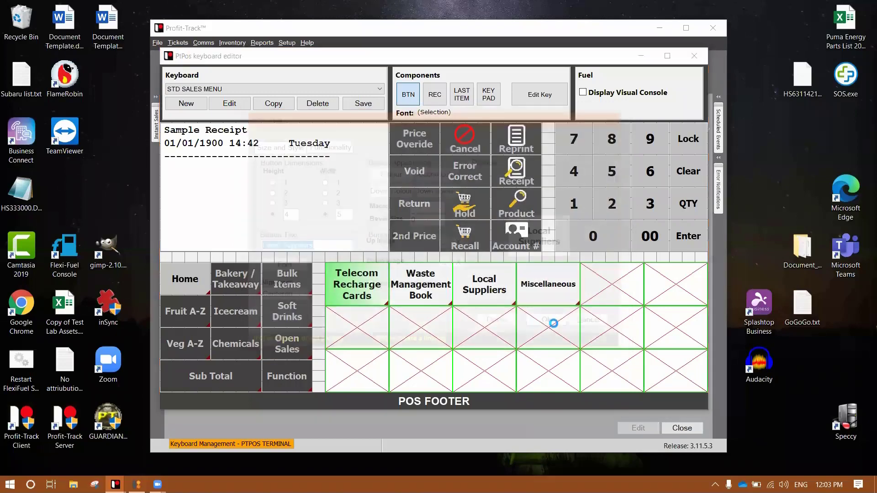
left_click(554, 324)
double_click(554, 324)
left_click(554, 324)
double_click(553, 324)
left_click(554, 324)
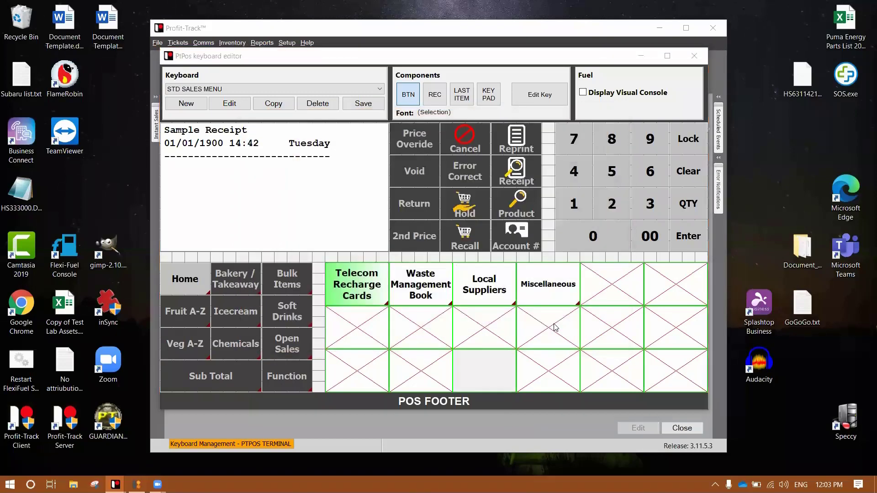
double_click(554, 324)
left_click(553, 324)
double_click(554, 324)
left_click(554, 323)
double_click(554, 325)
left_click(555, 325)
double_click(554, 326)
left_click(555, 328)
double_click(555, 327)
left_click(555, 327)
double_click(555, 327)
left_click(555, 328)
double_click(555, 325)
left_click(554, 325)
double_click(554, 324)
left_click(551, 324)
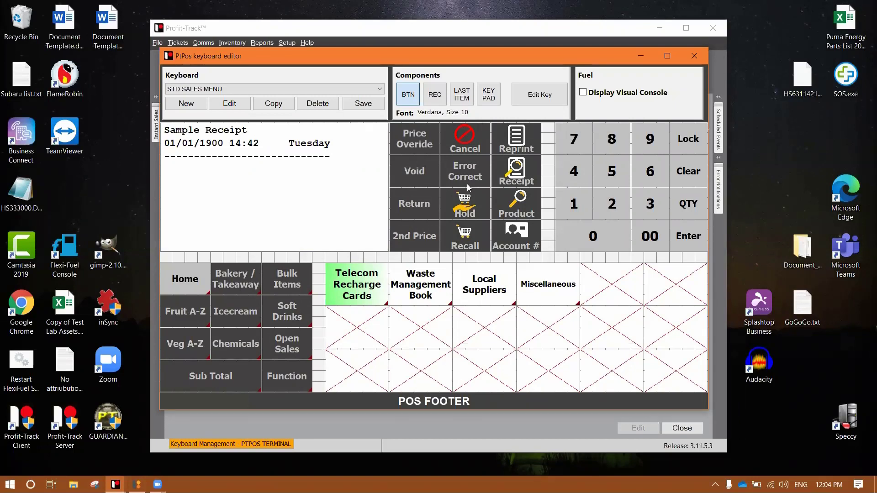
left_click(331, 264)
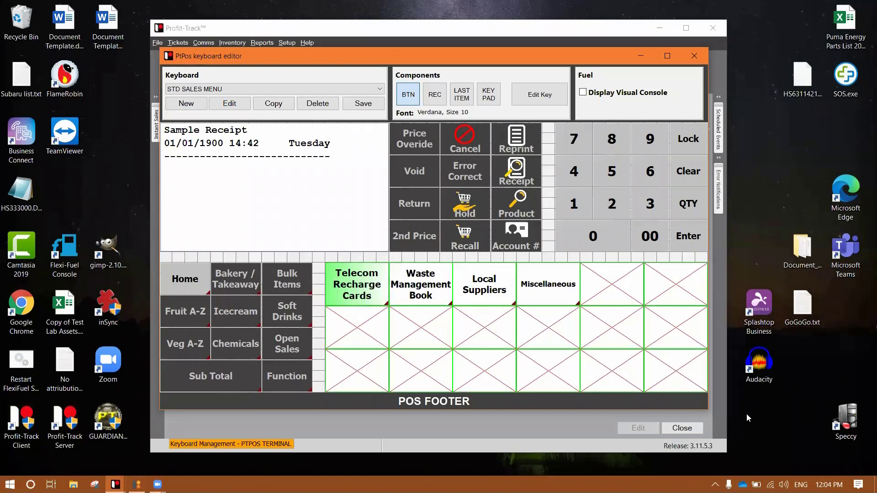
right_click(469, 322)
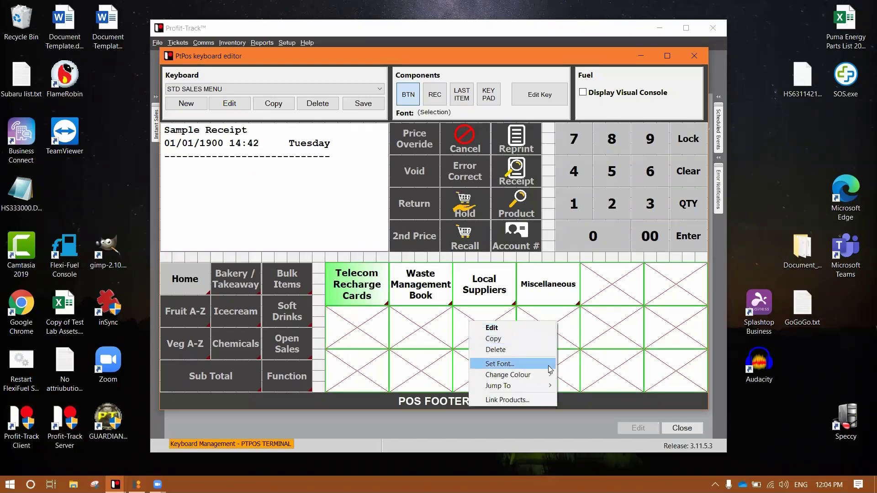
mouse_move(546, 375)
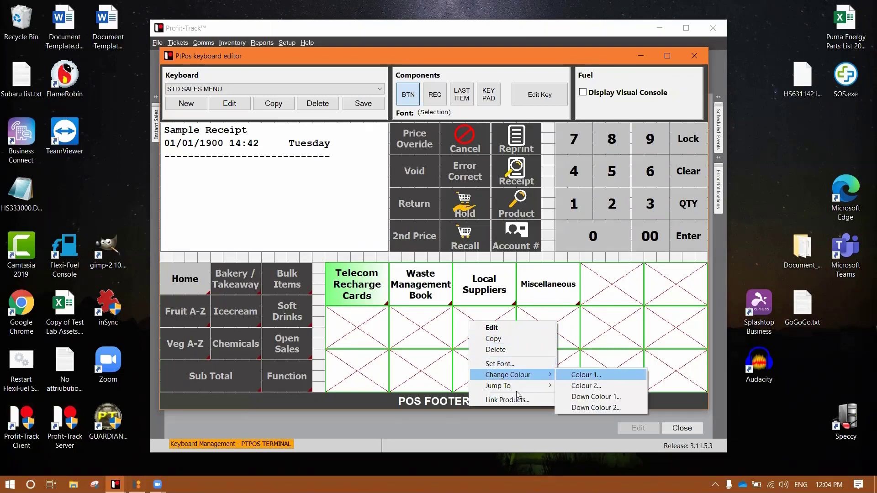
mouse_move(524, 391)
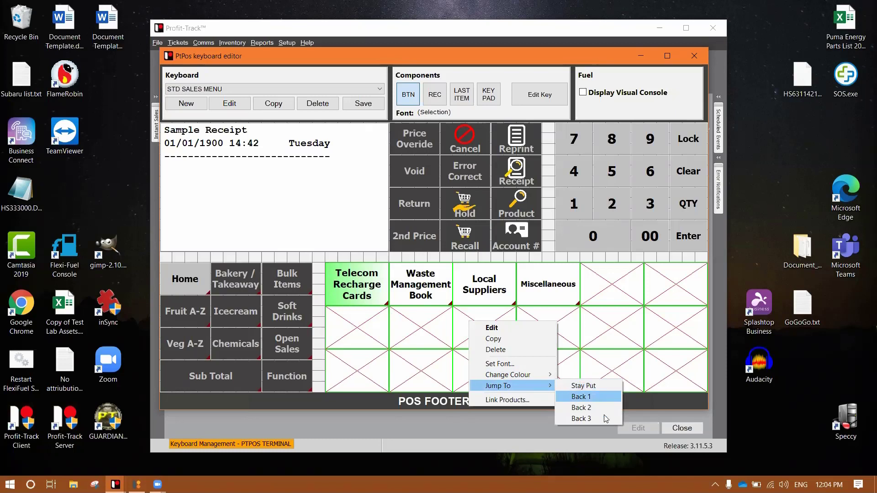
left_click(411, 403)
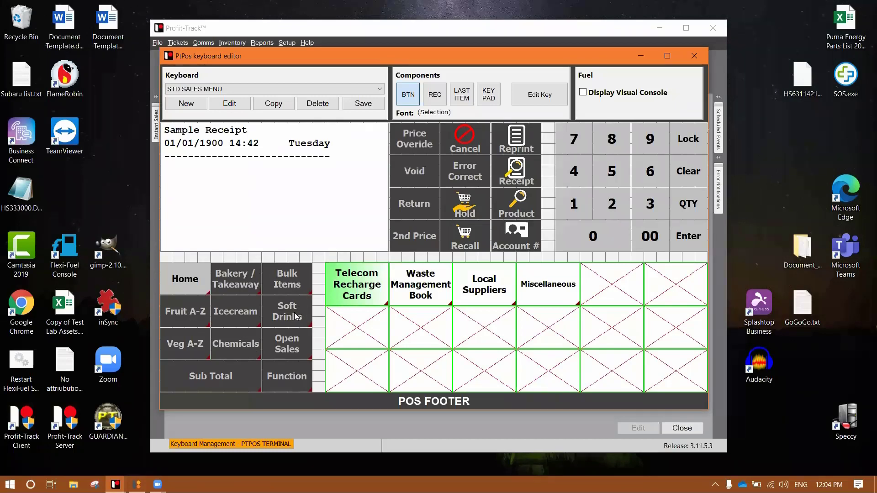
Give all 16 Soft Drinks keys a smaller bold Tahoma font, then return to STD SALES MENU.
left_click(309, 317)
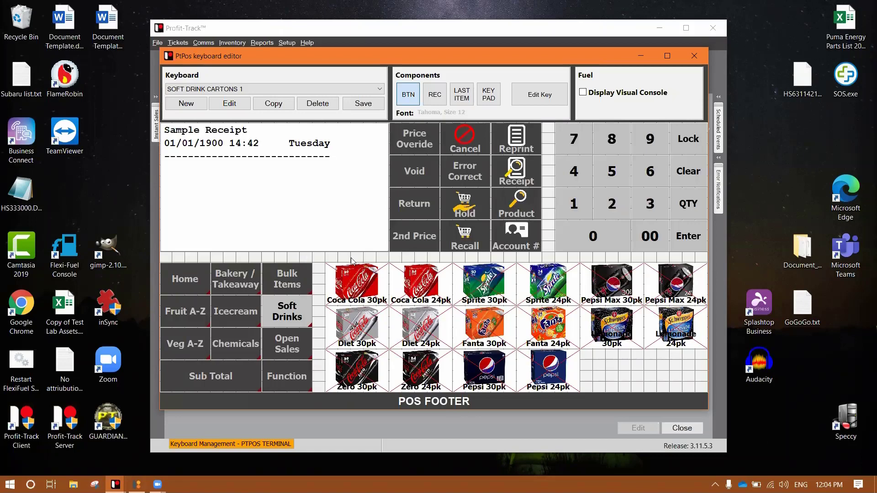
left_click_drag(320, 259, 723, 410)
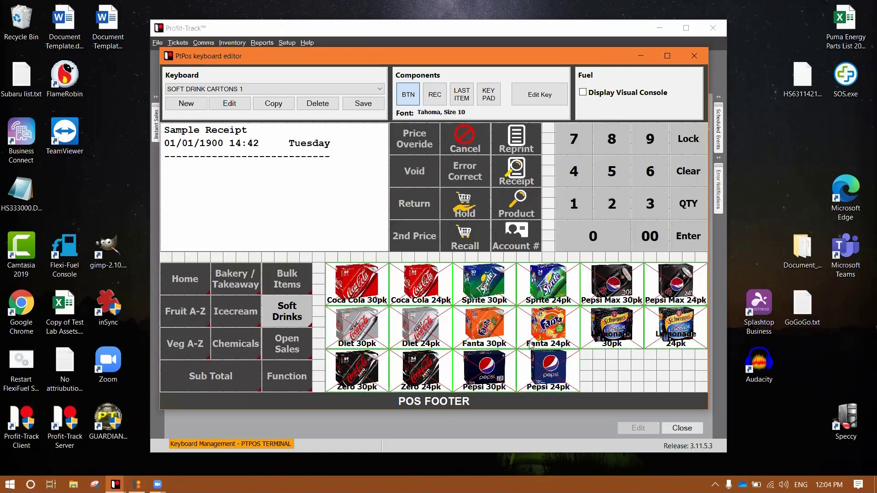
right_click(490, 315)
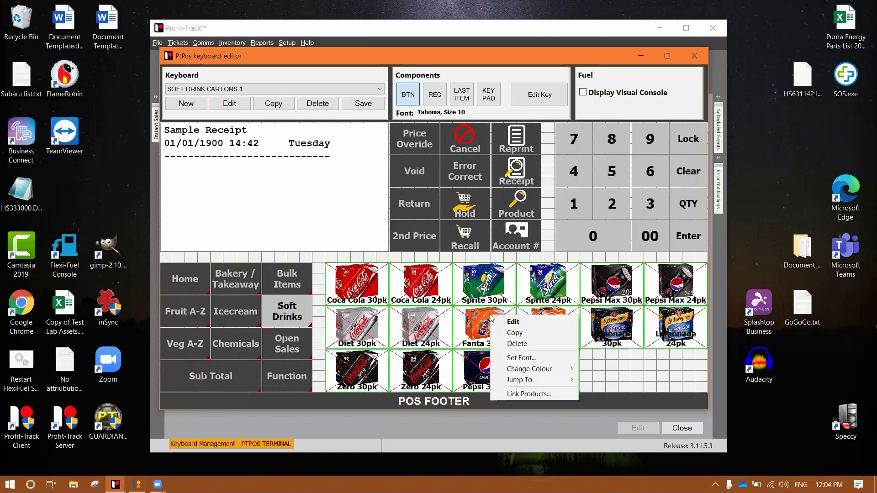
left_click(543, 358)
left_click(427, 154)
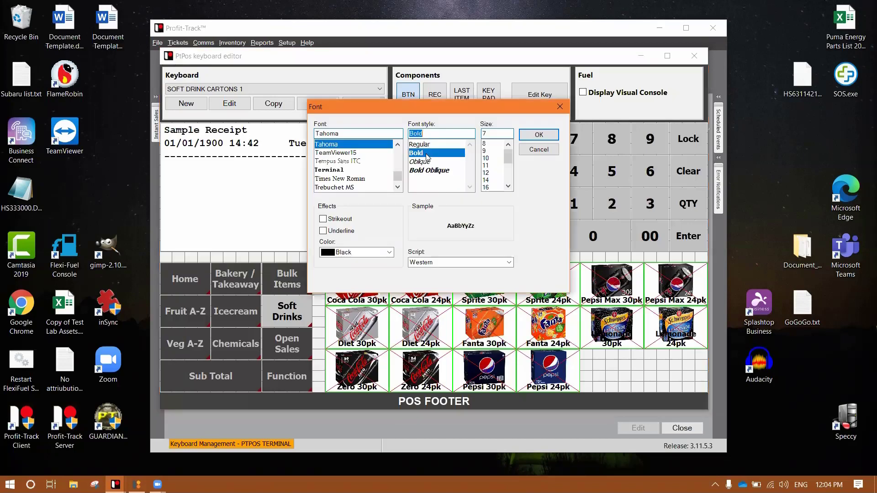
left_click(535, 135)
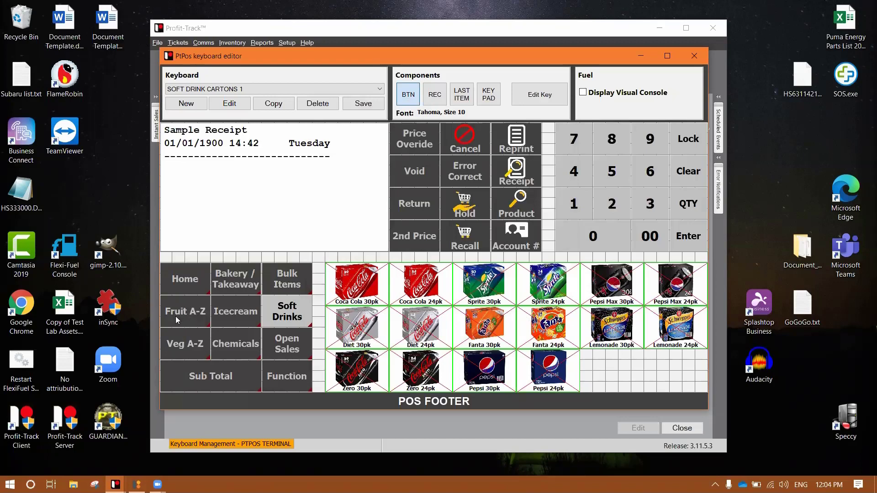
left_click(172, 284)
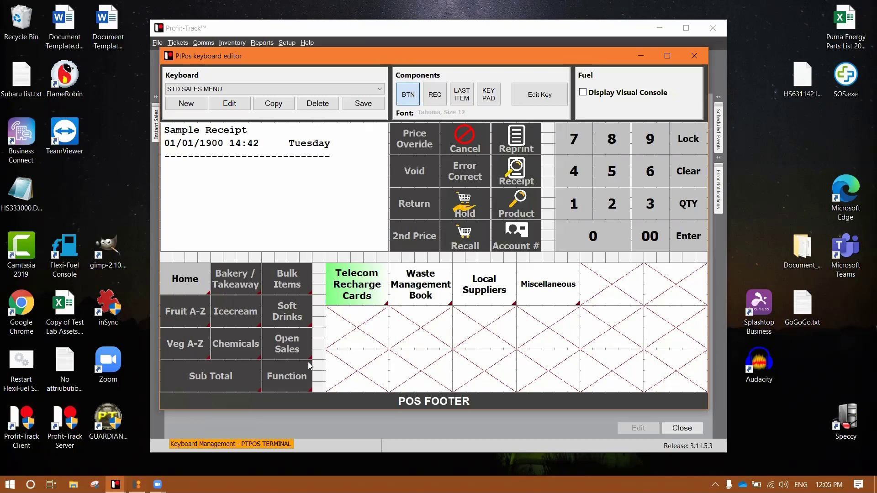
Rename the Soft Drinks key to 'Candy'.
right_click(293, 322)
left_click(303, 325)
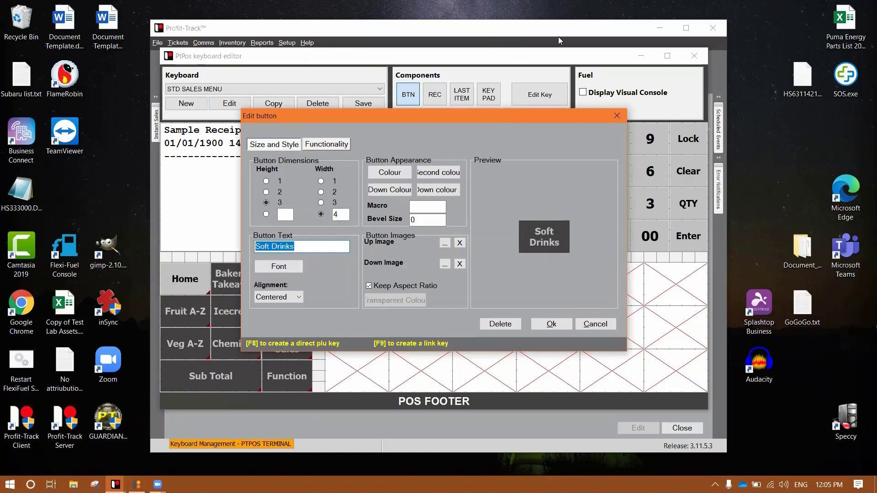
left_click_drag(488, 119, 558, 37)
type("Cany")
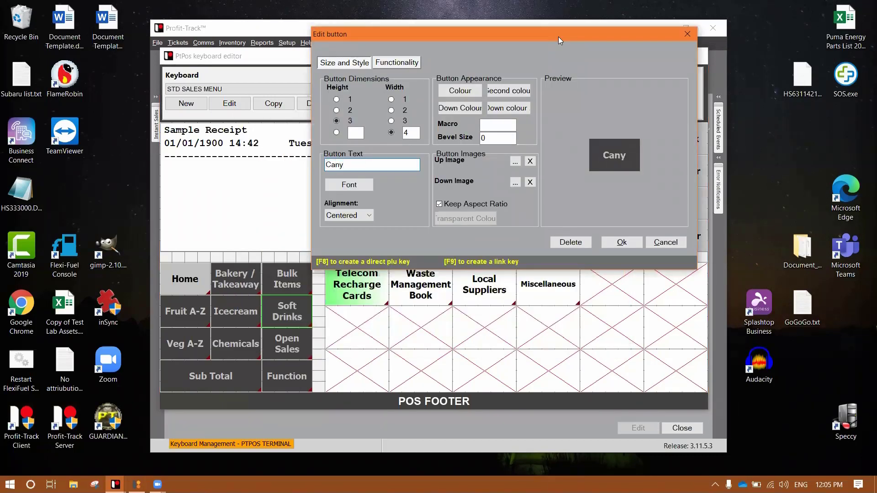
key("BackSpace")
type("dy")
left_click(622, 242)
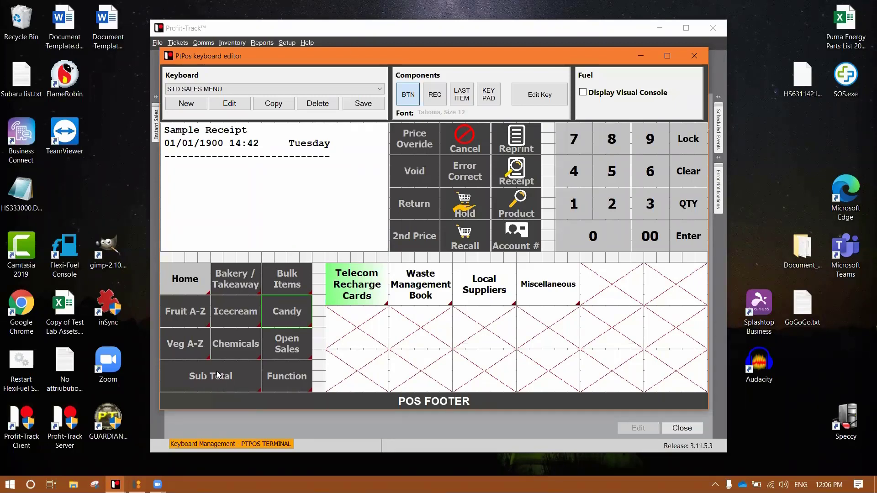
Rename the Open Sales key to 'Smoothies'.
right_click(292, 348)
left_click(312, 352)
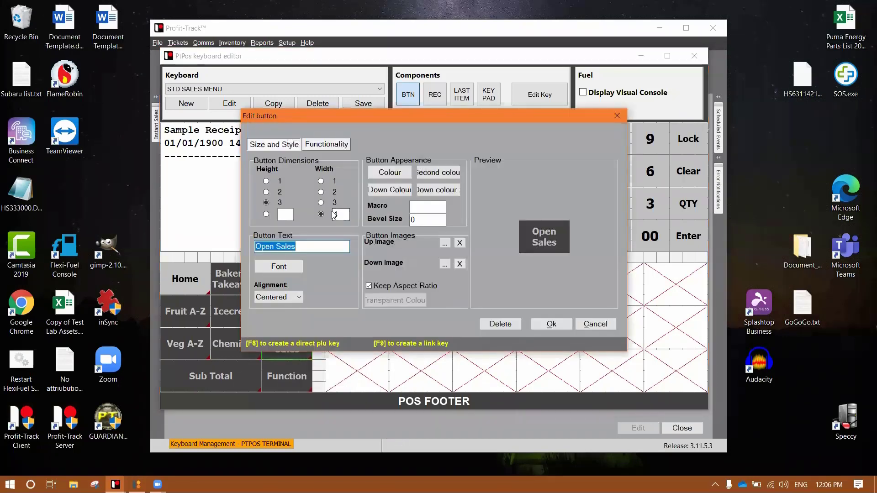
type("Smoothies")
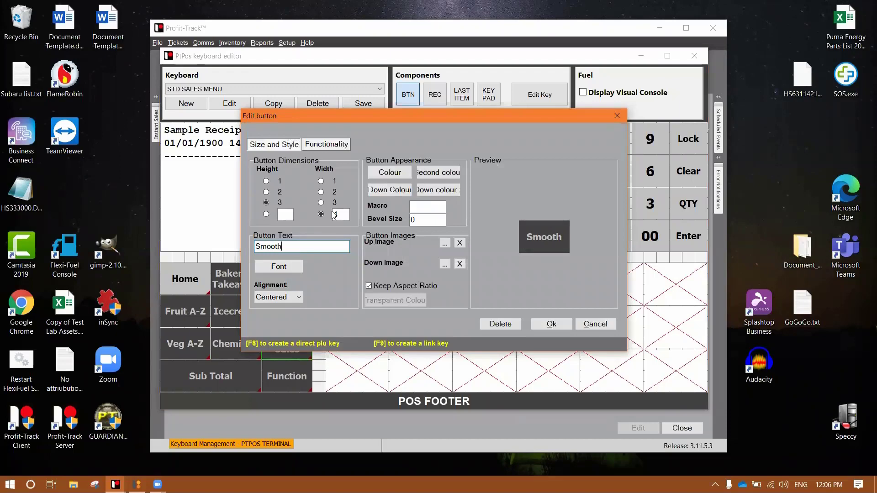
key("Return")
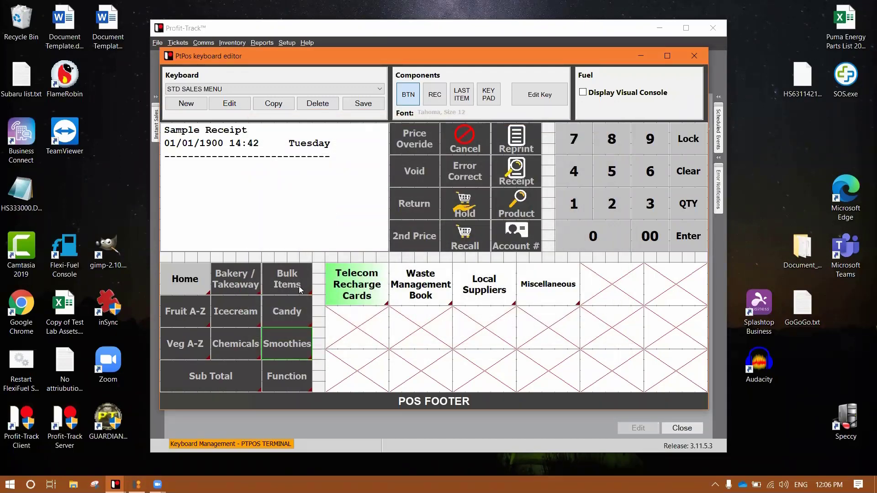
Copy the STD SALES MENU keyboard as a new keyboard named 'Candy'.
left_click(279, 105)
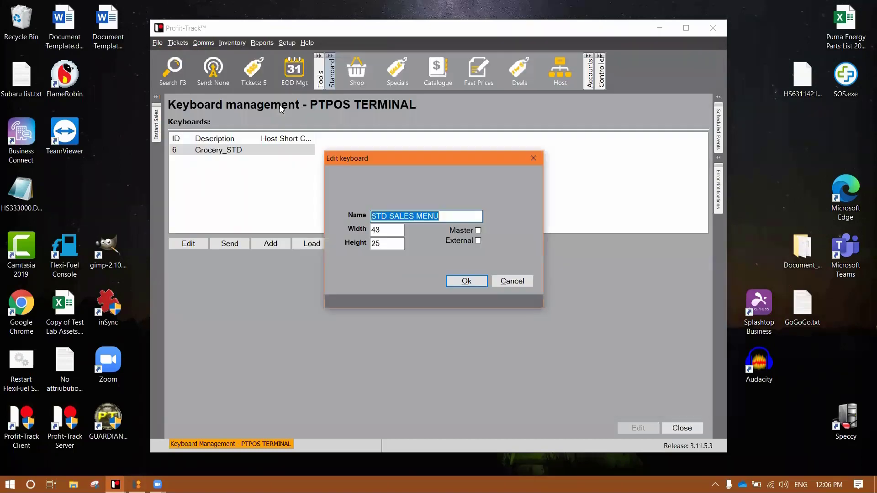
left_click(458, 216)
left_click_drag(459, 216, 284, 215)
left_click(454, 215)
left_click_drag(445, 214, 356, 216)
key("BackSpace")
type("Candy")
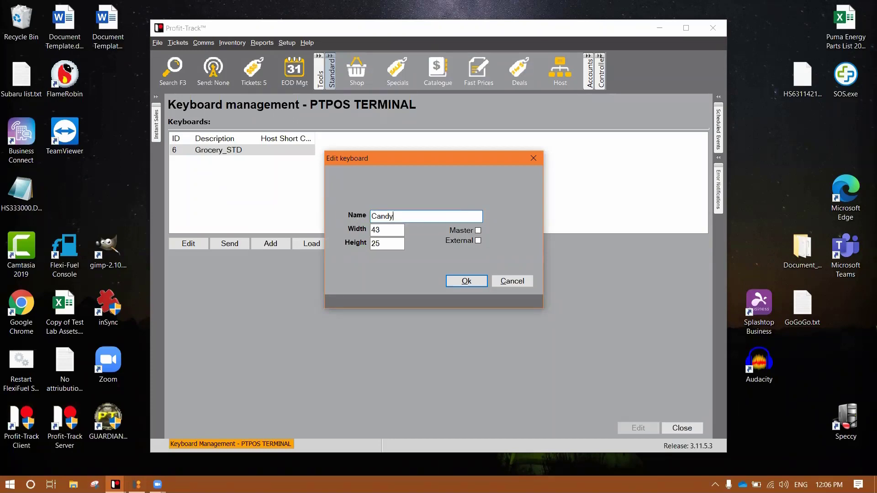
key("Return")
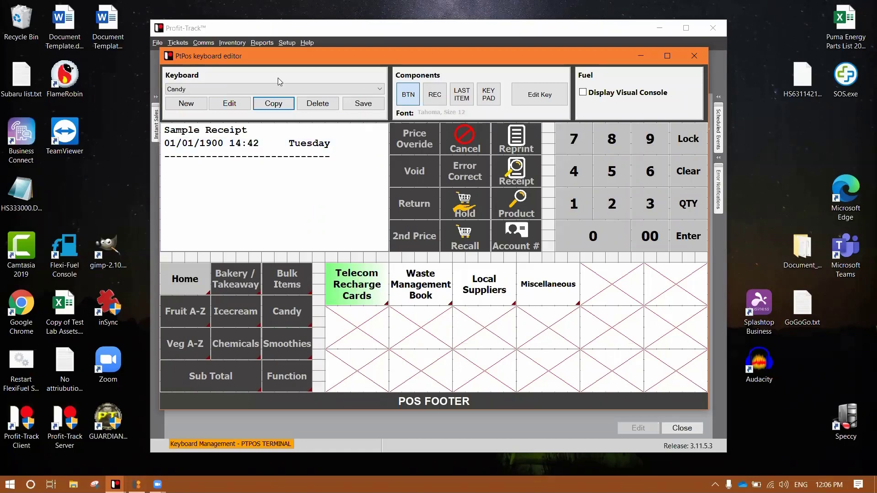
Switch the editor to the STD SALES MENU keyboard.
left_click(283, 90)
scroll(285, 93, "down", 10)
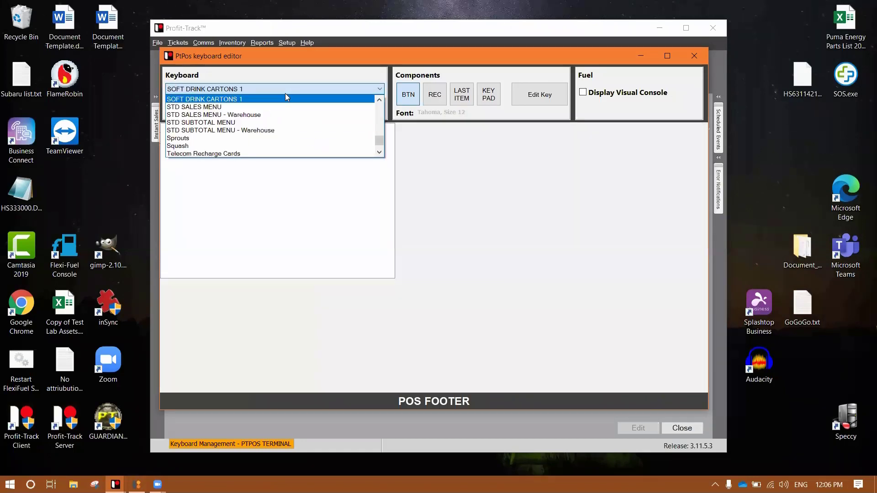
left_click(255, 102)
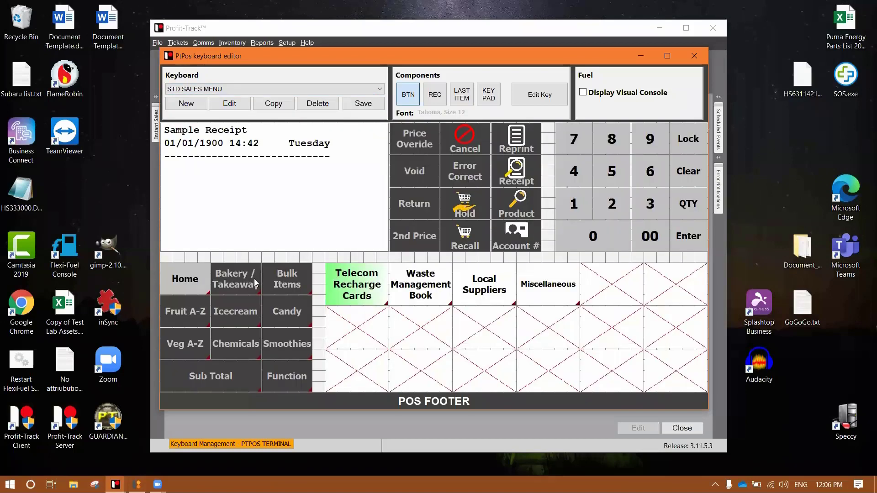
Link the Candy key to the Candy keyboard in its Functionality settings and test it.
right_click(288, 314)
left_click(315, 320)
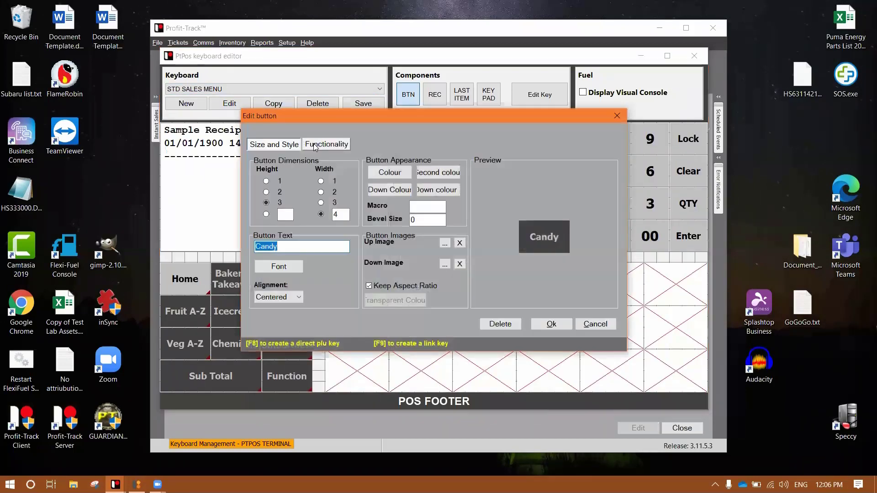
left_click(327, 144)
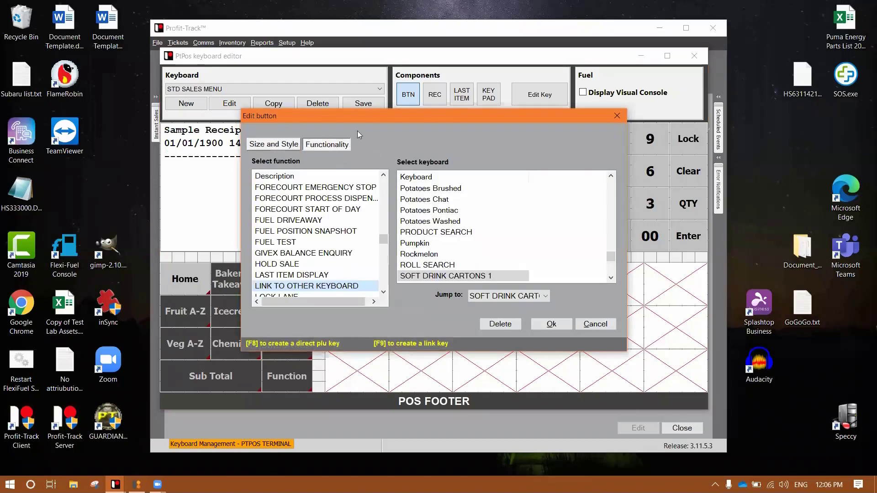
left_click(440, 211)
key("c")
key("c")
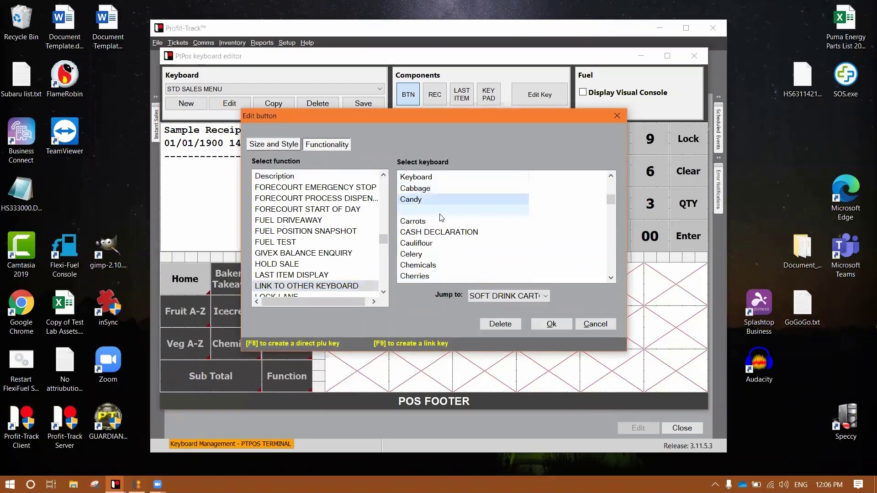
left_click(552, 325)
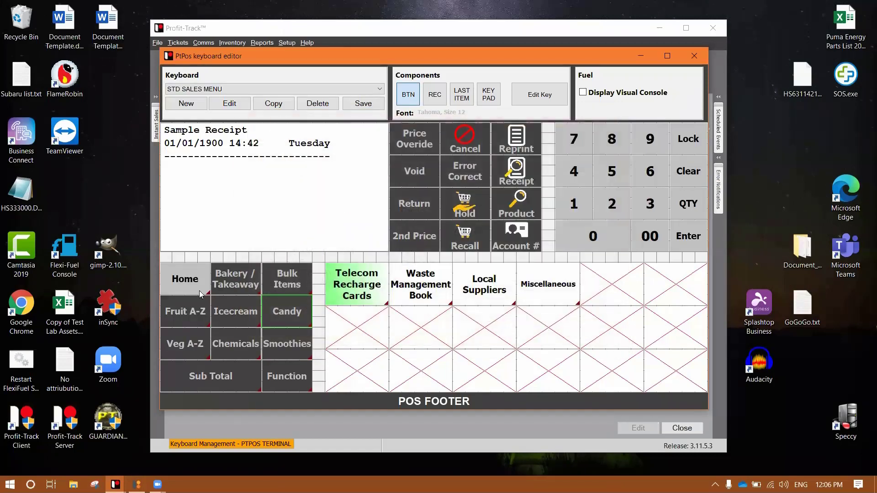
left_click(297, 312)
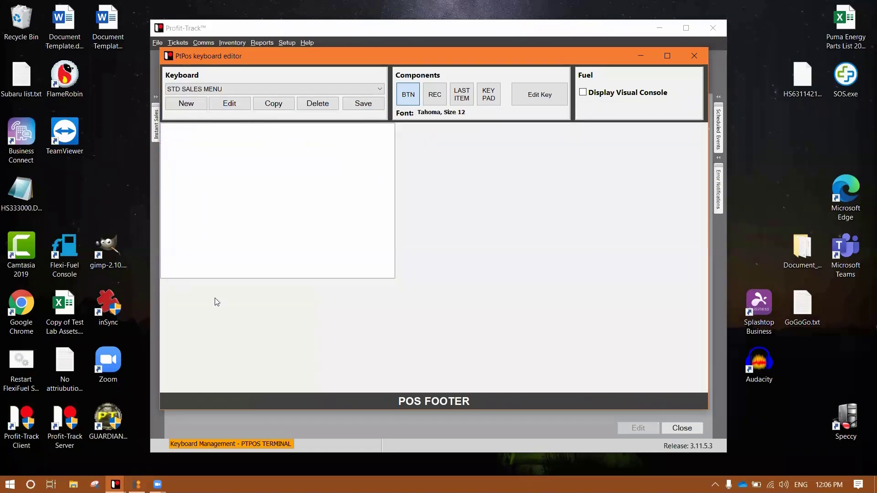
left_click(299, 323)
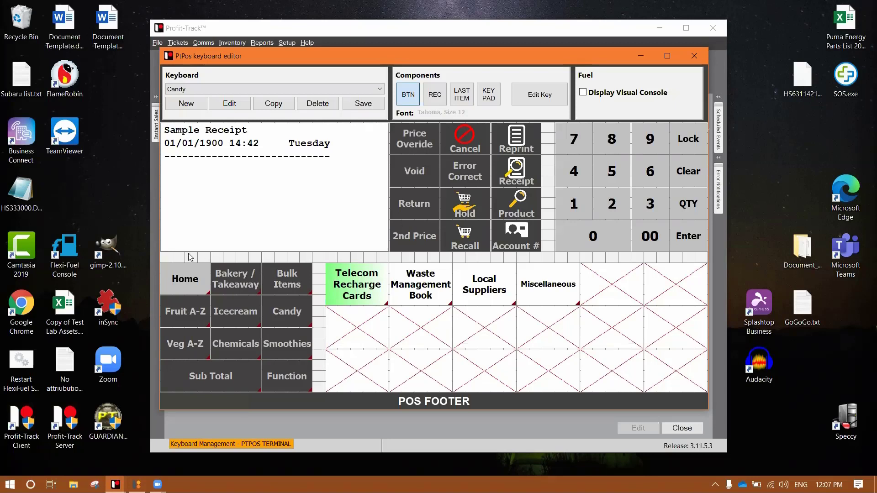
left_click(318, 255)
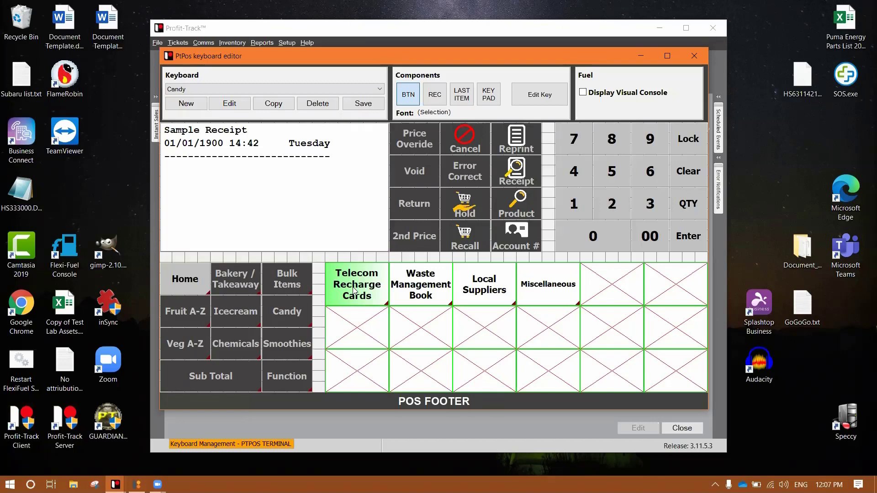
left_click(192, 273)
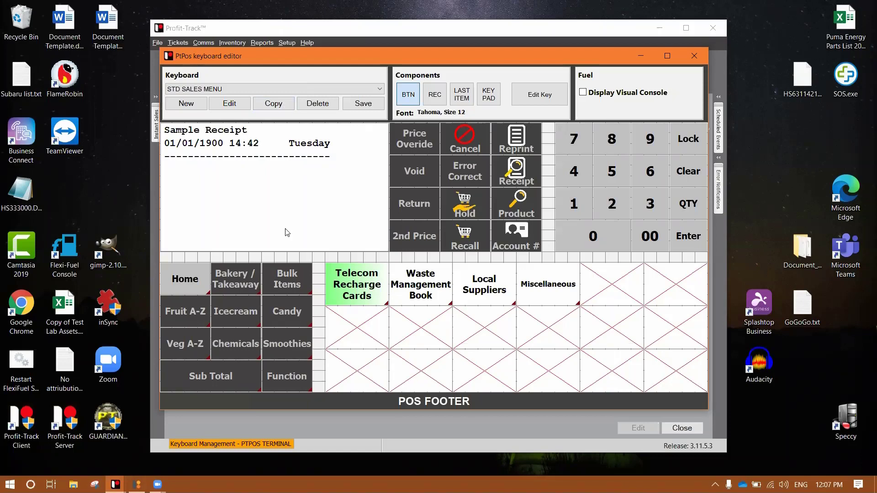
left_click(287, 344)
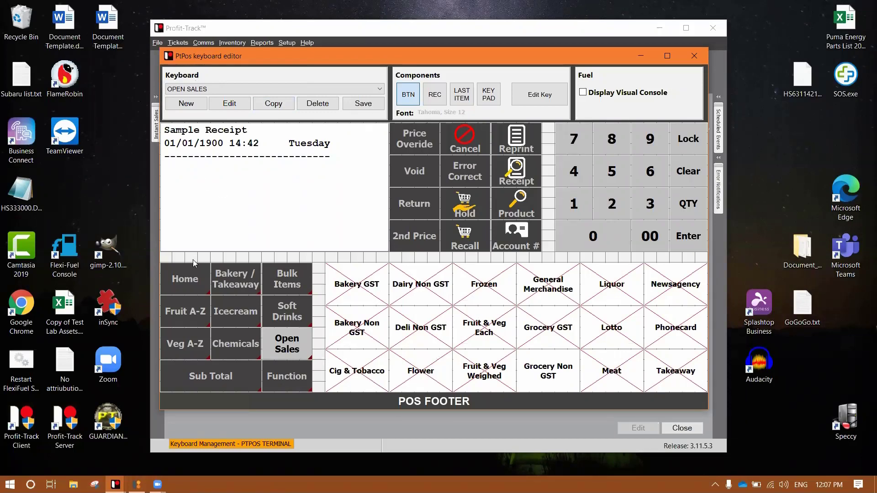
left_click(185, 281)
Copy STD SALES MENU as a new keyboard named 'Smoothies'.
left_click(276, 105)
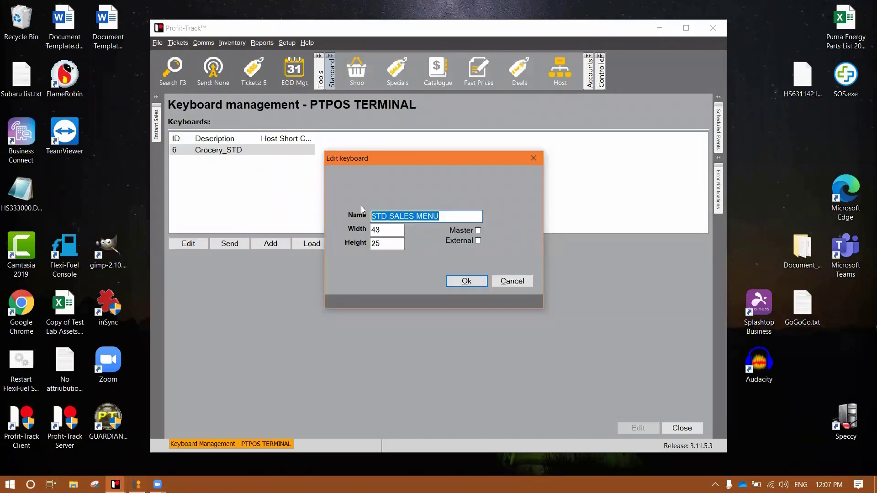
type("Smoothies")
key("Return")
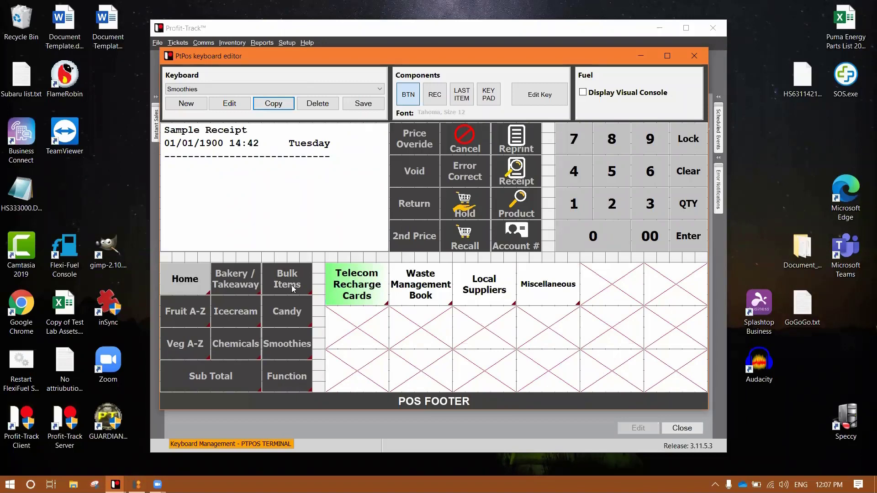
Link the Smoothies key on STD SALES MENU to the Smoothies keyboard and follow it.
left_click(199, 279)
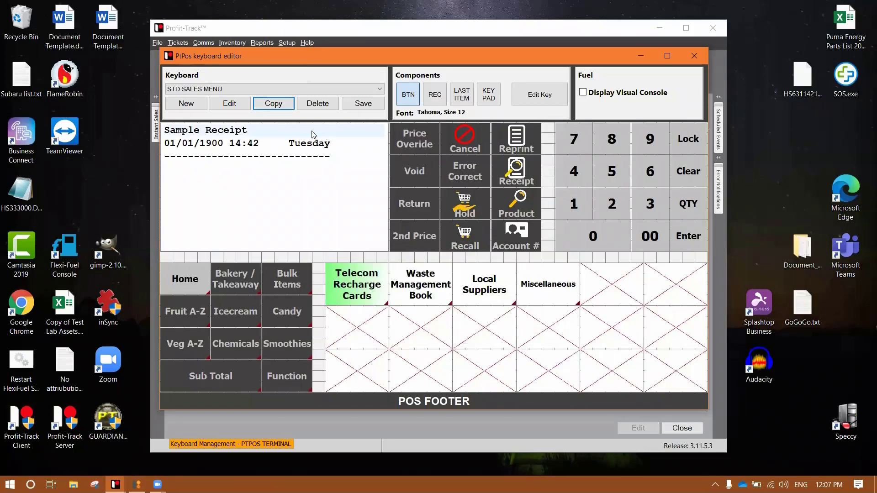
right_click(280, 342)
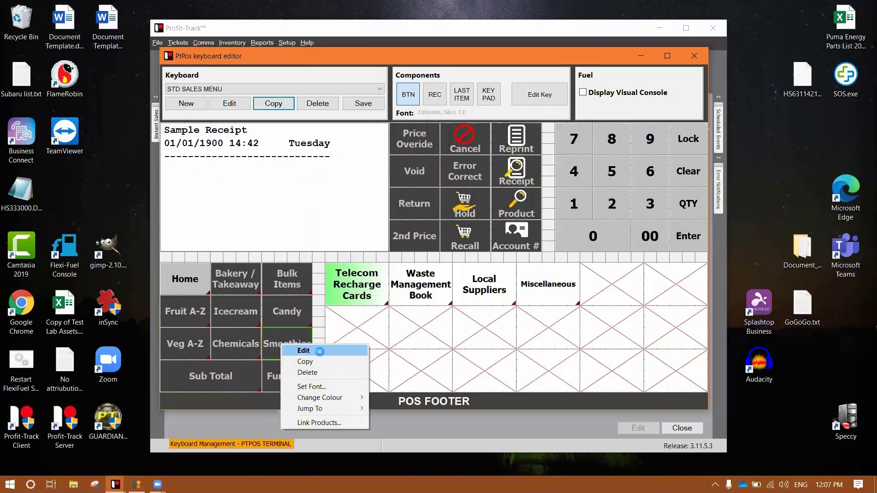
left_click(297, 346)
left_click(230, 103)
left_click(326, 145)
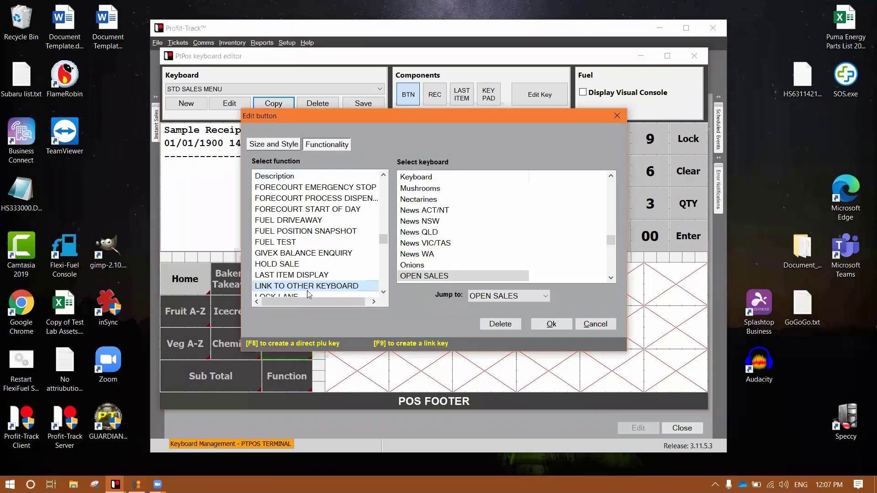
left_click(426, 211)
scroll(426, 211, "down", 5)
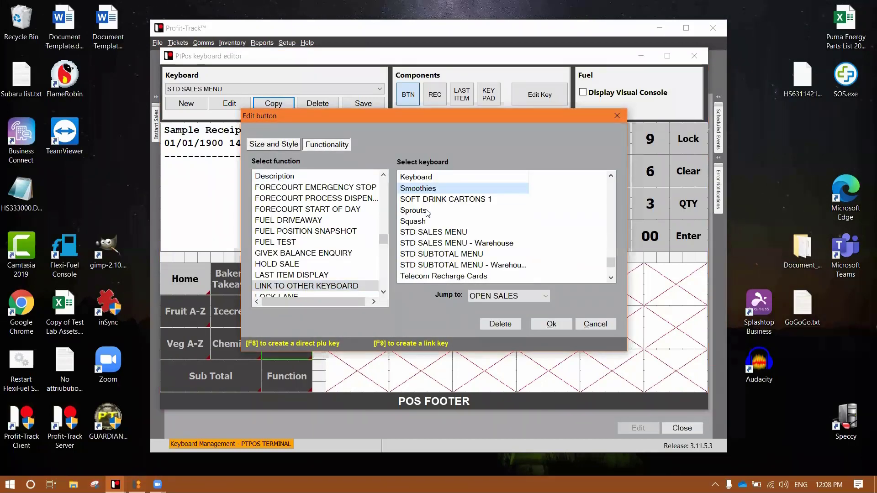
left_click(551, 323)
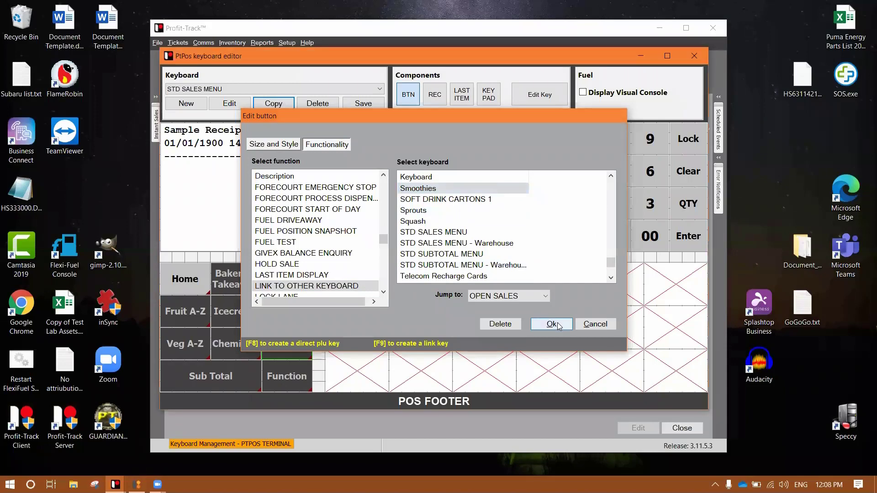
double_click(287, 345)
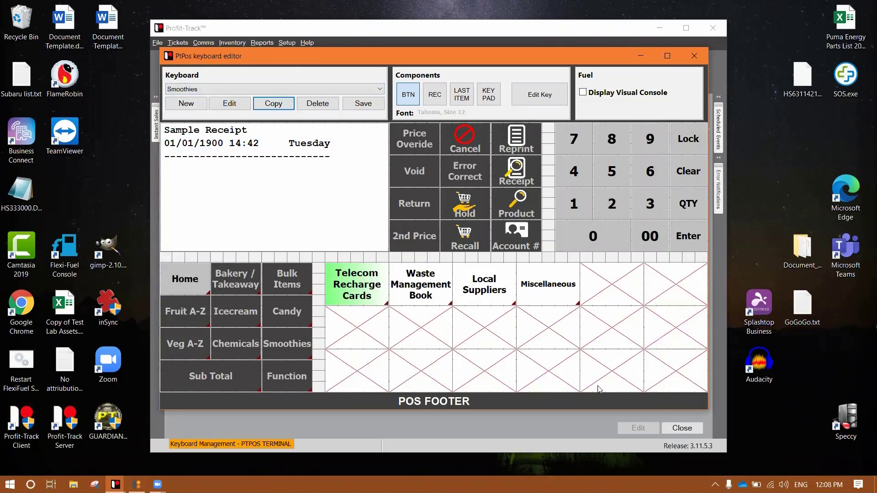
Return the editor to the STD SALES MENU keyboard using the Home key.
left_click(176, 277)
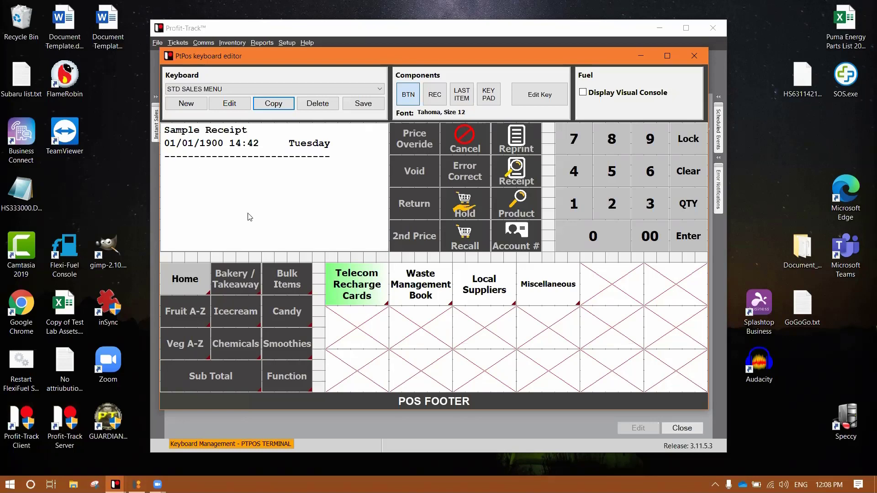
Copy STD SALES MENU as a new keyboard named 'UPSELL'.
left_click(268, 103)
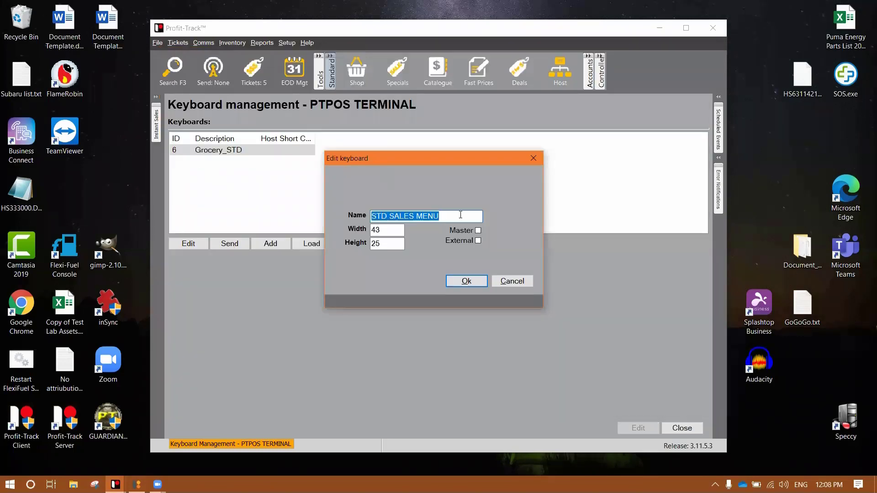
type("U")
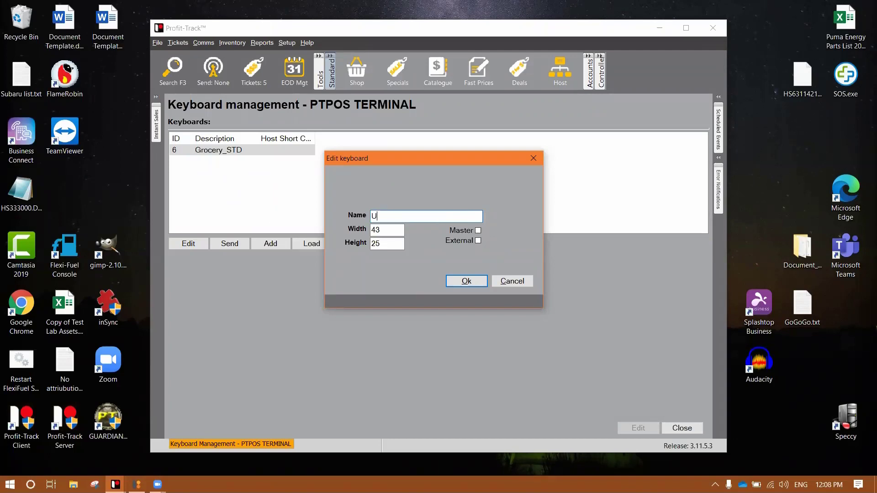
type("PSELL")
key("Return")
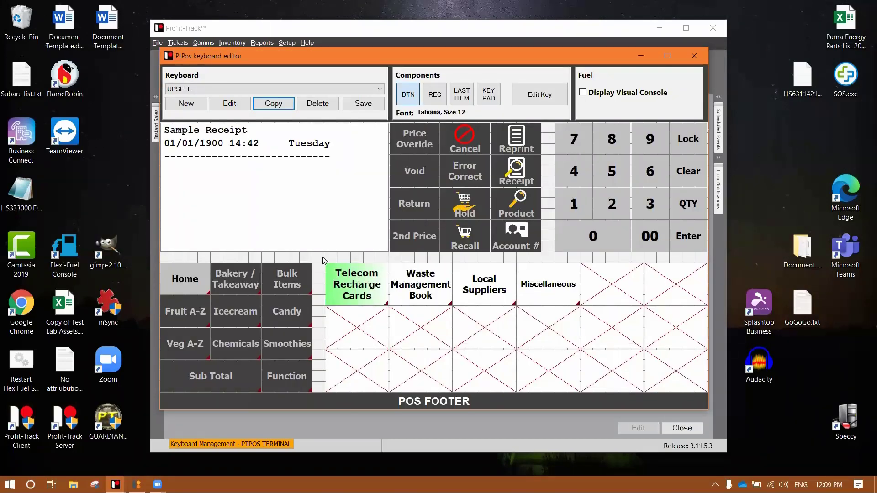
Delete all item buttons and remaining keys, including the receipt area, from UPSELL.
left_click_drag(321, 255, 686, 375)
right_click(688, 376)
left_click(735, 403)
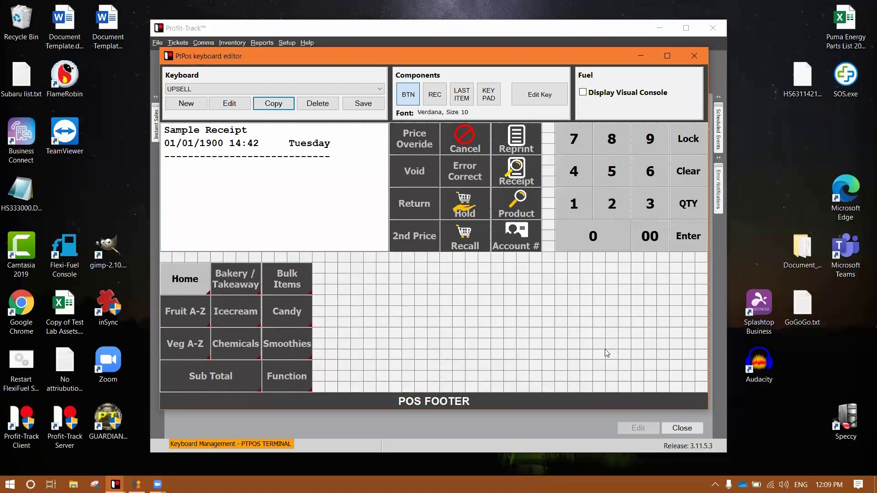
left_click_drag(704, 391, 325, 263)
left_click(245, 159)
right_click(245, 165)
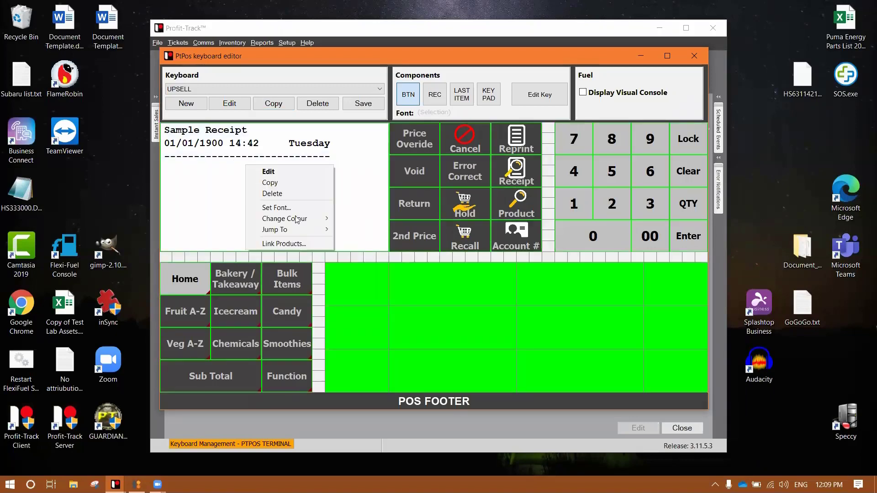
left_click(286, 194)
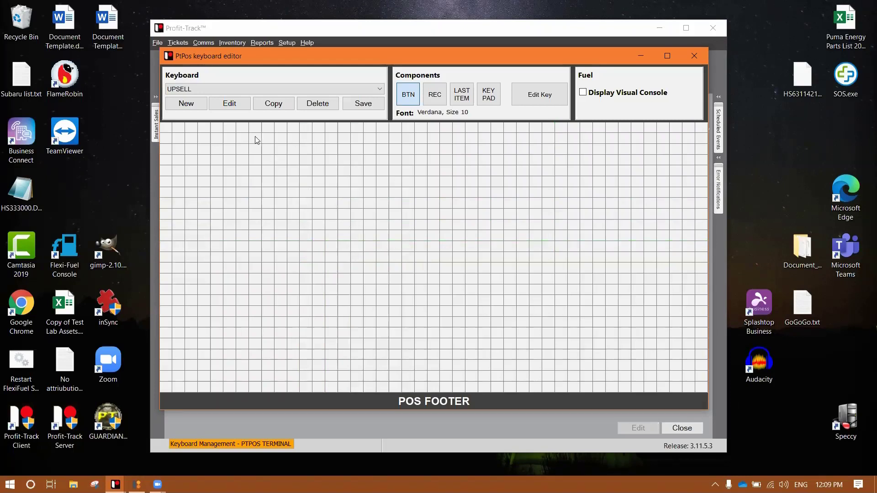
Draw a large button reading 'Did you ask if they wanted a Garlic Bread for $3.99' in size 24 text.
left_click_drag(199, 133, 659, 234)
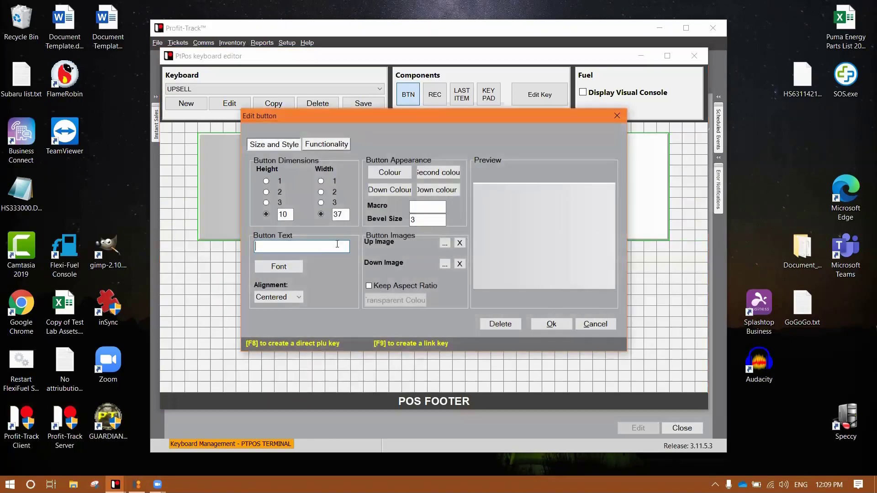
type("Did you ask if ")
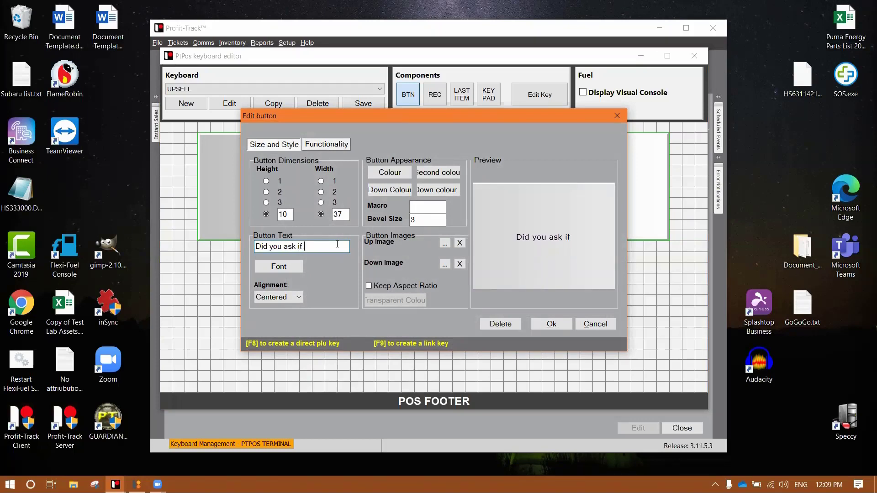
type("they wanted a ")
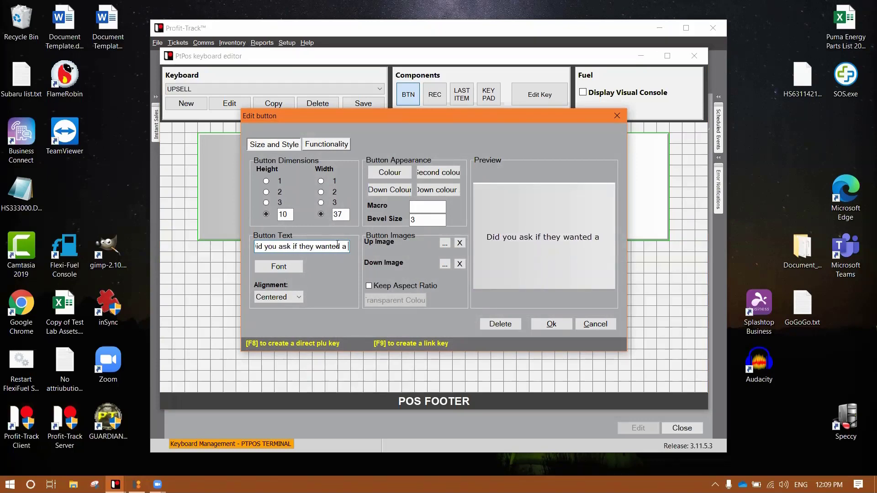
type("Garlic Bre")
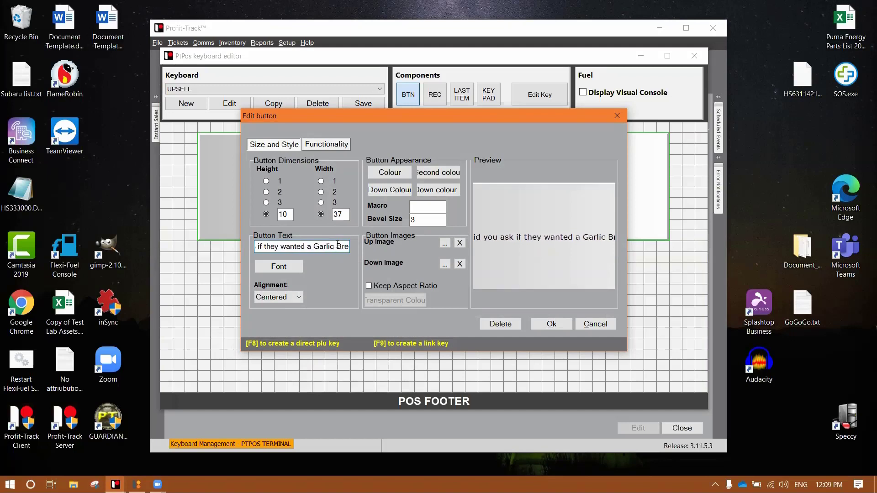
type("ad for $3")
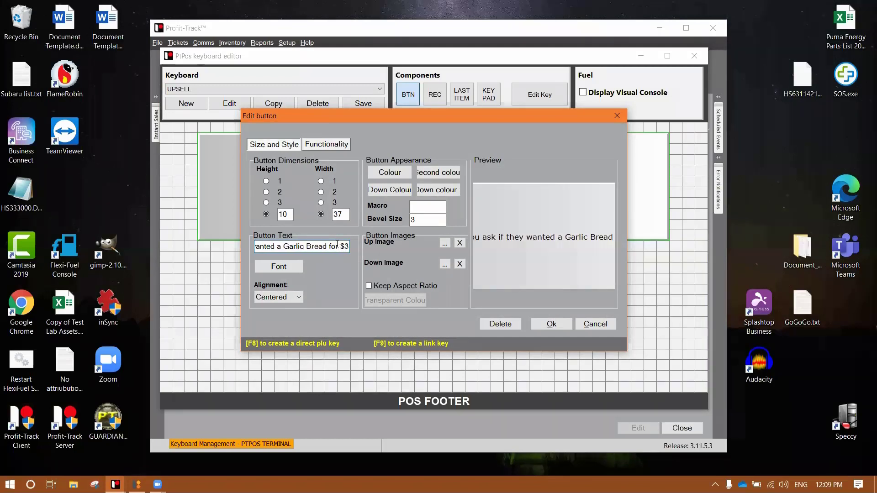
type(".99")
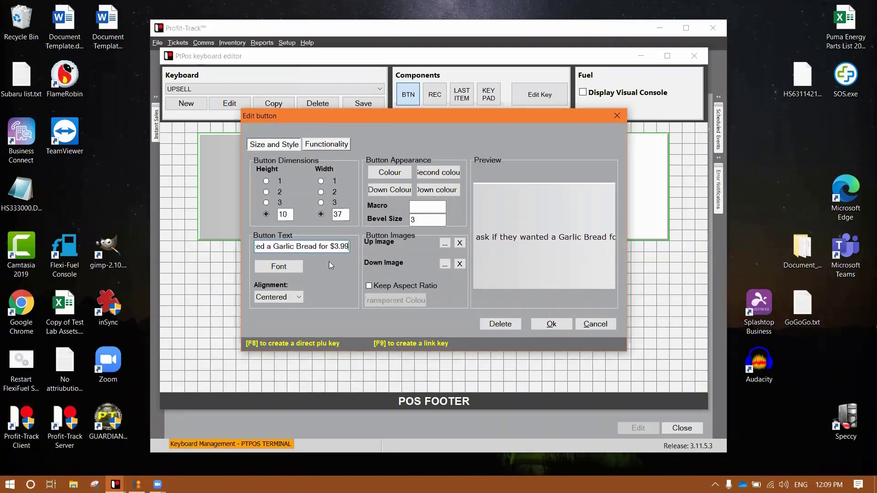
left_click(287, 268)
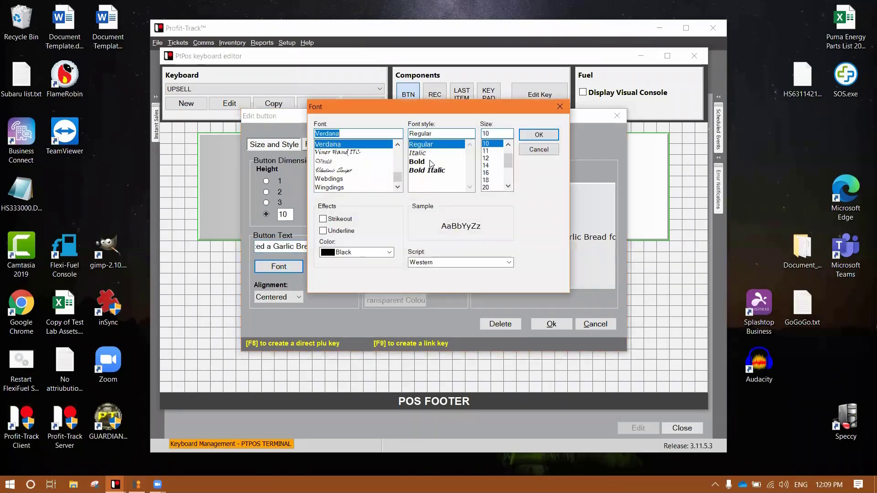
left_click_drag(509, 165, 510, 174)
left_click(491, 180)
key("Return")
left_click(558, 324)
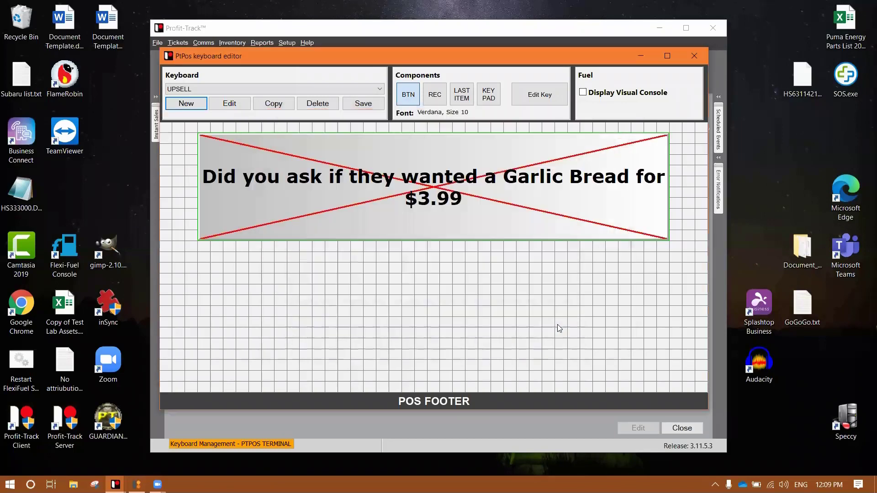
Make the prompt button link to the STD SUBTOTAL MENU keyboard.
right_click(464, 194)
left_click(496, 200)
left_click(337, 146)
left_click(303, 242)
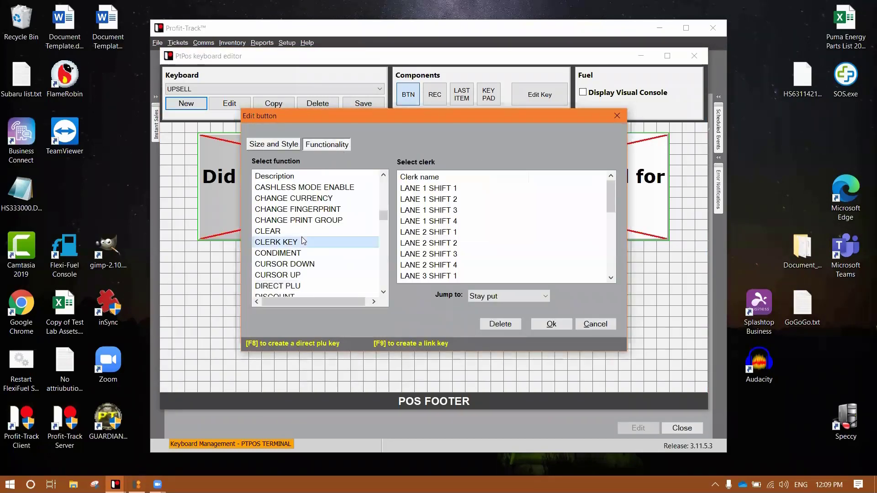
key("F9")
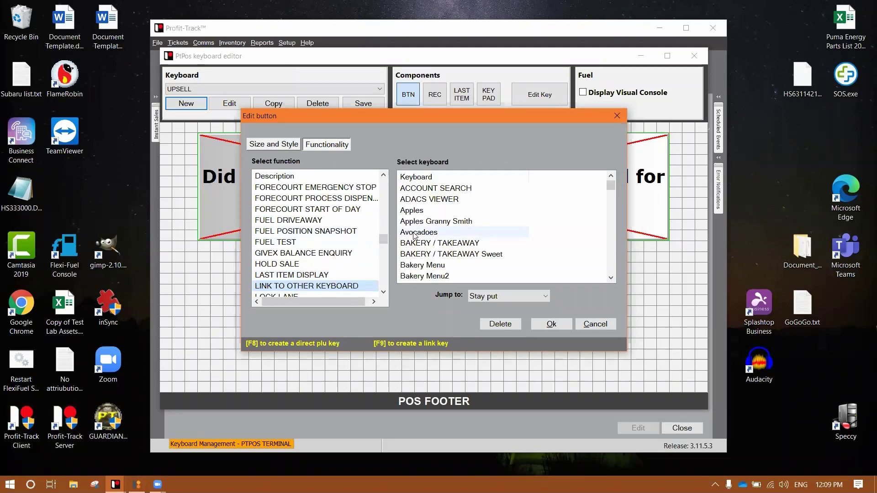
left_click(424, 233)
type("st")
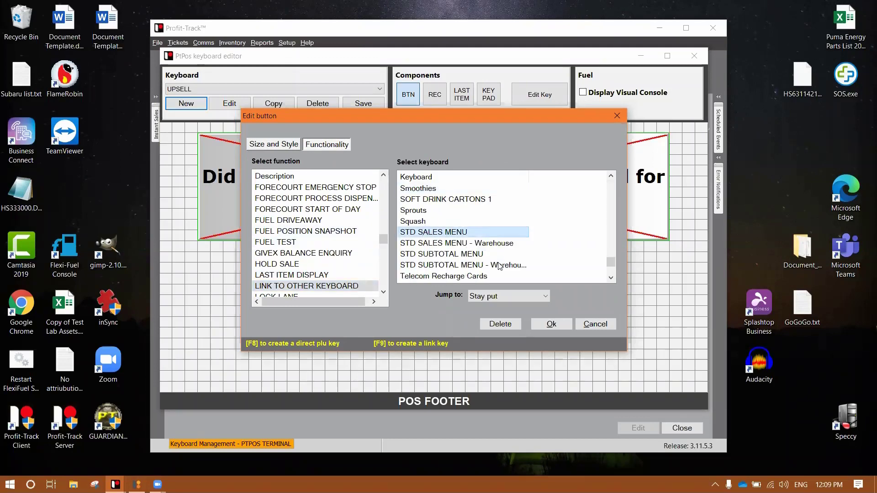
left_click(491, 255)
left_click(550, 324)
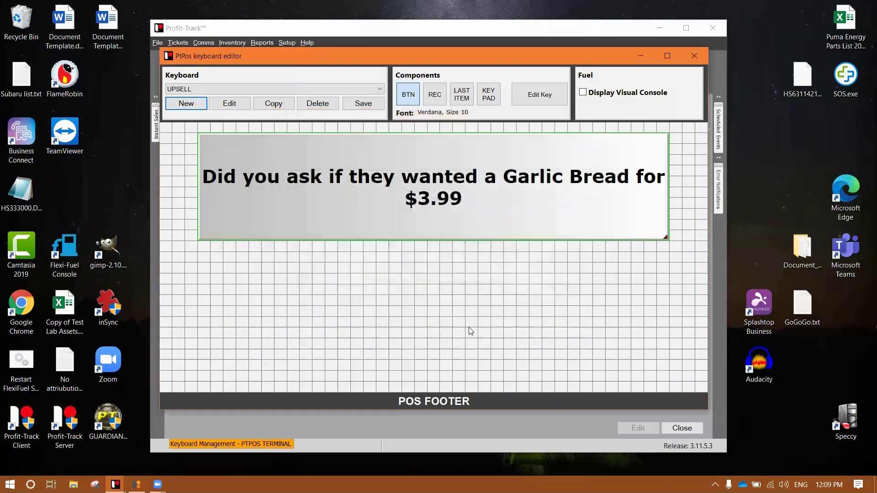
Add a '?' to the end of the prompt text.
right_click(447, 218)
left_click(461, 222)
left_click(349, 247)
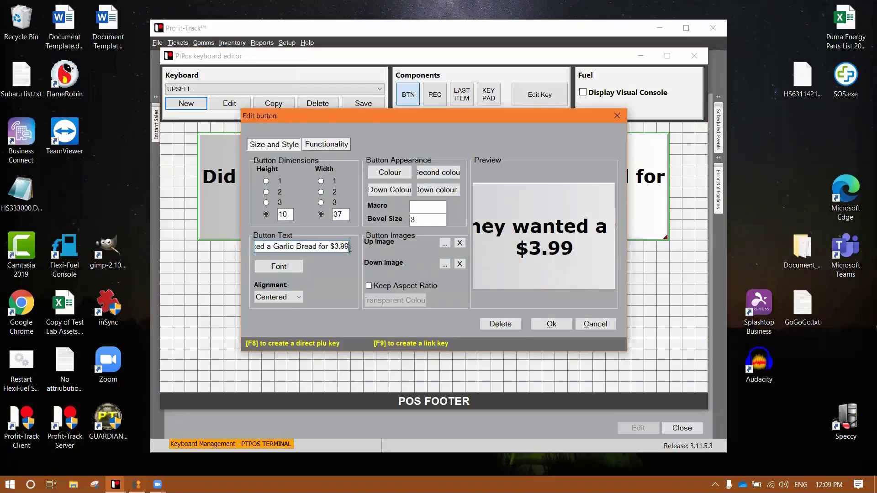
type("?")
key("Return")
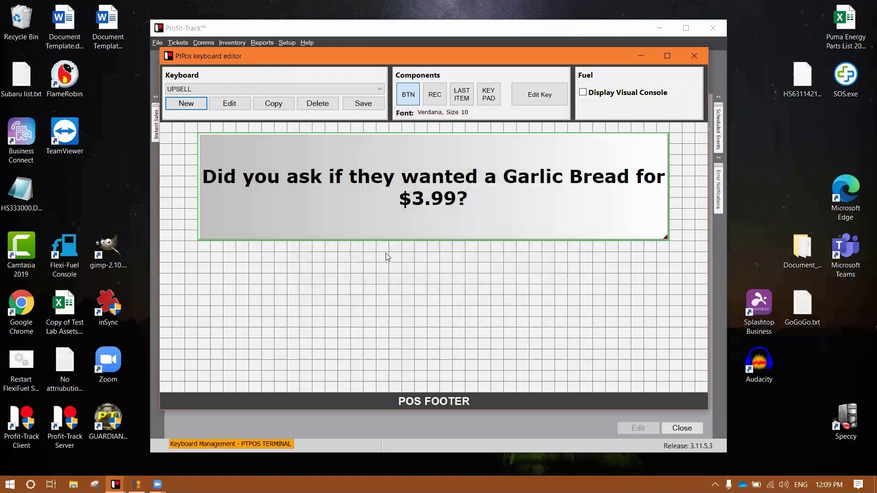
Draw a YES button below the prompt with green colour and second colour, bold size 20 text.
left_click_drag(208, 246, 442, 320)
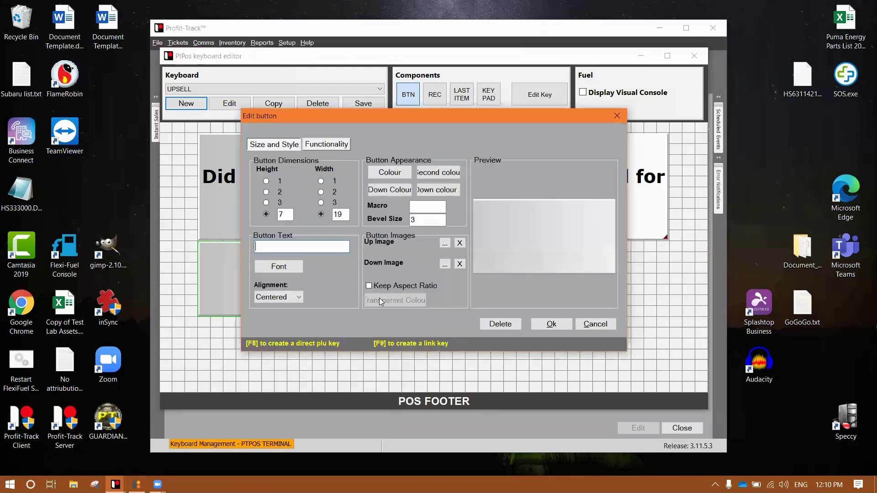
type("YES")
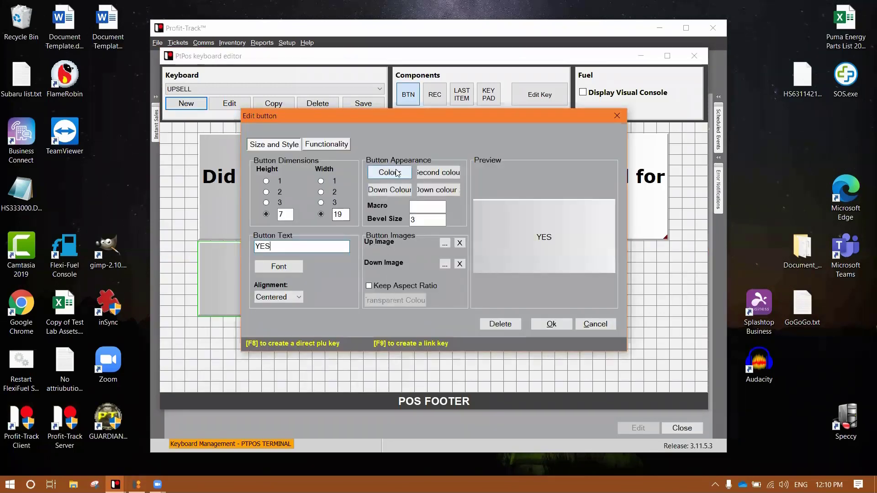
left_click(390, 173)
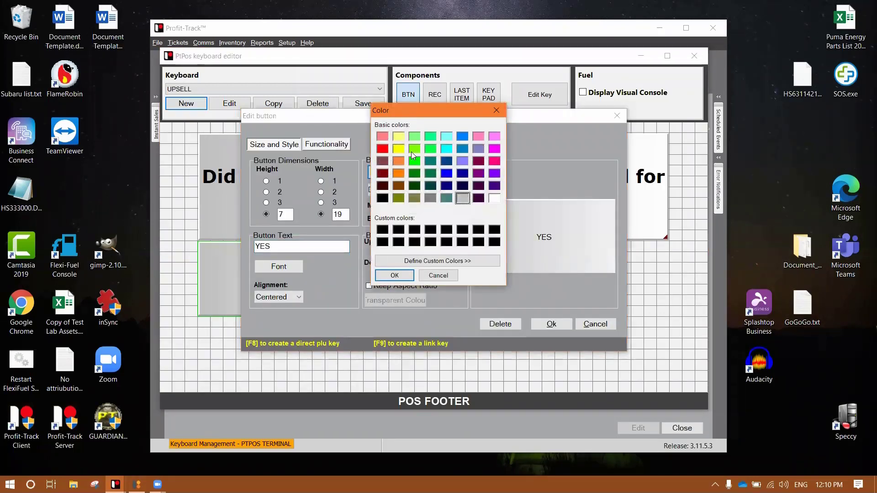
left_click(412, 150)
left_click(395, 276)
left_click(446, 172)
left_click(414, 149)
left_click(395, 276)
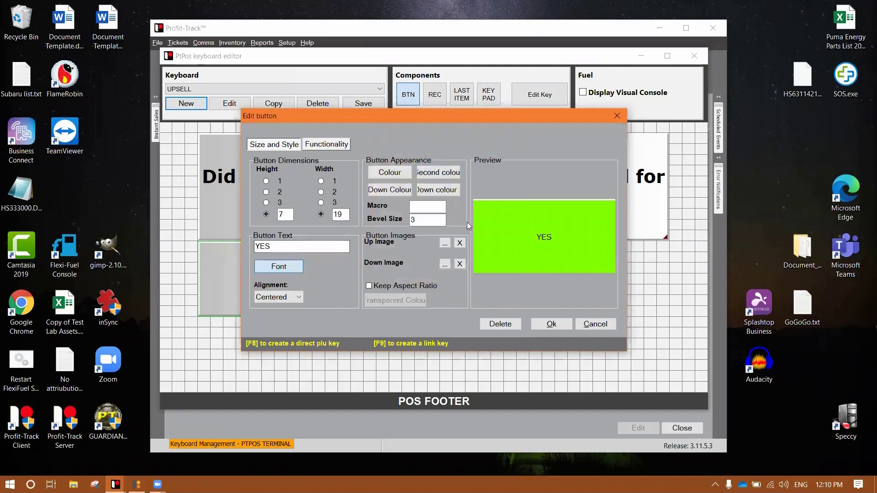
left_click(282, 266)
left_click(437, 162)
left_click(486, 187)
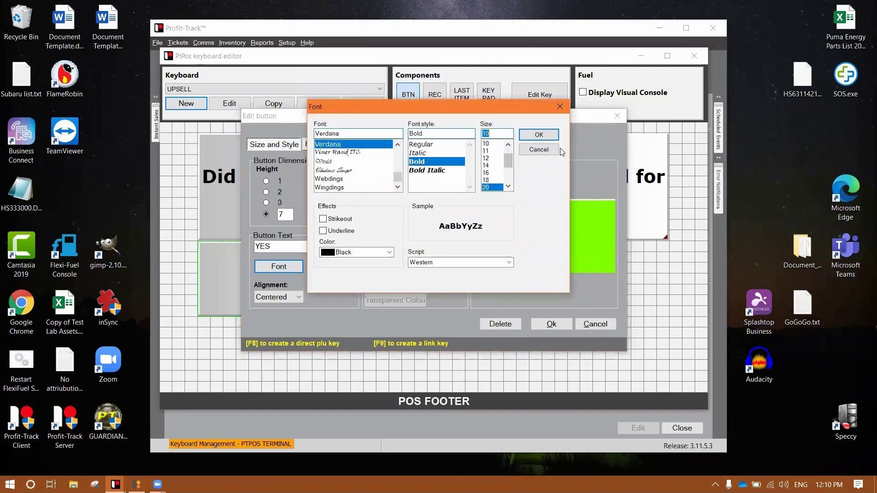
left_click(539, 134)
Link the YES button to the STD SUBTOTAL MENU keyboard and save it.
left_click(326, 145)
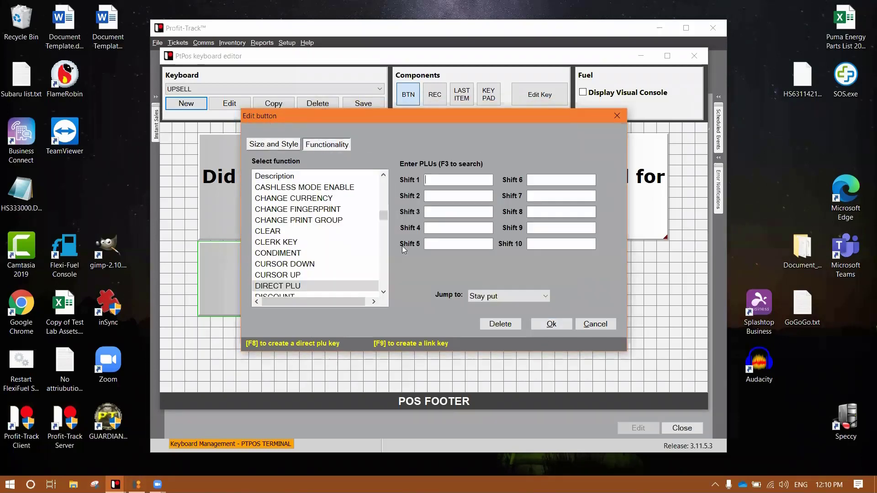
left_click(305, 254)
key("l")
key("Down")
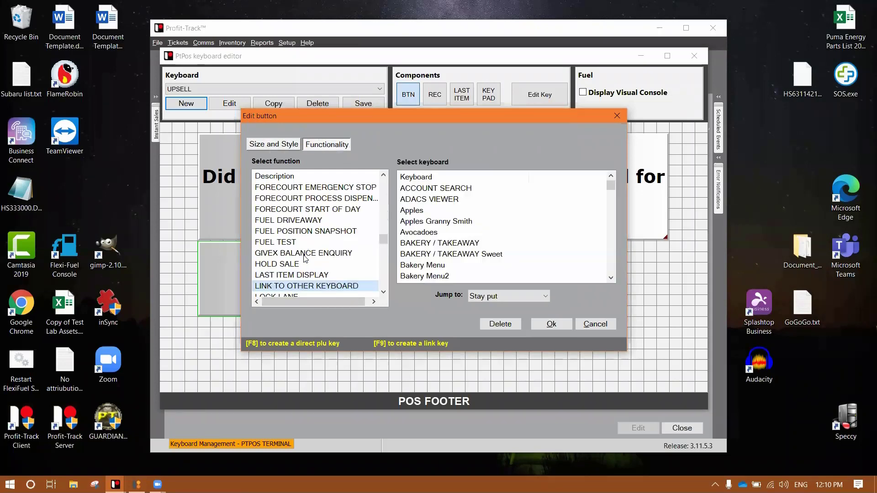
left_click(432, 233)
key("s")
key("t")
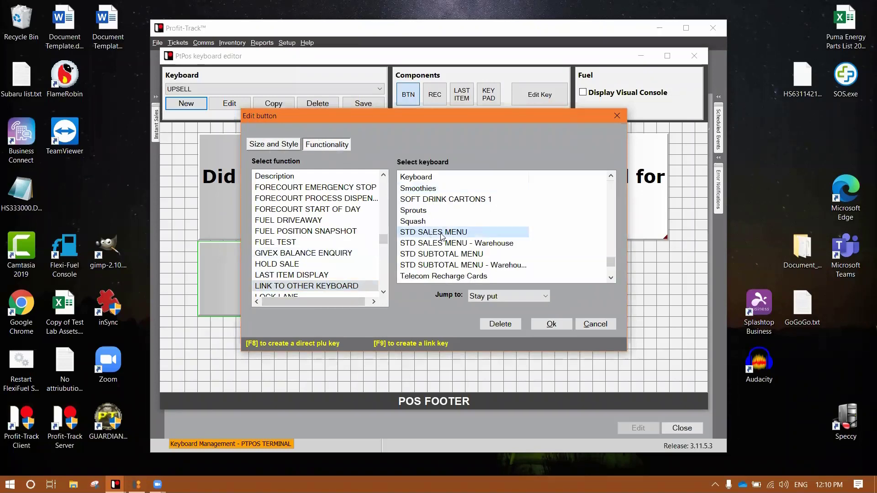
left_click(503, 254)
left_click(547, 324)
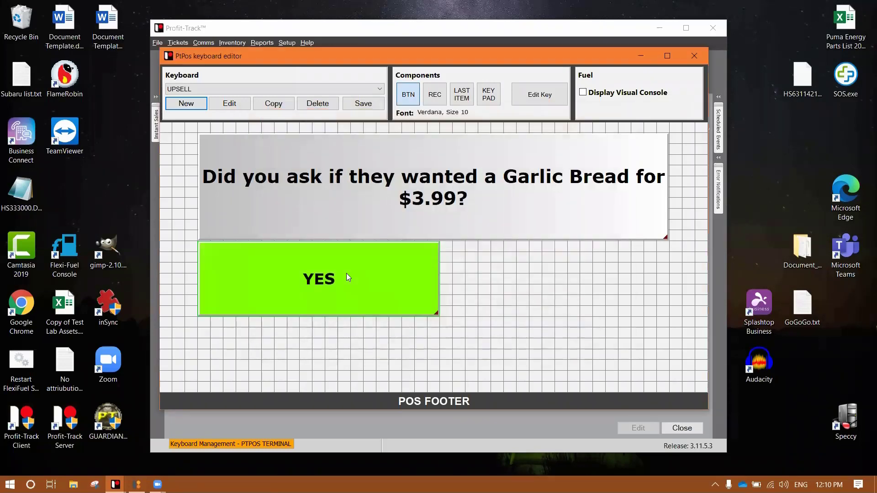
Copy the YES button and paste a second one beside it.
right_click(346, 273)
left_click(384, 288)
right_click(549, 278)
left_click(561, 291)
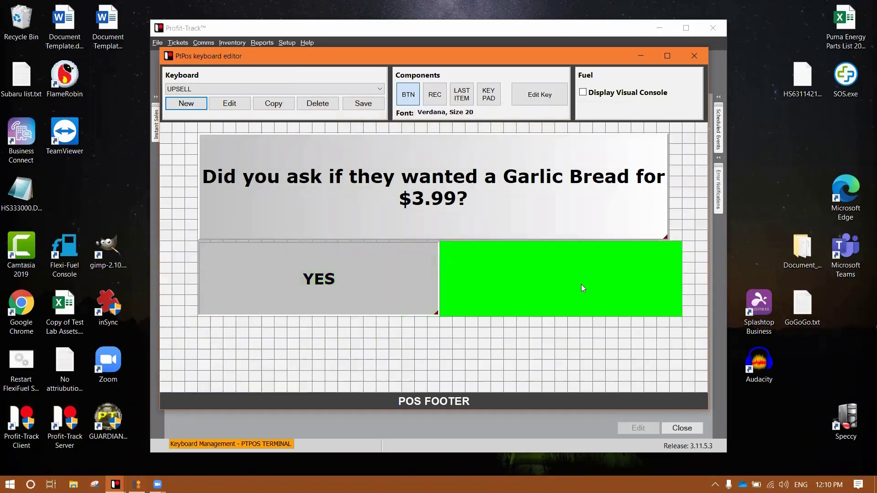
mouse_move(580, 284)
left_mouse_down()
mouse_move(627, 286)
mouse_move(590, 281)
left_mouse_up()
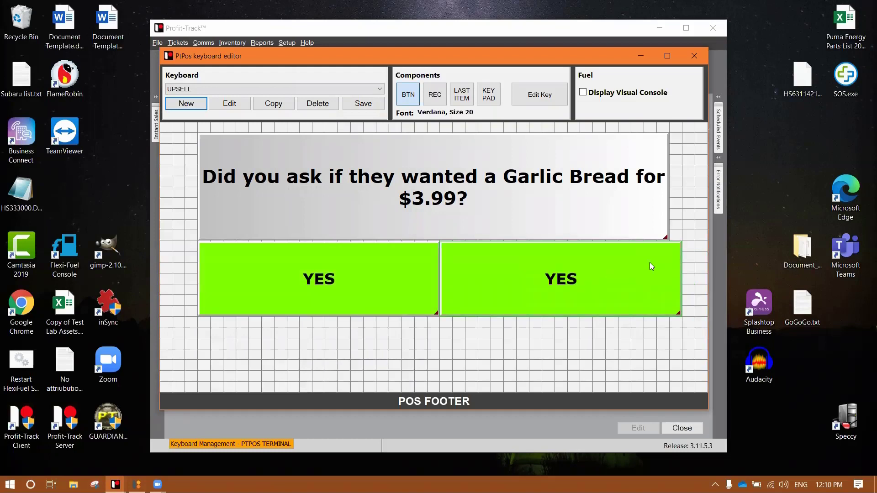
Nudge the left YES button left, return to UPSELL and delete the sample receipt.
left_click_drag(372, 282, 343, 277)
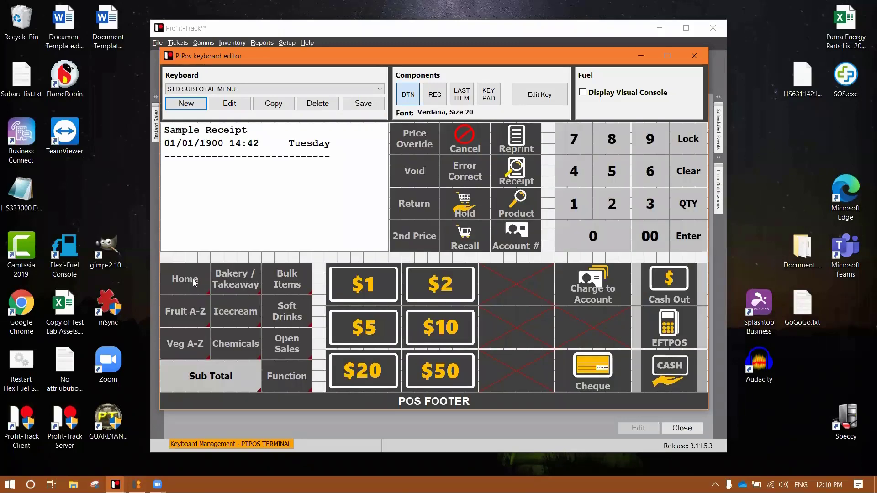
left_click(195, 282)
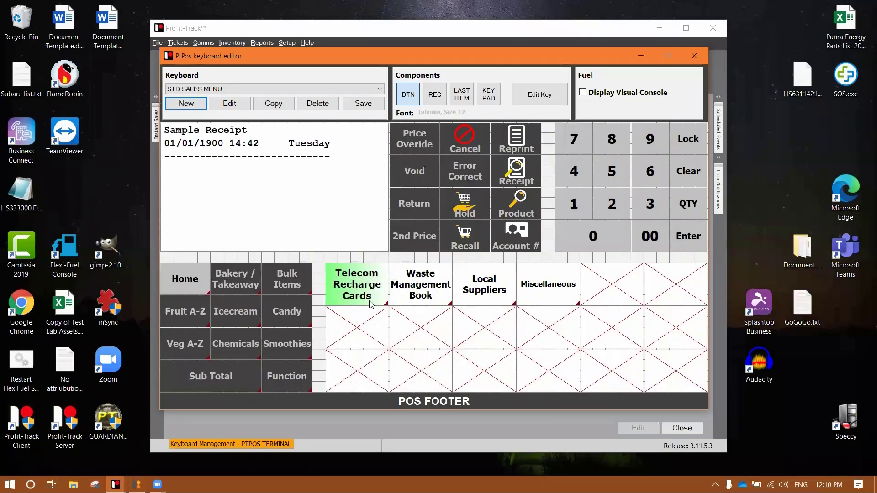
left_click(258, 87)
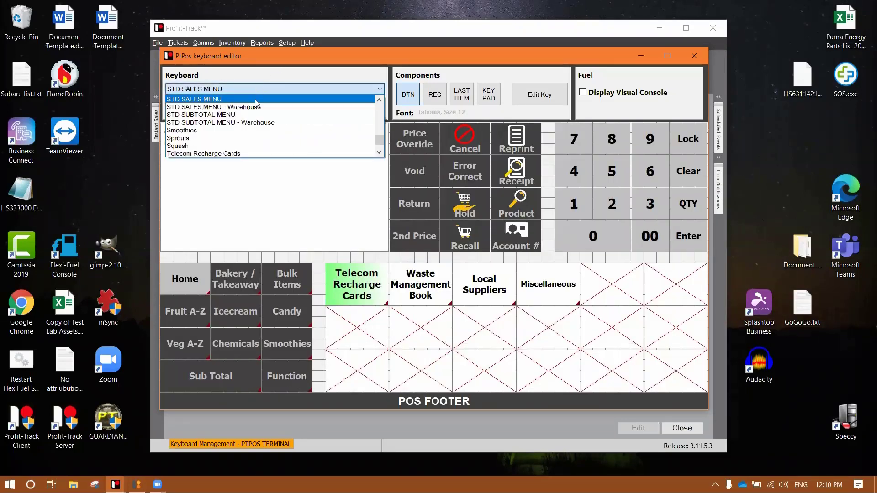
key("u")
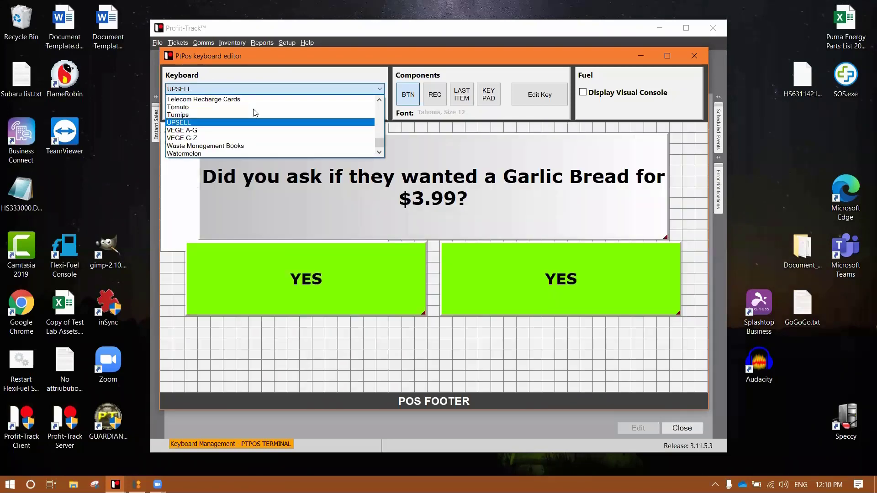
left_click(255, 120)
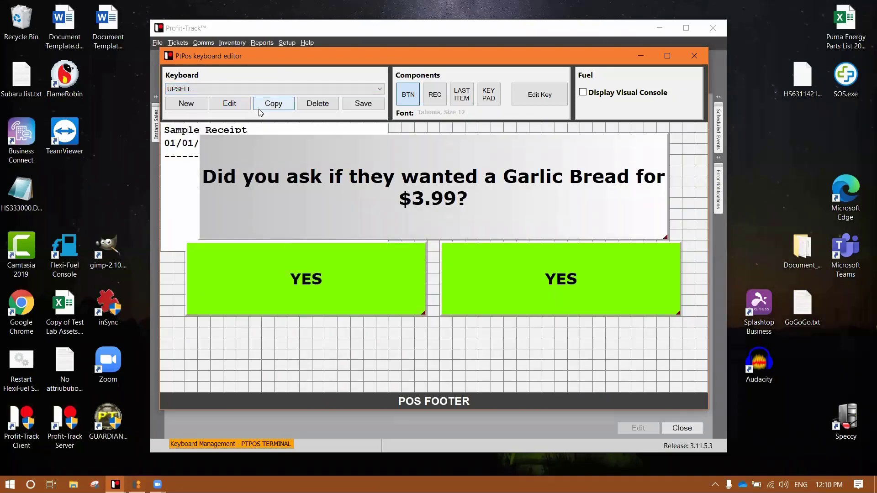
right_click(174, 178)
left_click(210, 204)
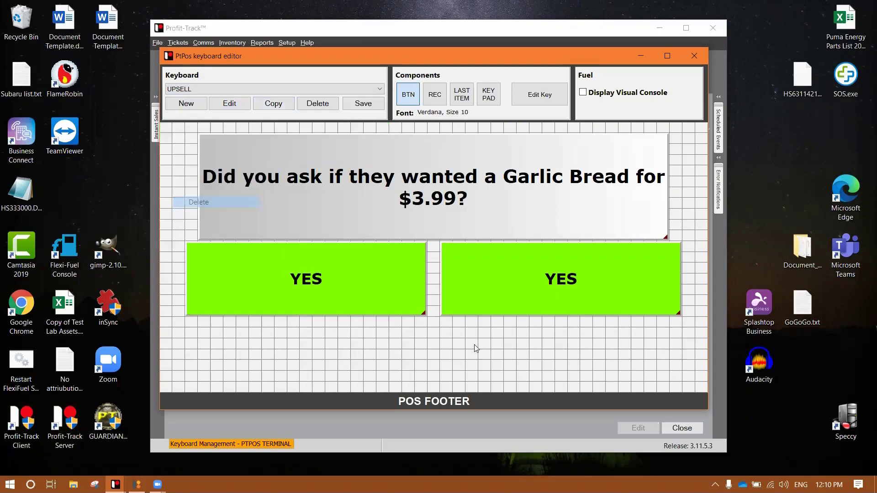
Set both colours of the right-hand copied button to red.
right_click(560, 295)
left_click(581, 299)
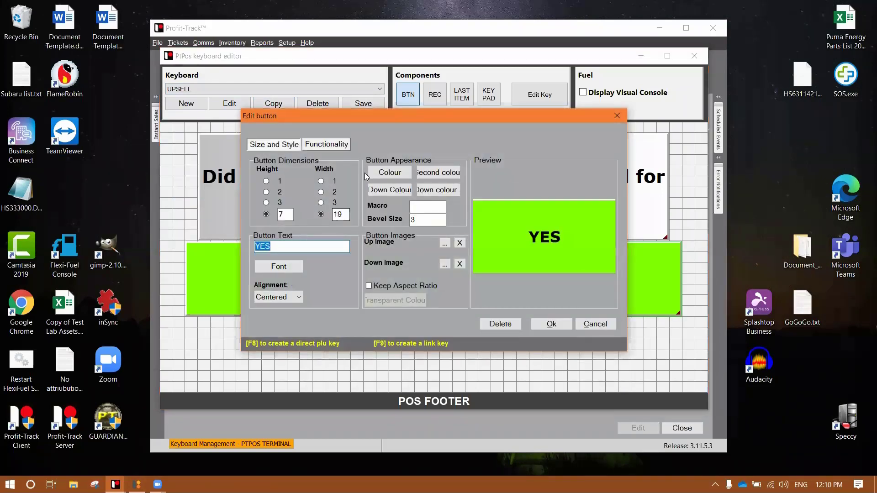
left_click(366, 177)
left_click(385, 150)
left_click(394, 271)
left_click(389, 172)
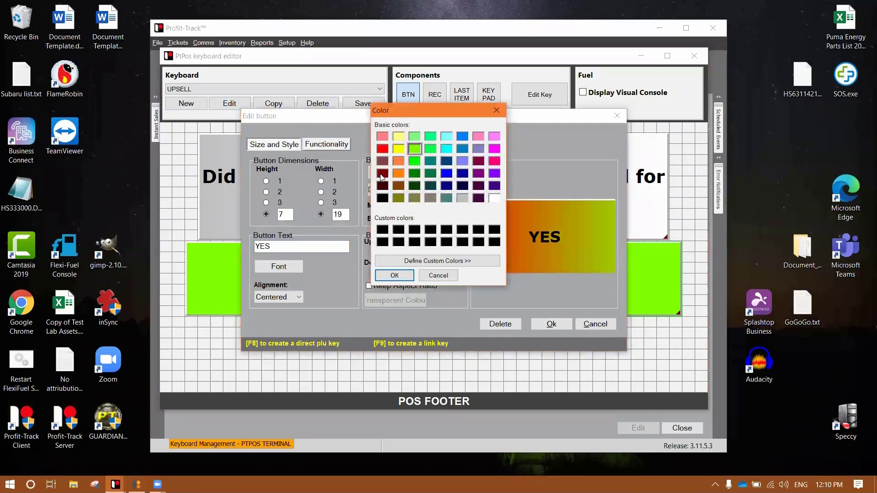
left_click(382, 149)
left_click(394, 276)
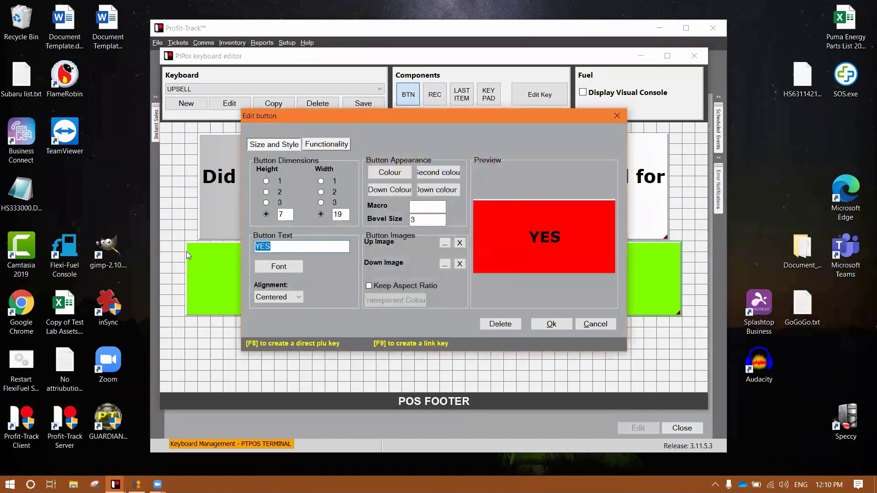
Label the red button NO.
type("No")
key("Return")
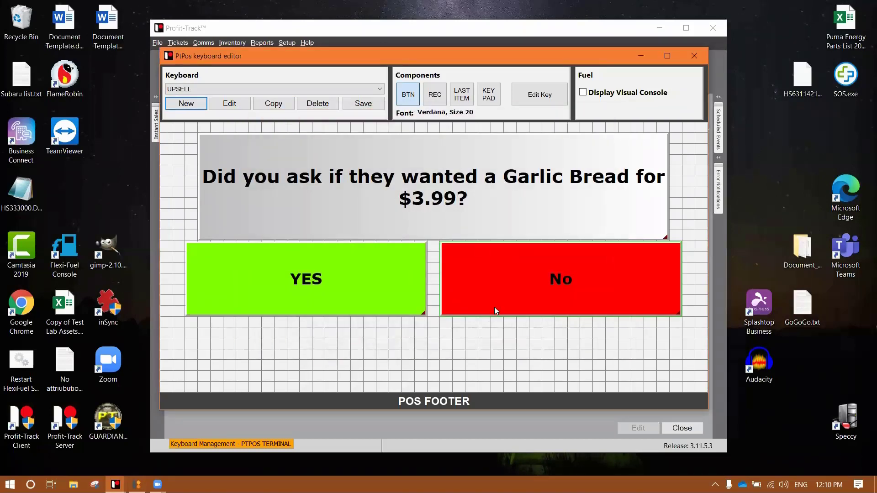
double_click(561, 280)
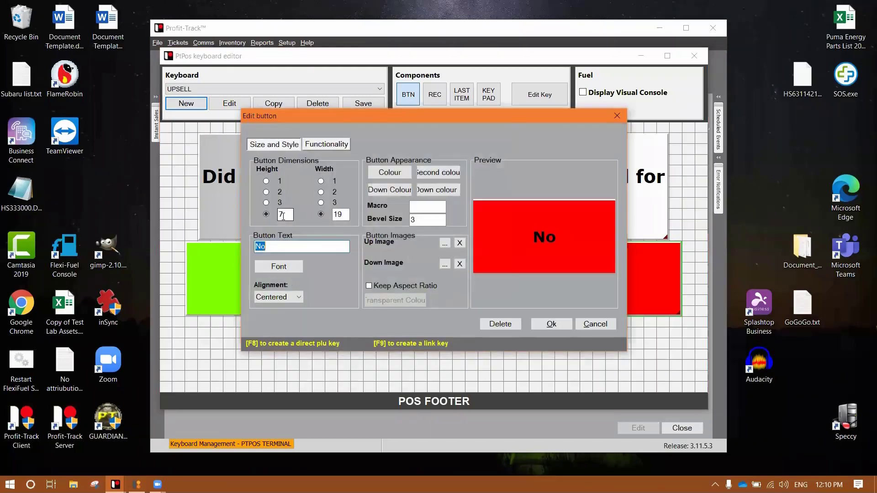
type("NO")
key("Return")
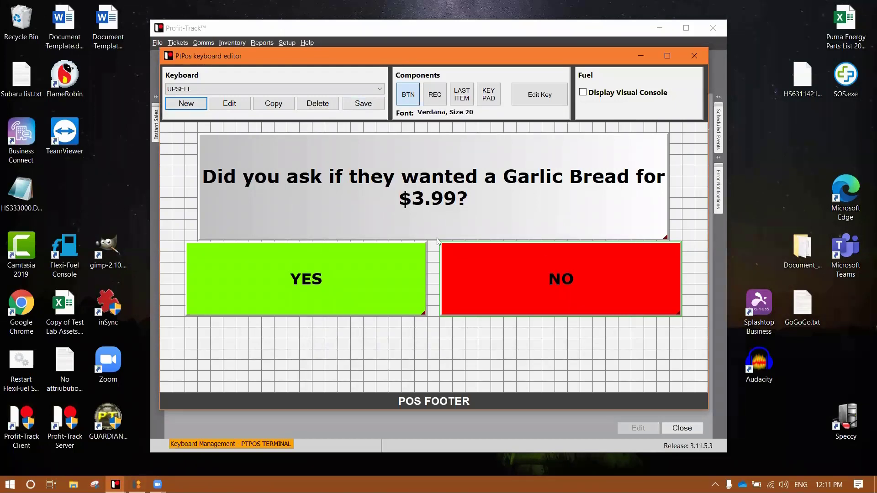
On STD SALES MENU, set the Sub Total key to link to the UPSELL keyboard.
left_click(551, 258)
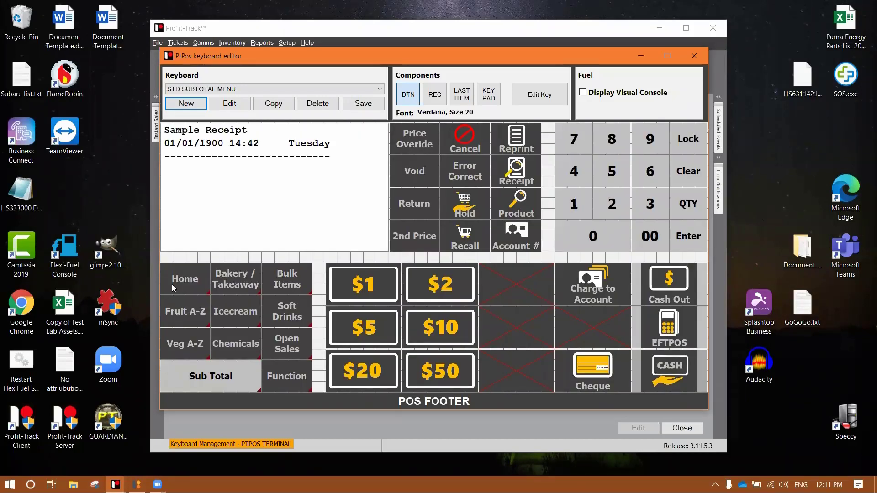
left_click(181, 281)
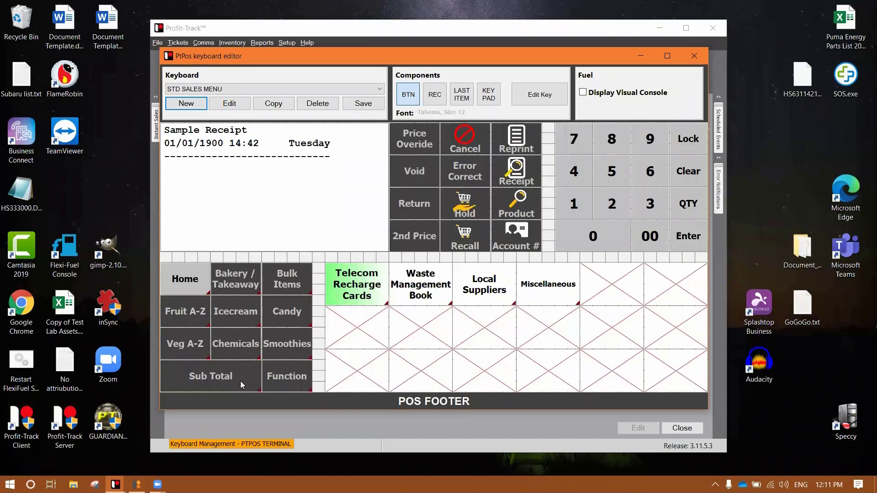
left_click(240, 381)
left_click(191, 285)
right_click(222, 371)
left_click(273, 377)
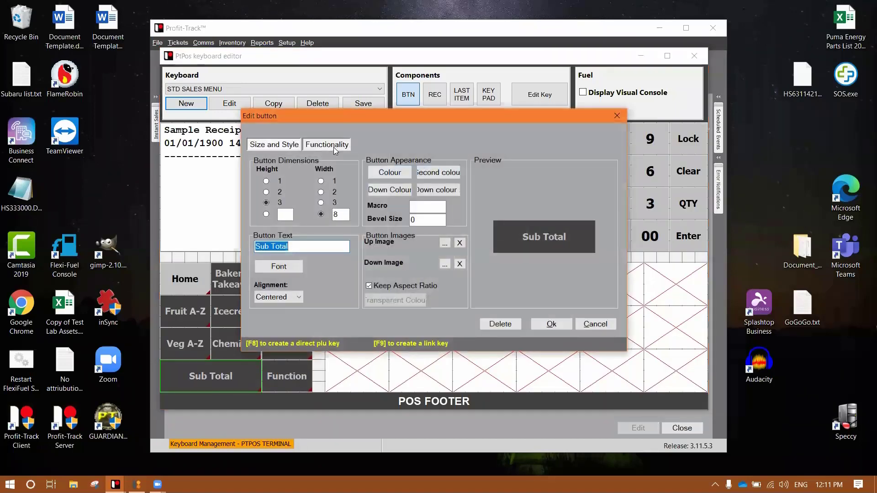
left_click(333, 145)
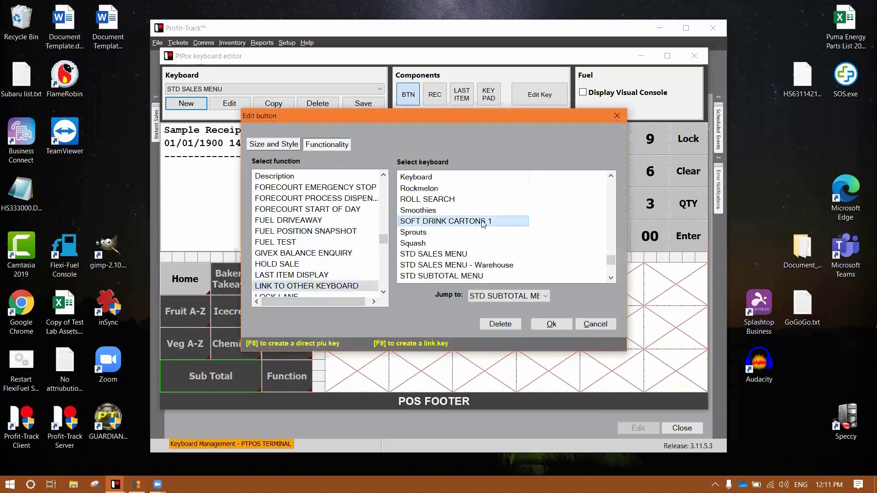
scroll(483, 223, "down", 4)
key("Escape")
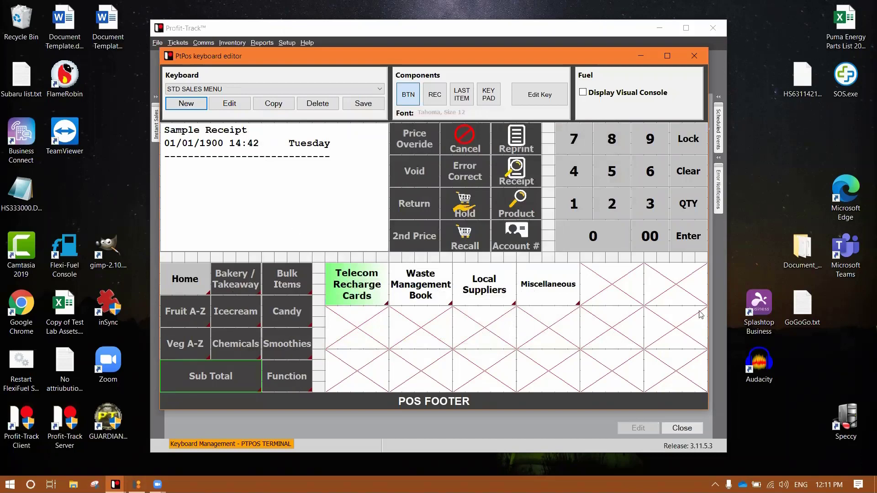
Preview the BAKERY / TAKEAWAY and BULK ITEMS keyboards, then return to STD SALES MENU.
left_click(223, 285)
left_click(280, 281)
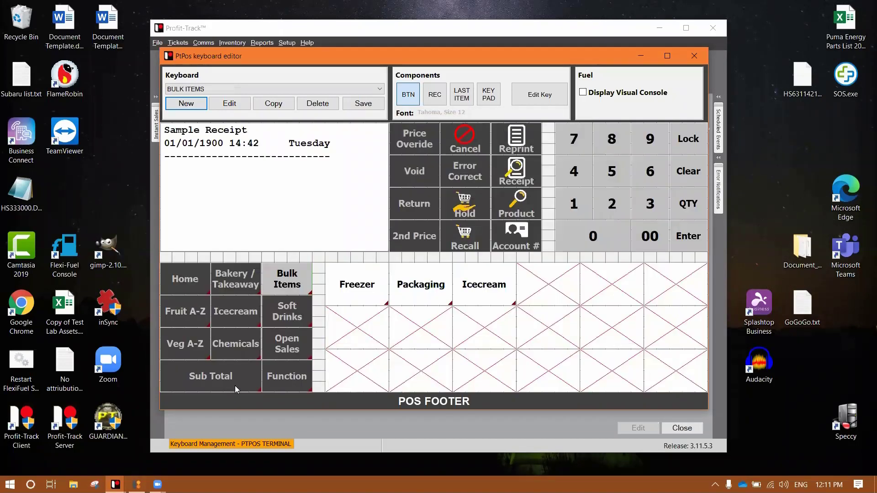
left_click(196, 280)
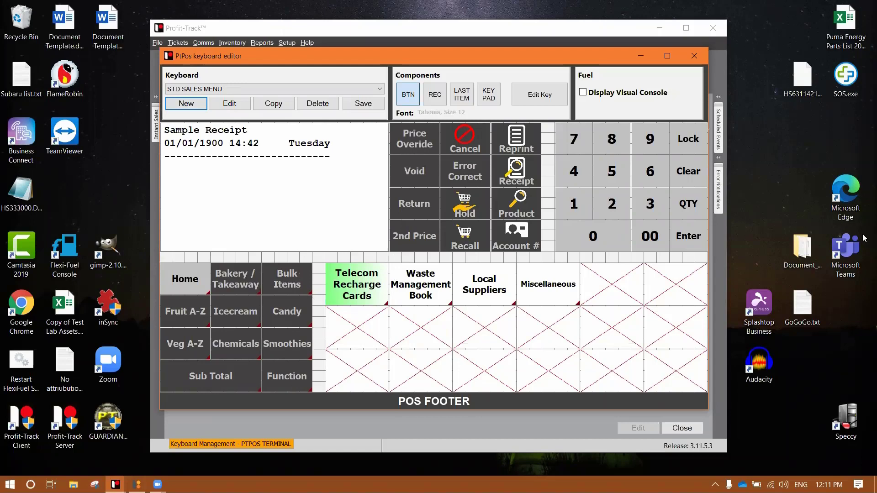
Open UPSELL through Sub Total and delete its sample receipt box.
left_click(203, 378)
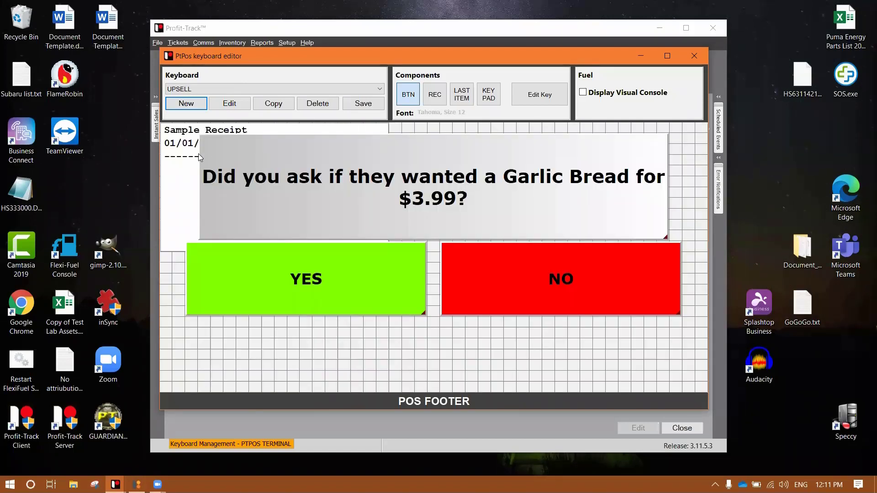
right_click(199, 157)
left_click(173, 219)
right_click(170, 218)
left_click(216, 247)
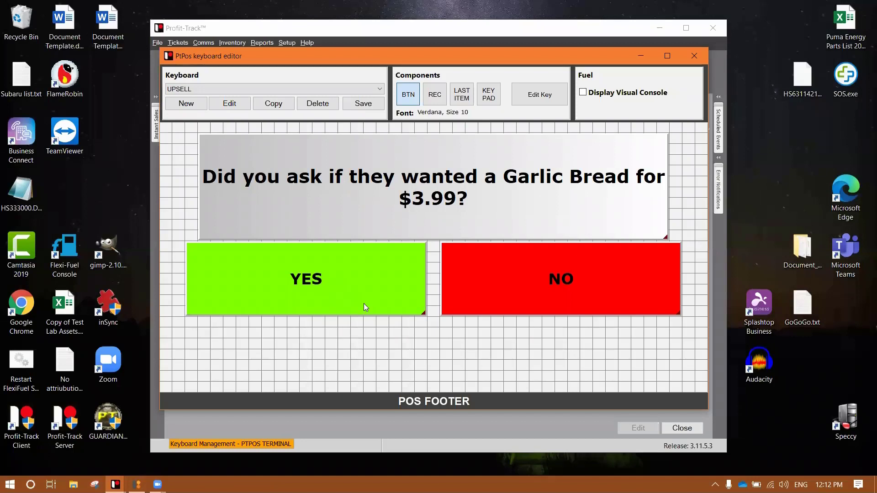
Test the NO button and Sub Total key jumps between keyboards.
left_click(490, 155)
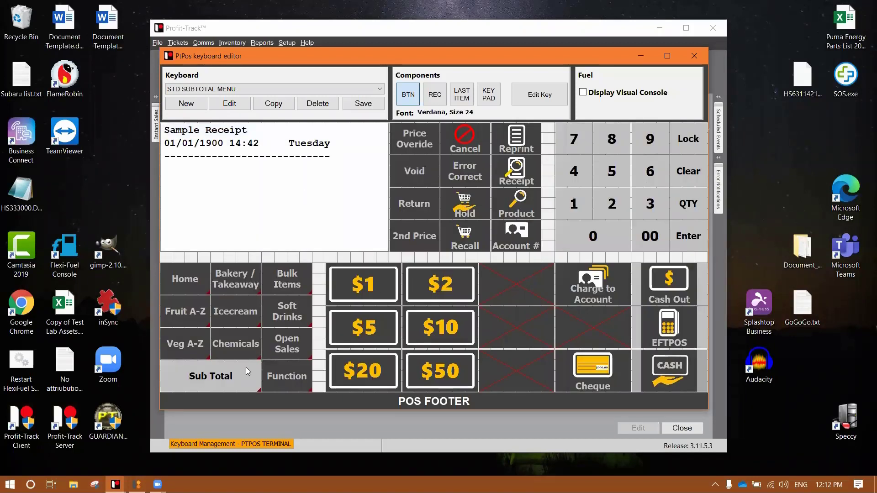
left_click(198, 283)
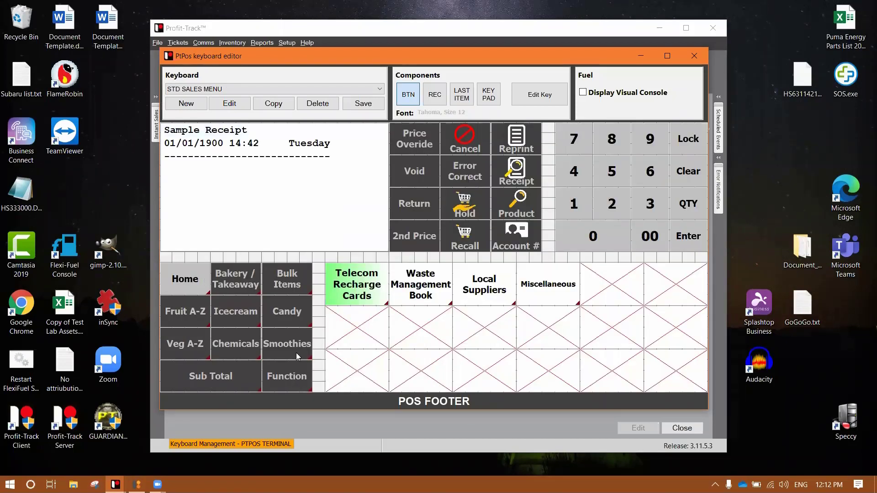
left_click(245, 370)
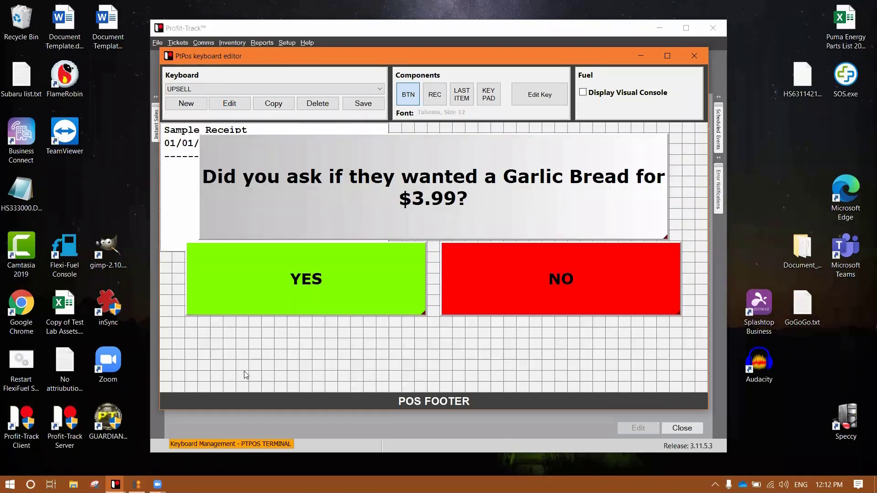
left_click(576, 263)
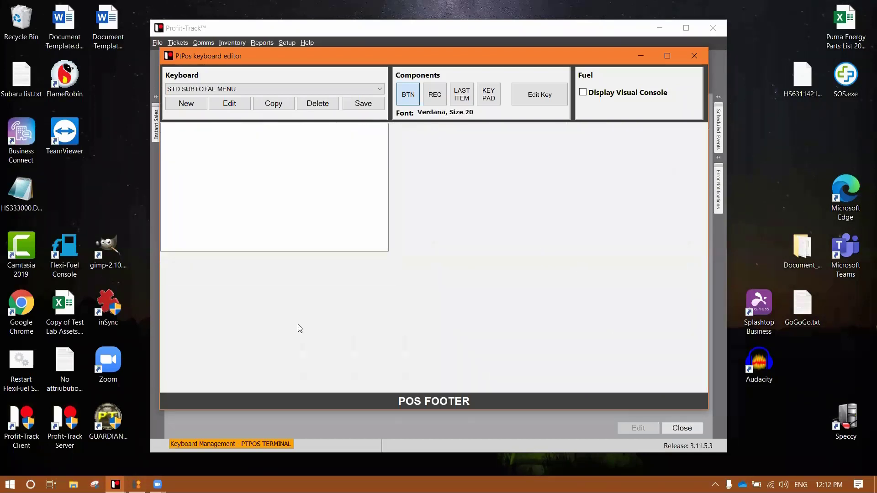
left_click(190, 283)
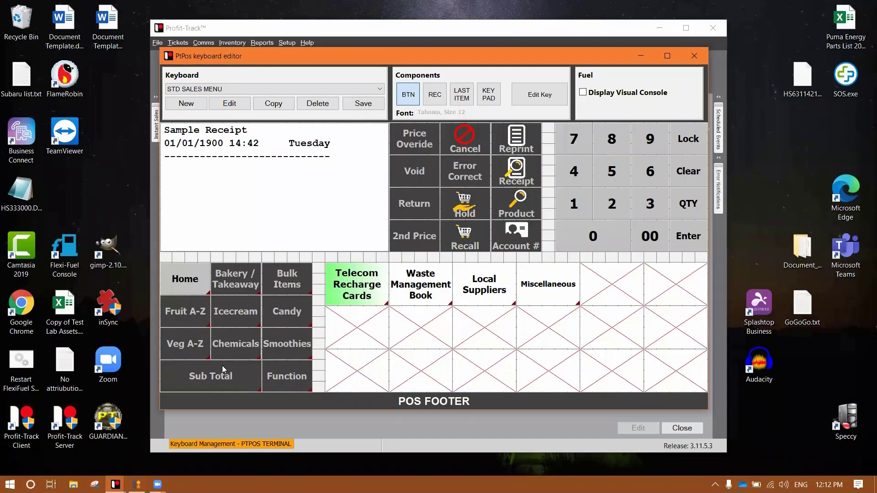
Open UPSELL, delete the sample receipt box again, and test NO.
left_click(241, 381)
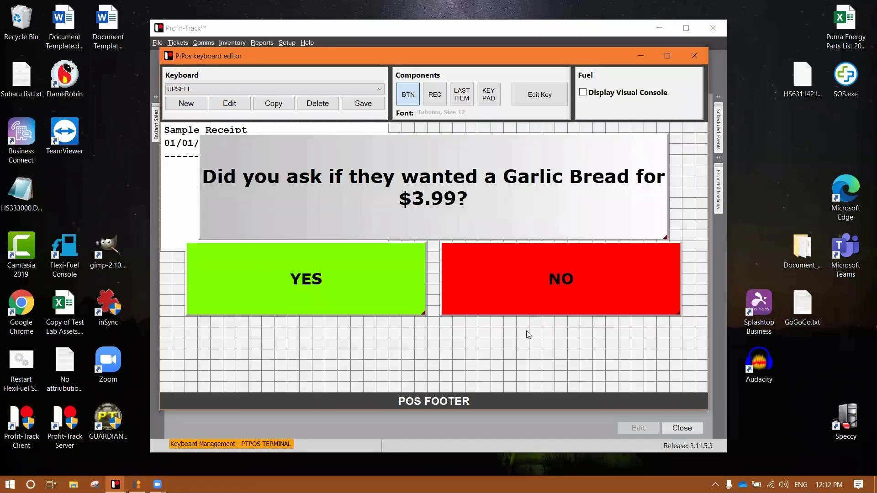
right_click(182, 166)
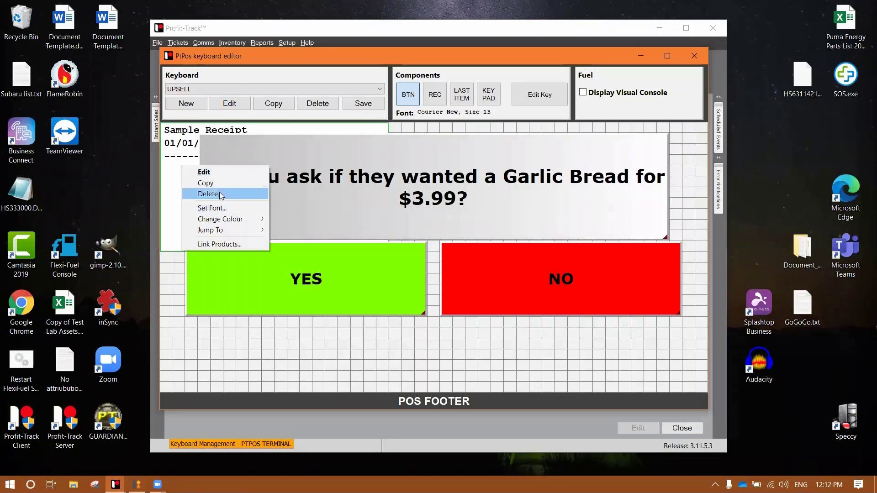
left_click(201, 192)
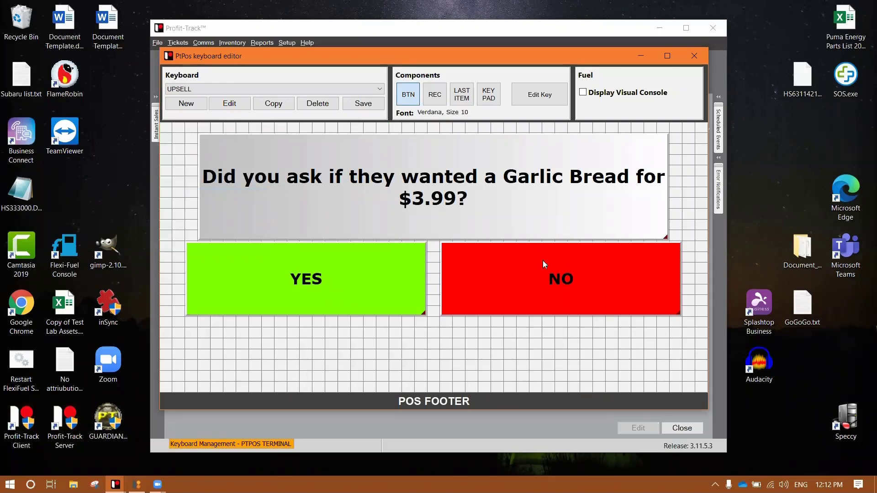
left_click(584, 254)
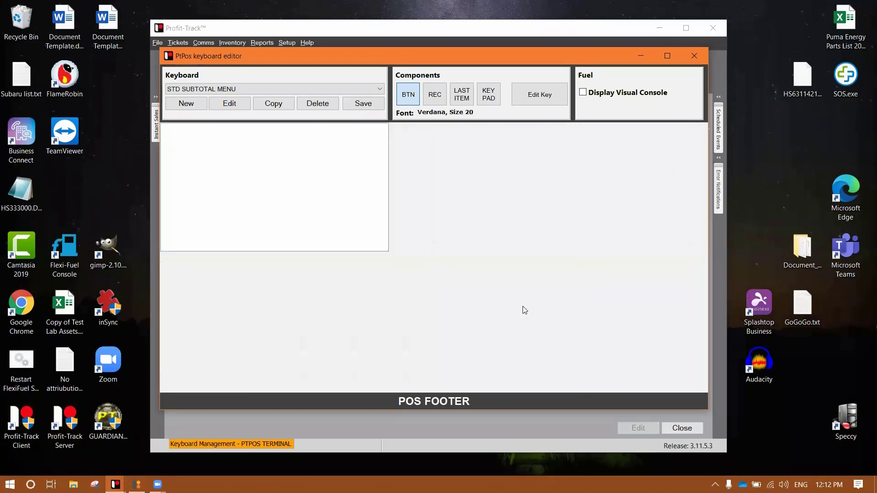
left_click(188, 284)
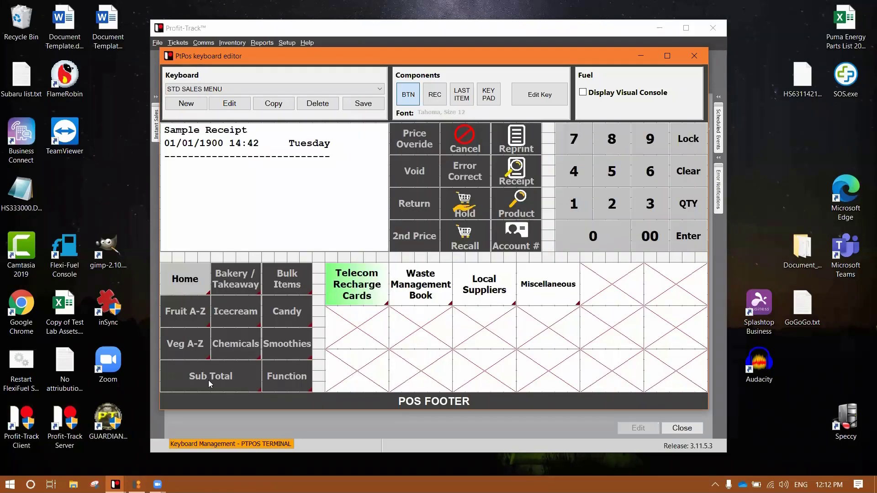
Relink the Sub Total key to STD SUBTOTAL MENU and test it.
right_click(209, 380)
left_click(231, 387)
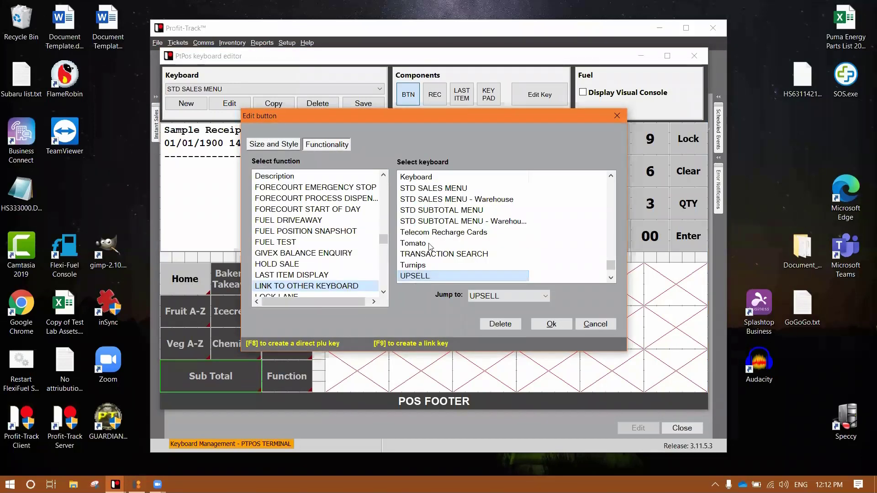
left_click_drag(433, 276, 434, 210)
left_click(550, 323)
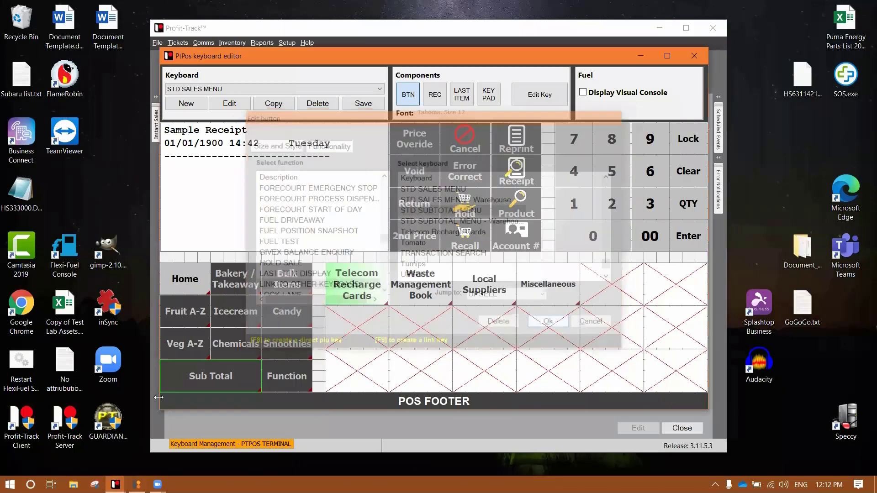
left_click(198, 379)
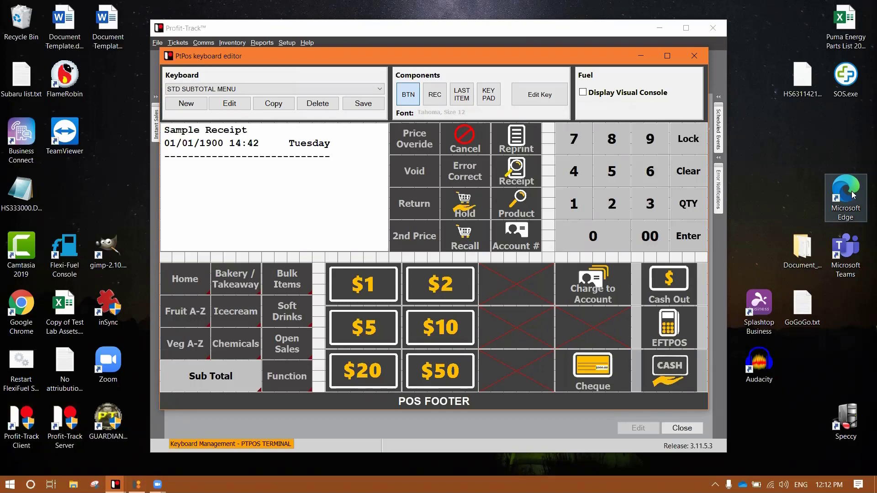
key("Up")
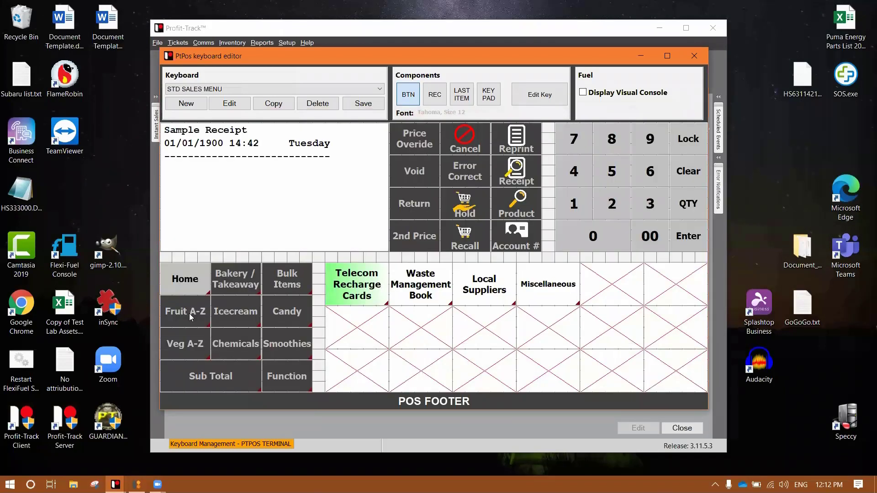
Inspect the Apples Menu key settings on FRUIT A-M and open the Apples keyboard.
left_click(189, 313)
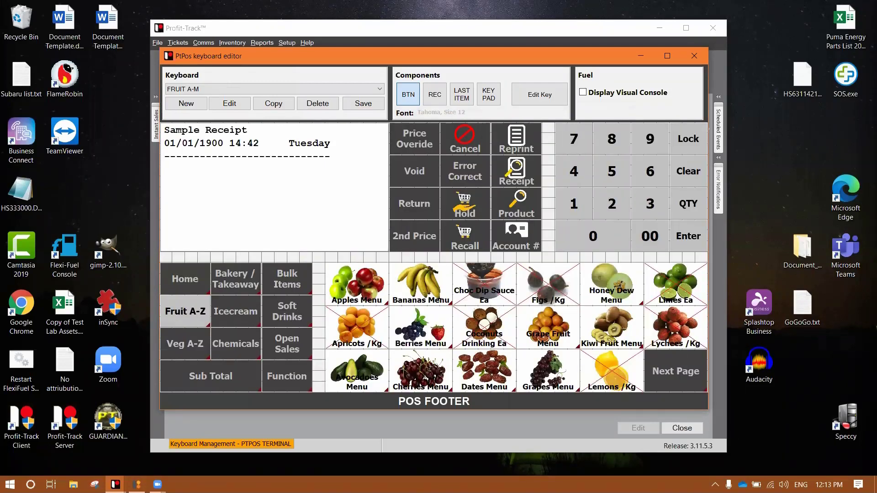
left_click(360, 289)
right_click(360, 290)
left_click(372, 295)
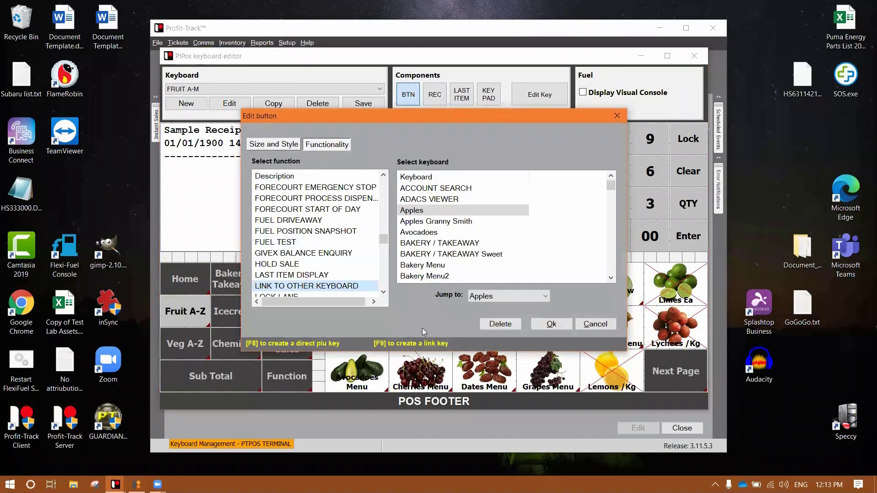
left_click(589, 324)
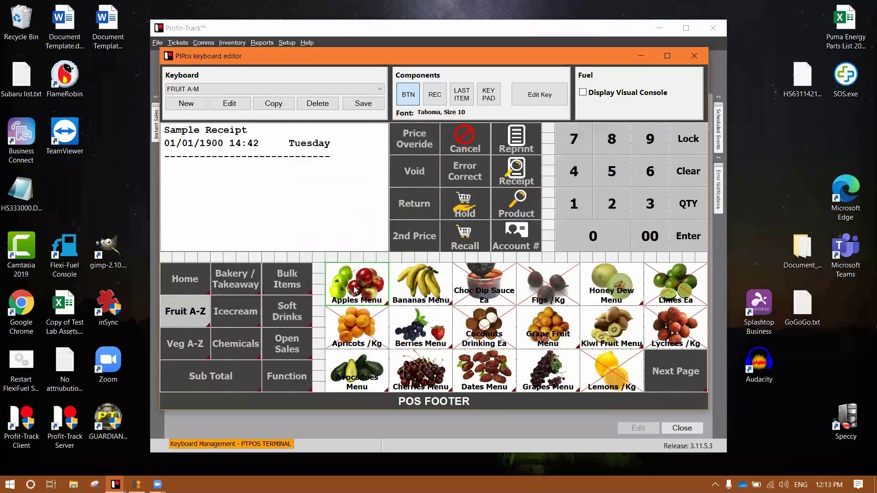
double_click(360, 290)
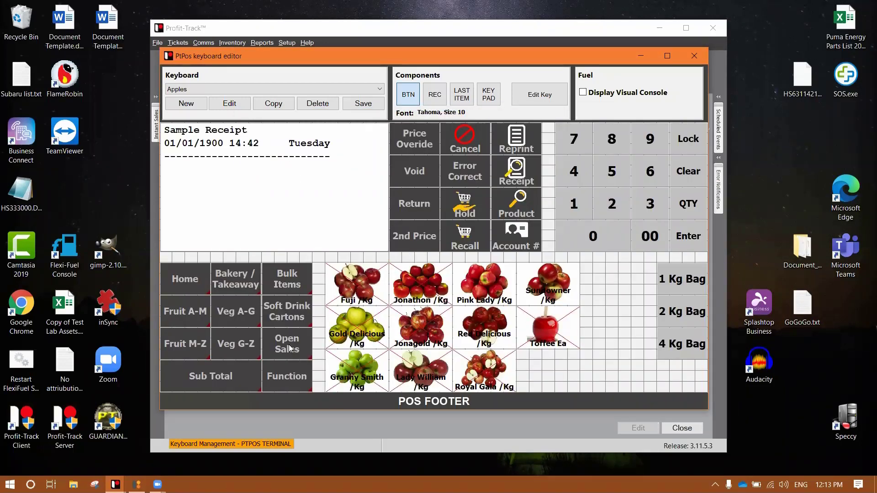
Browse Home and Fruit A-Z, view the fruit keys' jump options, then return to STD SALES MENU.
double_click(192, 280)
double_click(195, 313)
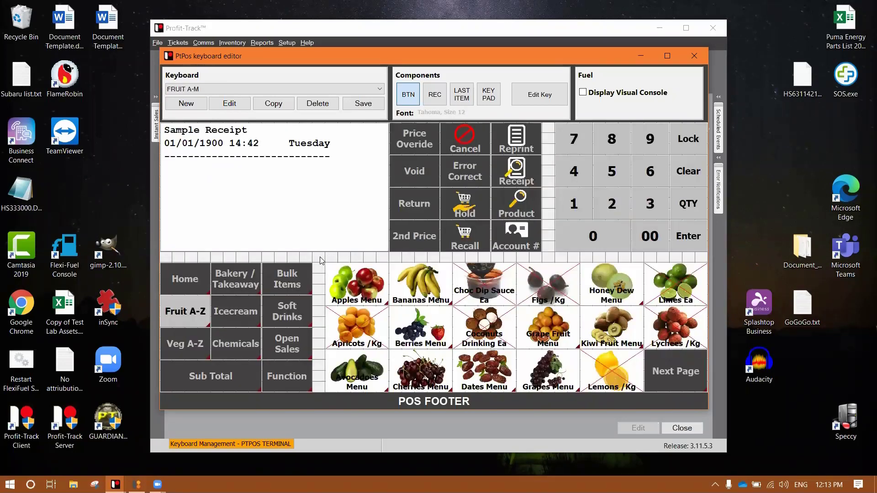
left_click_drag(323, 262, 671, 387)
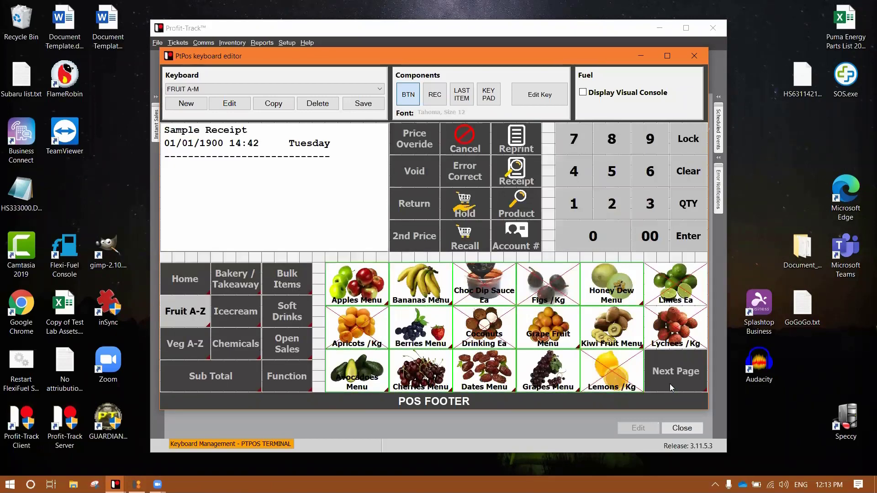
right_click(330, 288)
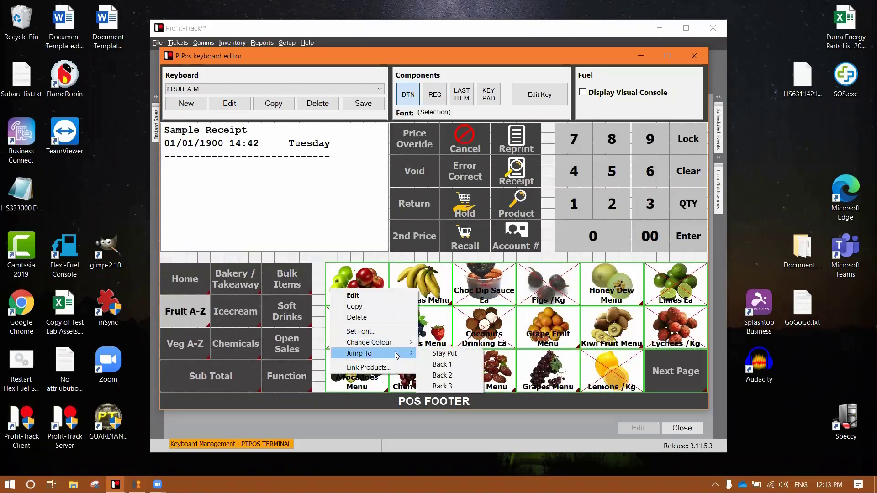
left_click(248, 427)
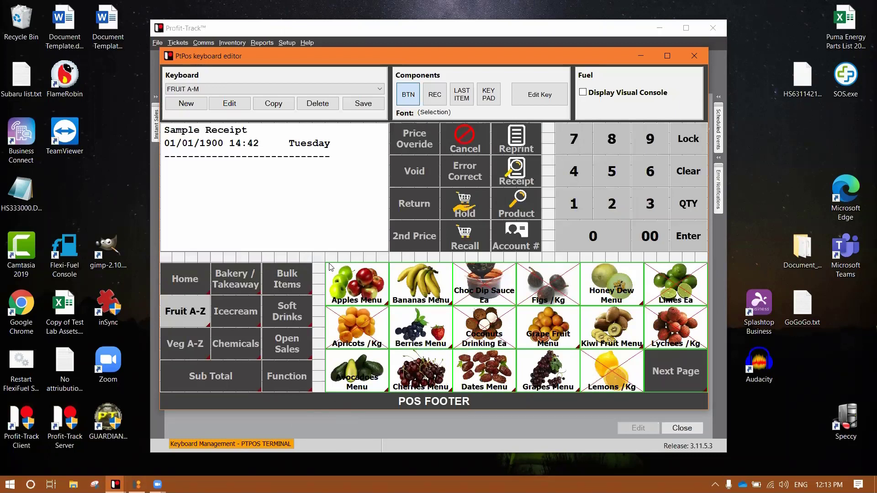
right_click(370, 288)
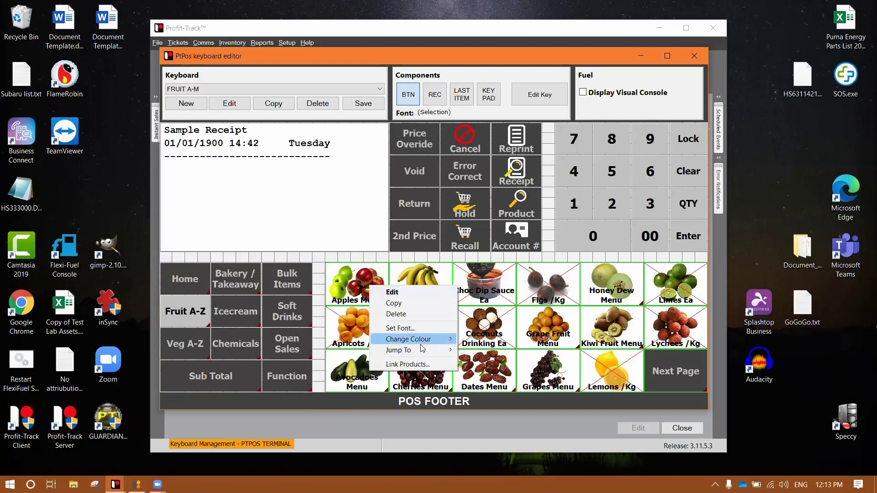
mouse_move(428, 351)
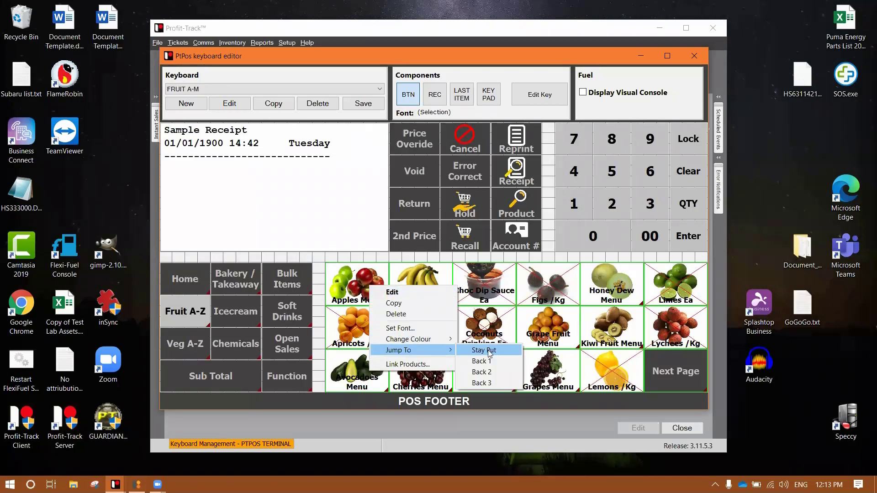
left_click(384, 406)
left_click(196, 277)
left_click(196, 277)
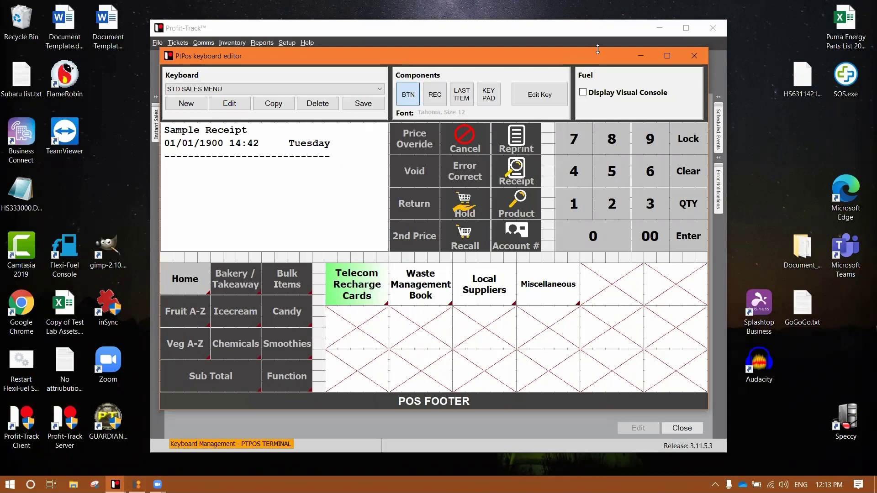
Copy STD SALES MENU as a new keyboard named 'SALES MENU NEW'.
left_click(273, 104)
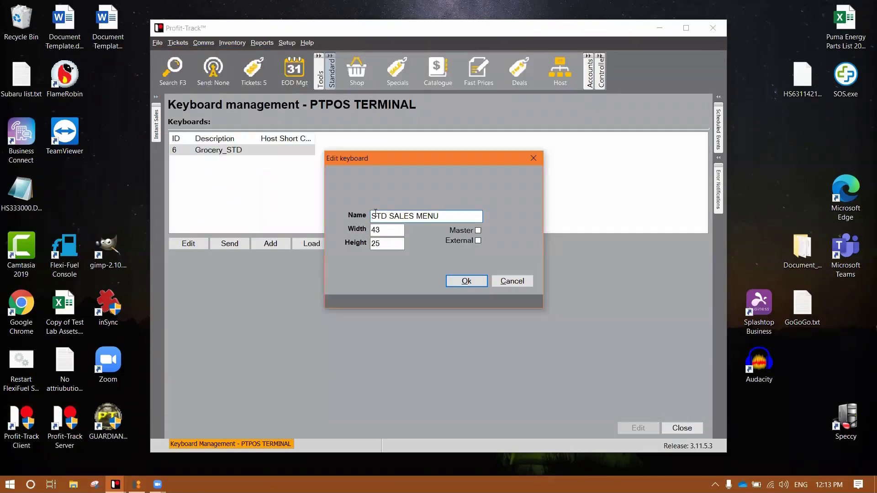
type("SALES MENU NEW")
key("Return")
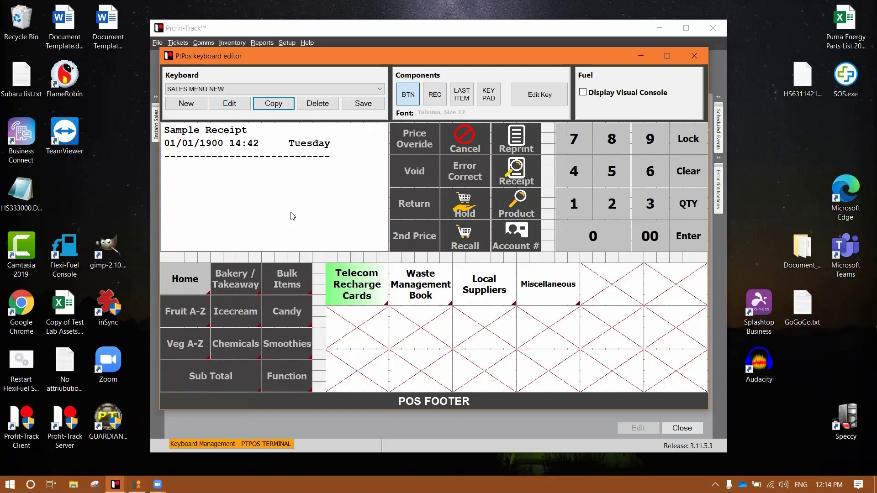
Delete the item keys from Waste Management onward and the cells below Telecom Recharge Cards.
left_click_drag(399, 260, 679, 360)
right_click(695, 380)
left_click(737, 414)
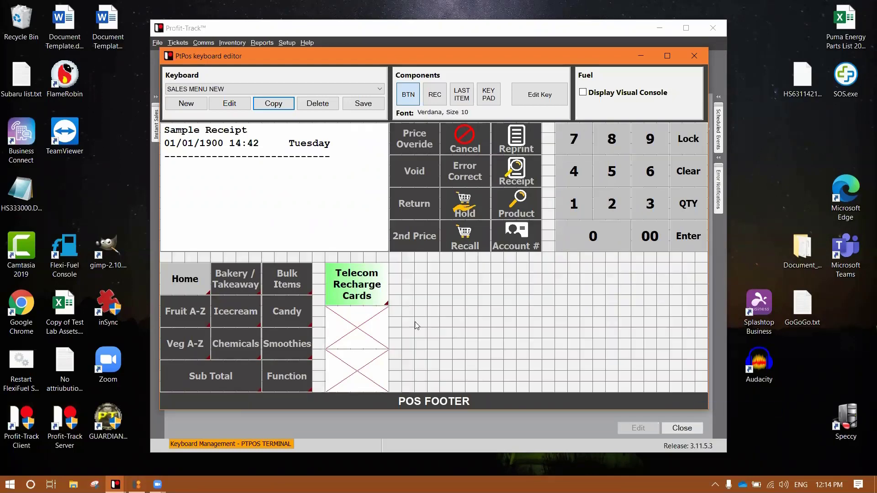
left_click_drag(414, 325, 348, 366)
right_click(351, 362)
left_click(393, 391)
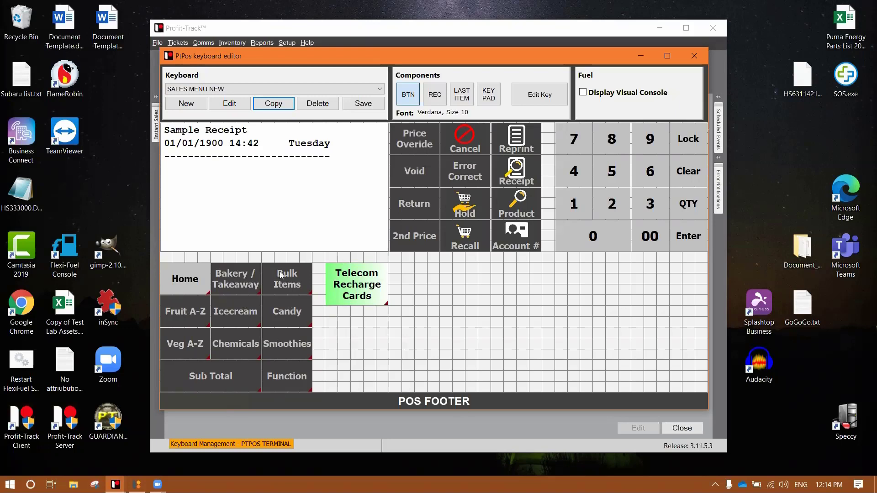
Delete the Bulk Items, Candy, Smoothies and Bakery/Takeaway keys.
left_click_drag(293, 277, 291, 337)
right_click(291, 337)
left_click(336, 366)
left_click(249, 285)
right_click(248, 284)
left_click(284, 313)
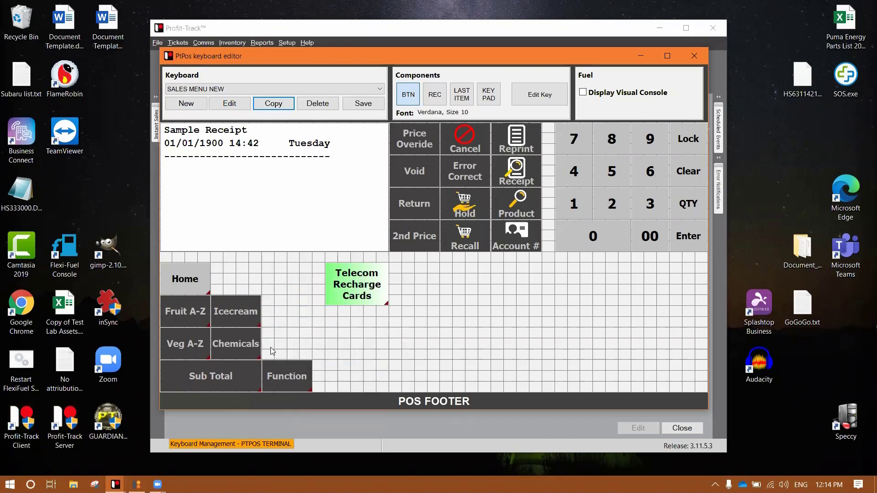
Move Icecream and Chemicals up, Function beside Veg A-Z, and Telecom Recharge Cards right.
left_click_drag(273, 350, 242, 280)
left_click(333, 378)
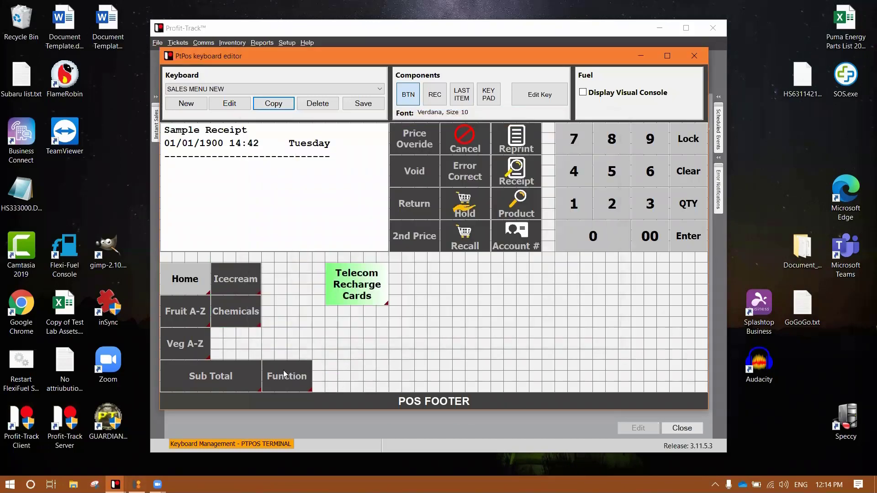
left_click(276, 349)
left_click_drag(276, 349, 225, 316)
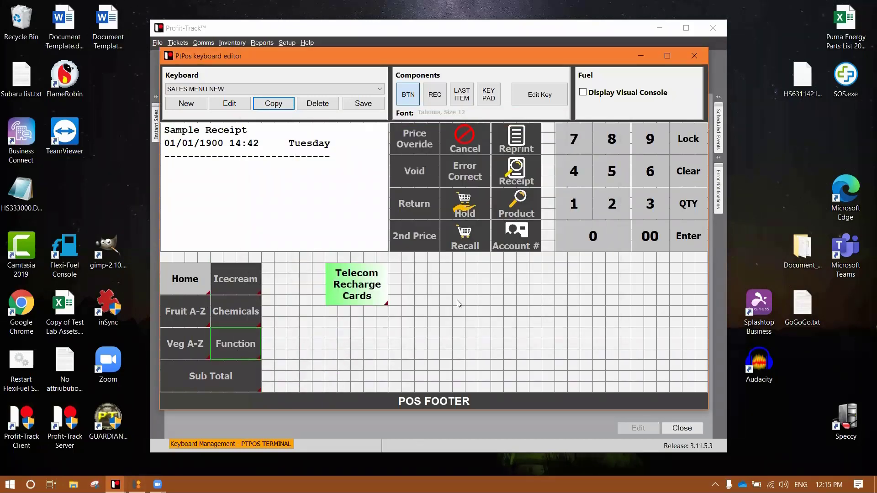
left_click_drag(381, 283, 332, 284)
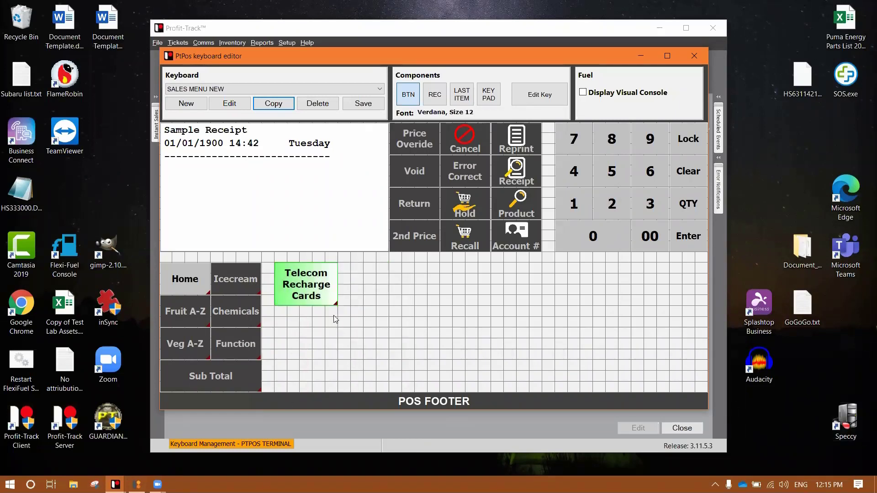
left_click_drag(317, 286, 608, 293)
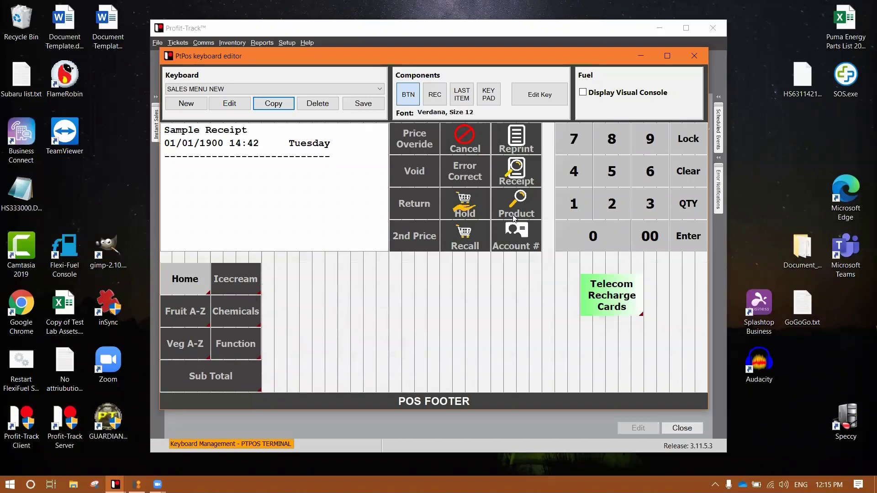
Move the sales function key block beside the category keys, cancelling the accidentally created key.
left_click(417, 137)
left_click(302, 291)
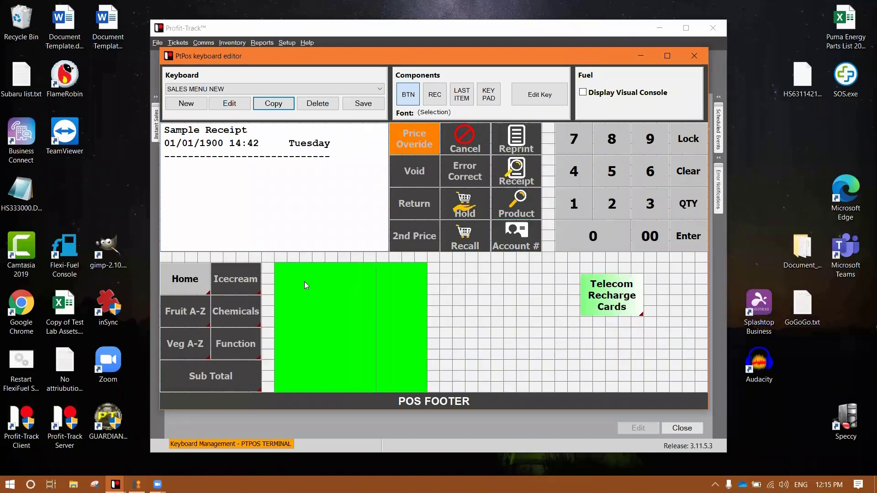
left_click(304, 282)
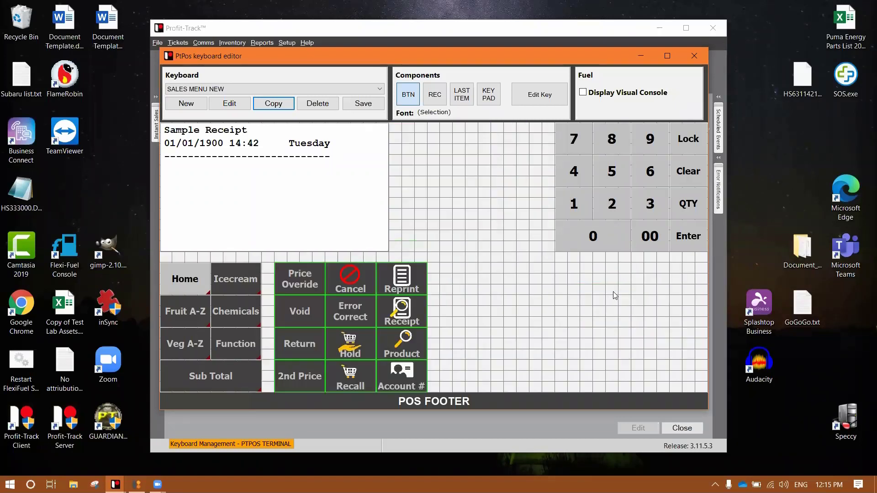
left_click(390, 279)
left_click(540, 267)
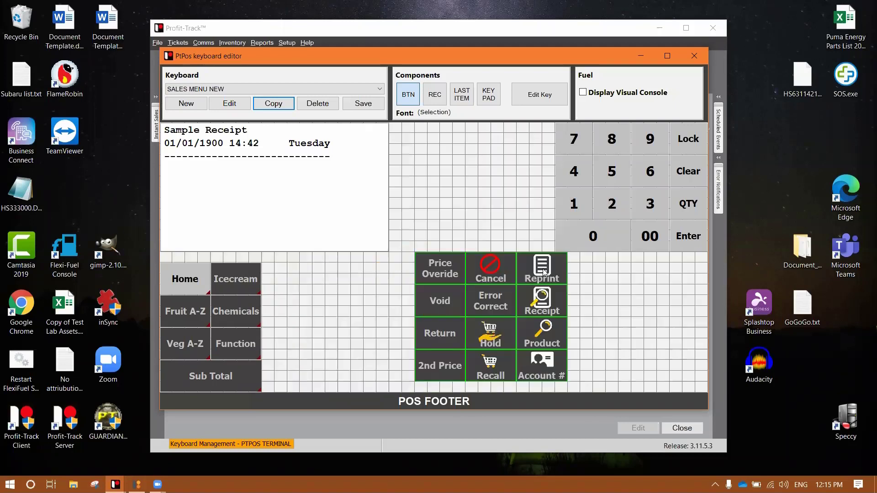
left_click(451, 280)
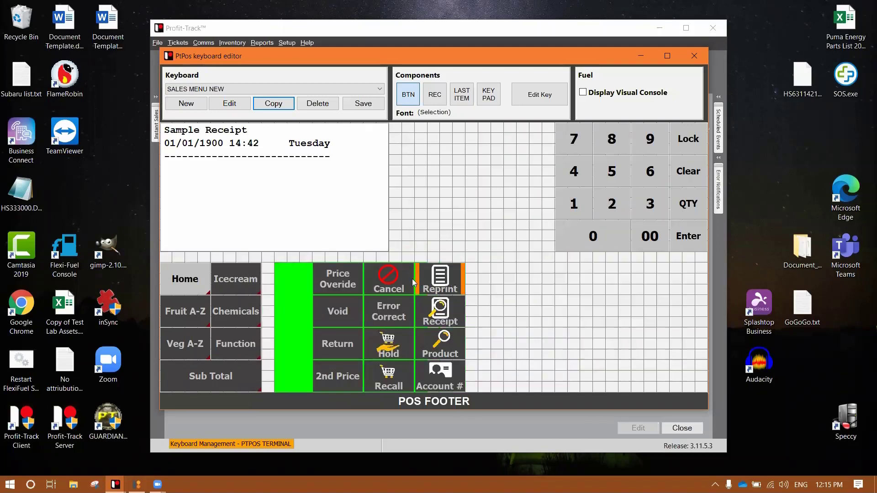
double_click(573, 367)
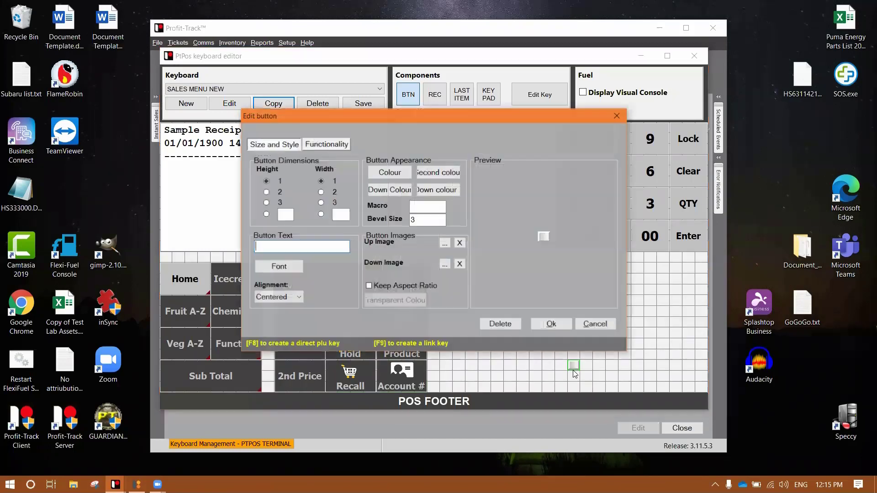
left_click(594, 324)
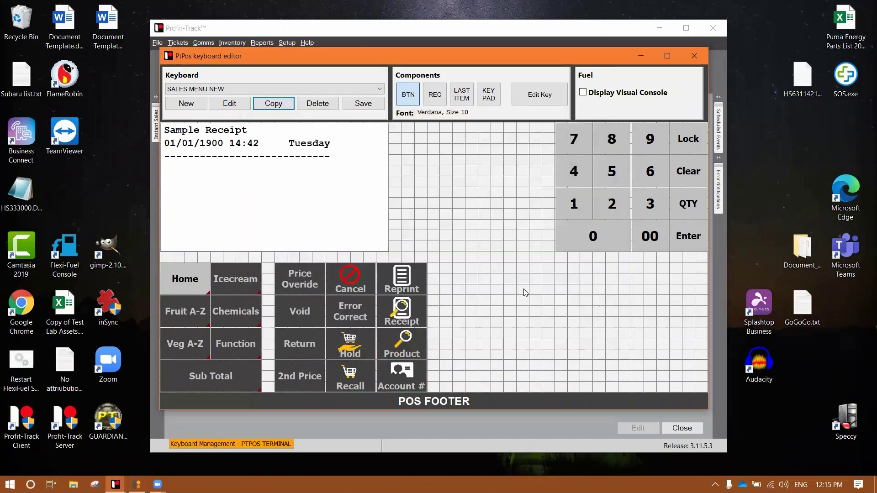
Move the number pad to the bottom right and shift the function key block one column left.
left_click_drag(685, 140, 693, 280)
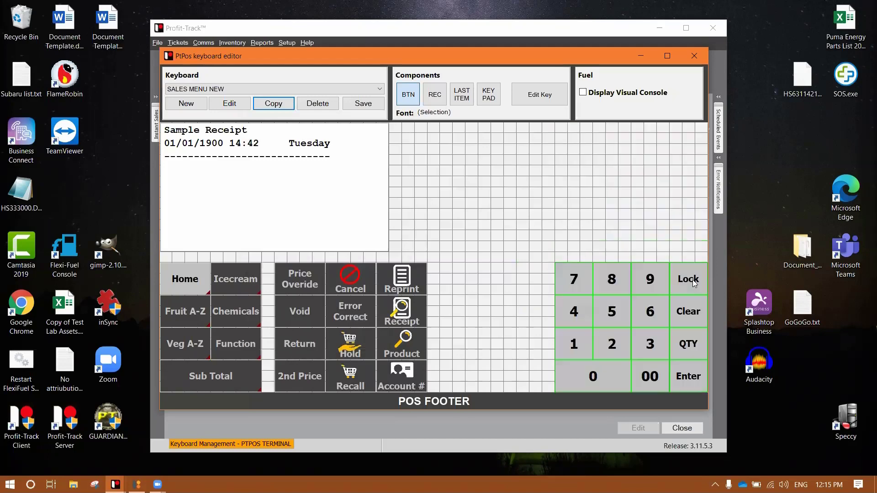
left_click(490, 337)
key("Escape")
left_click_drag(269, 260, 475, 346)
Move the receipt preview right and the category keys to the top left, with function keys under Sub Total.
left_click_drag(322, 231, 593, 219)
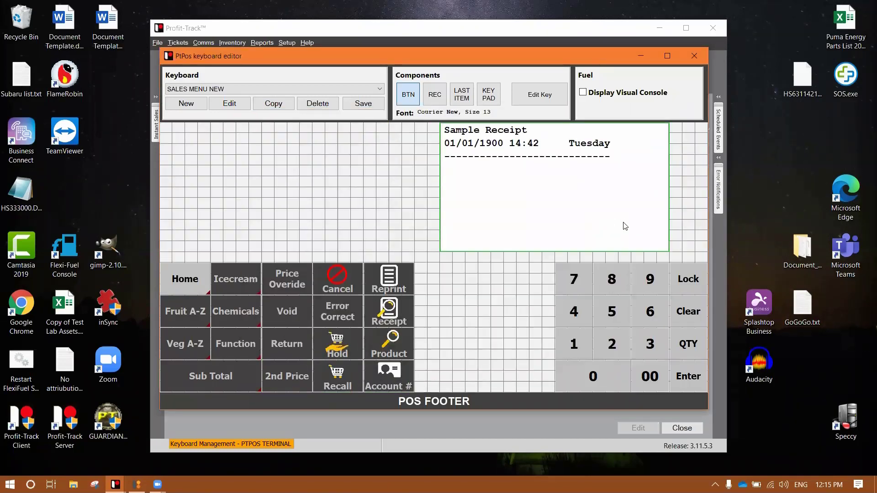
left_click_drag(599, 228, 638, 229)
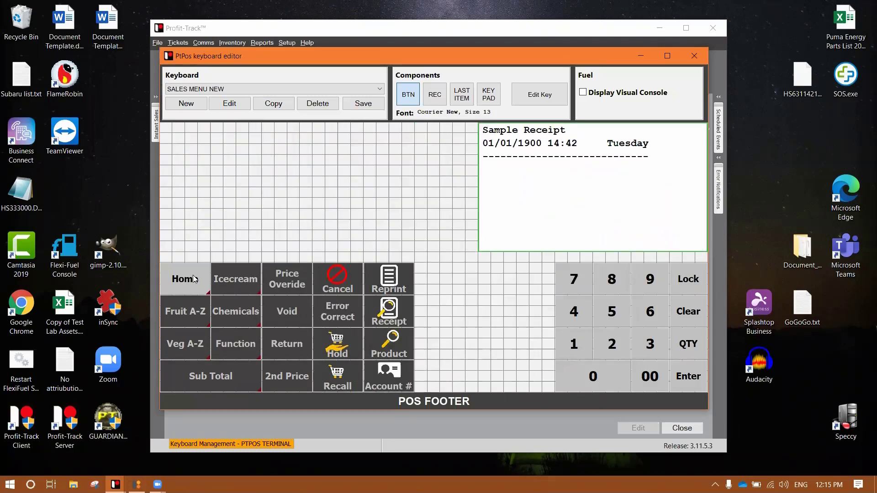
left_click_drag(237, 367, 228, 243)
double_click(483, 332)
key("Escape")
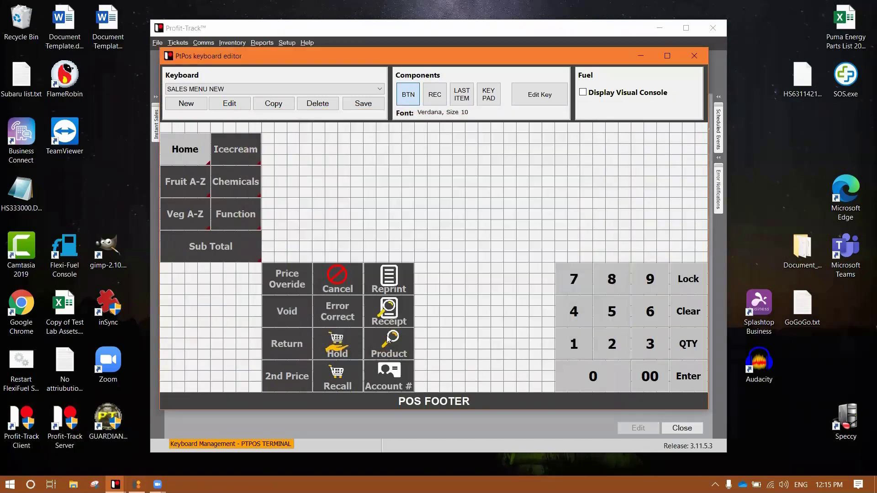
left_click_drag(298, 378, 206, 377)
left_click(386, 386)
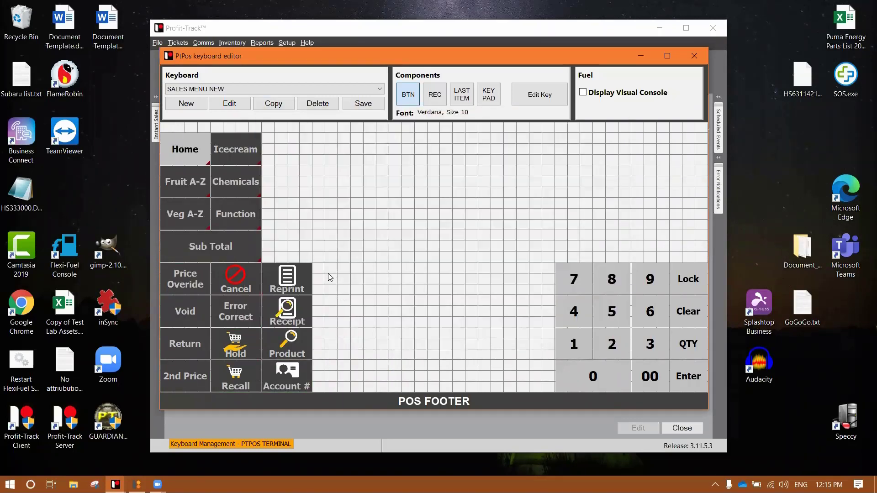
Create a new key in the empty grid area with the RECEIPT VIEWER function.
left_click_drag(321, 264, 547, 387)
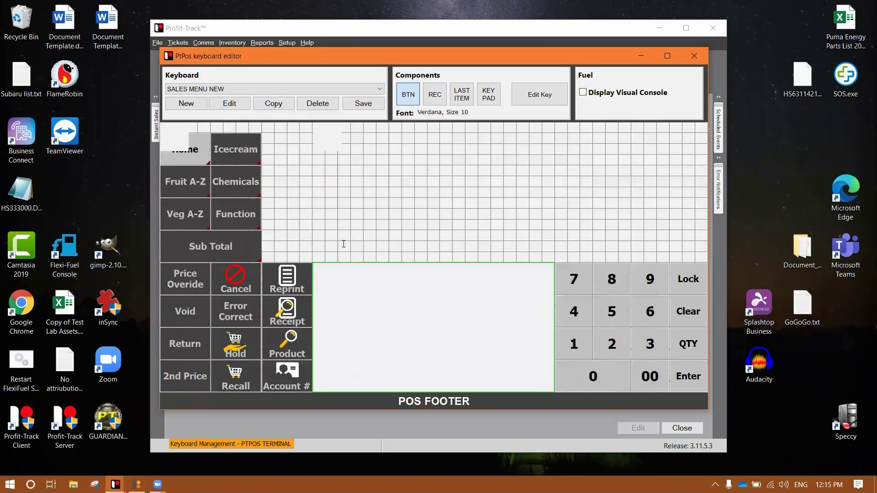
left_click(329, 149)
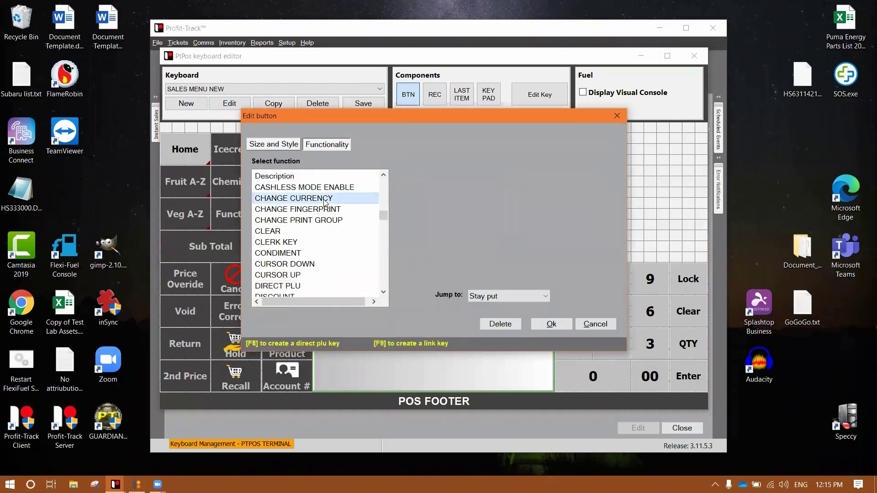
key("r")
scroll(332, 247, "down", 1)
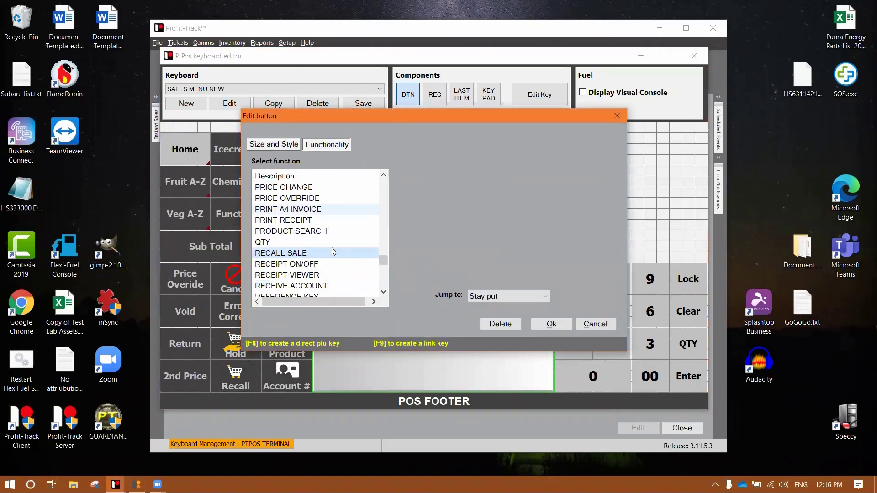
left_click(334, 275)
left_click(550, 324)
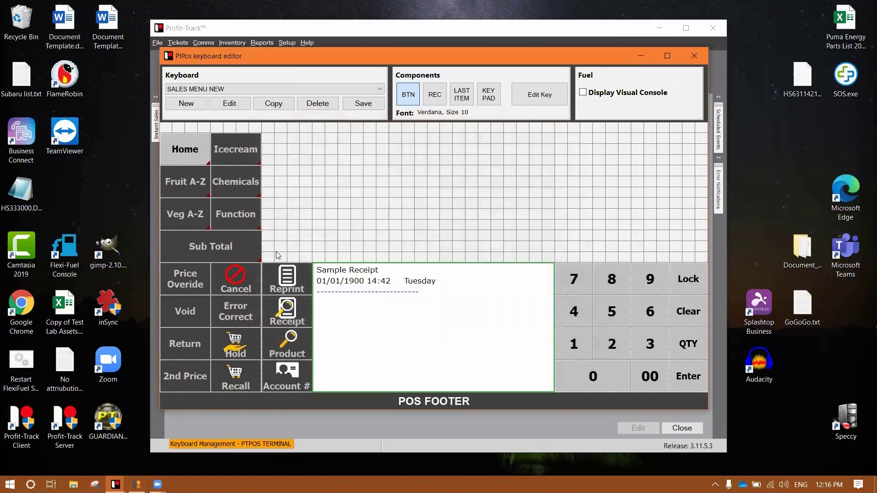
Shift the seven top menu keys up one grid row and reposition the receipt viewer.
left_click_drag(278, 256, 194, 140)
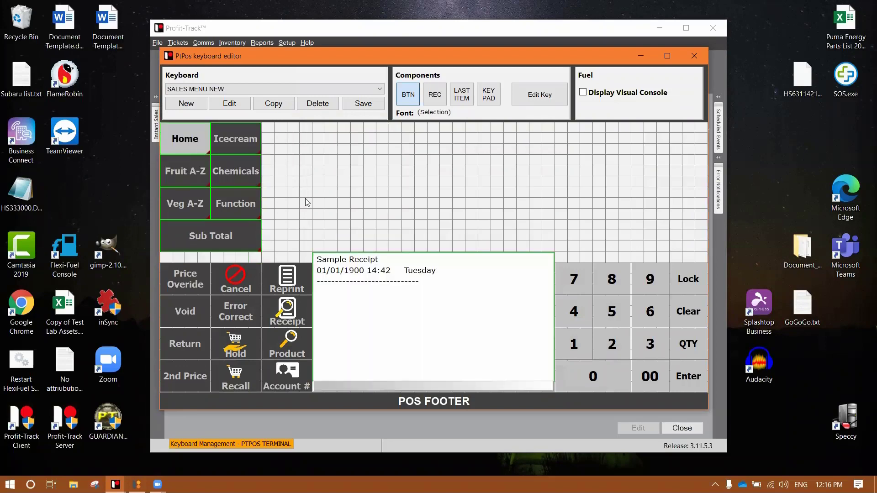
left_click(382, 232)
left_click(401, 281)
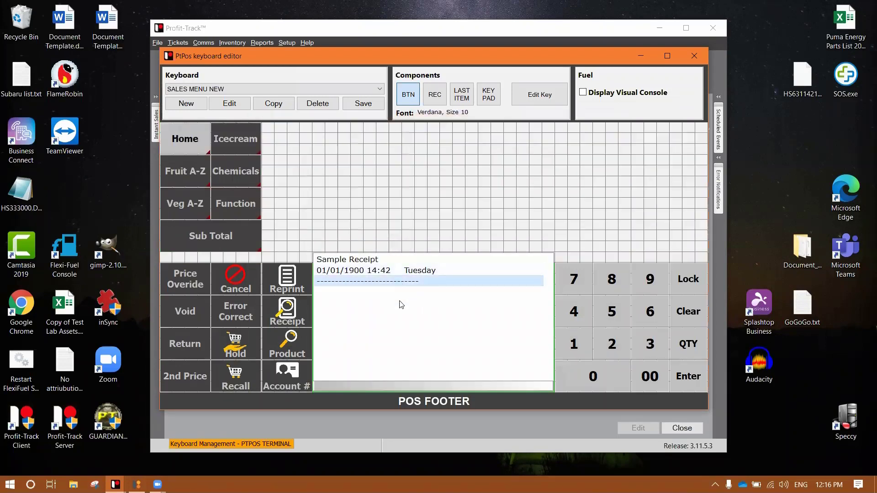
left_click_drag(407, 321, 405, 248)
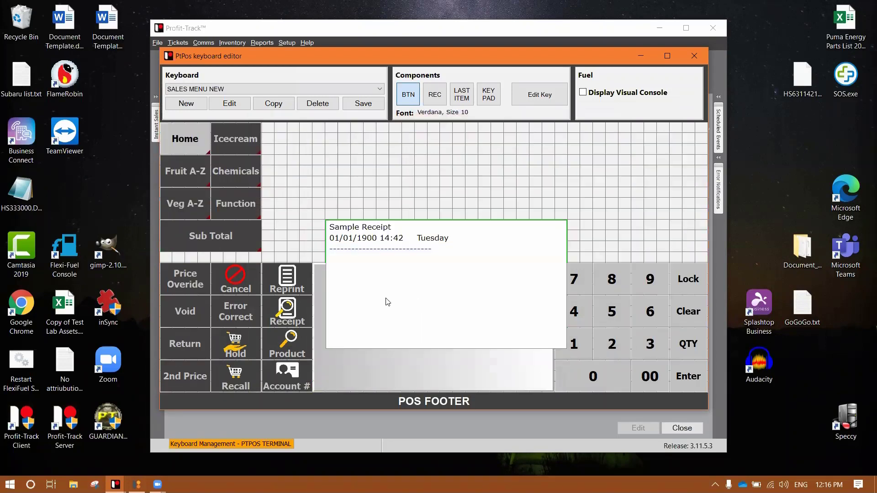
left_click_drag(386, 304, 376, 342)
right_click(371, 311)
left_click(405, 344)
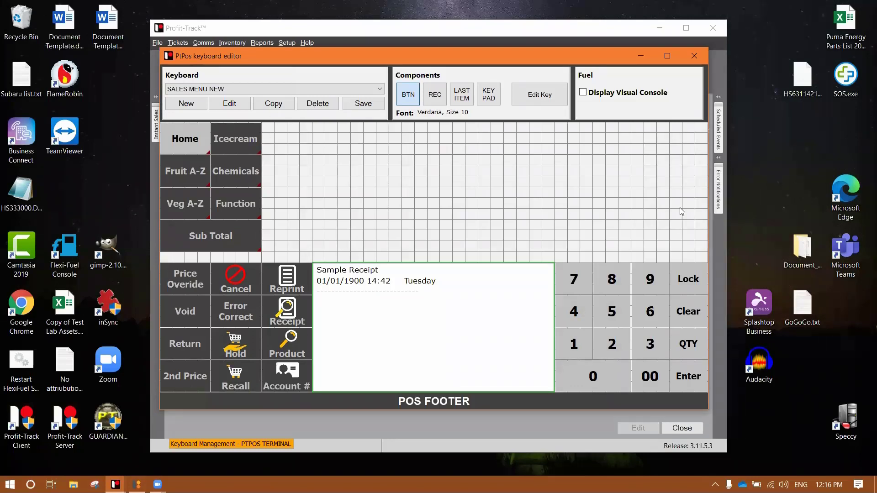
Set the Icecream key's main colour to a dark navy blue.
left_click(227, 139)
right_click(227, 140)
left_click(273, 147)
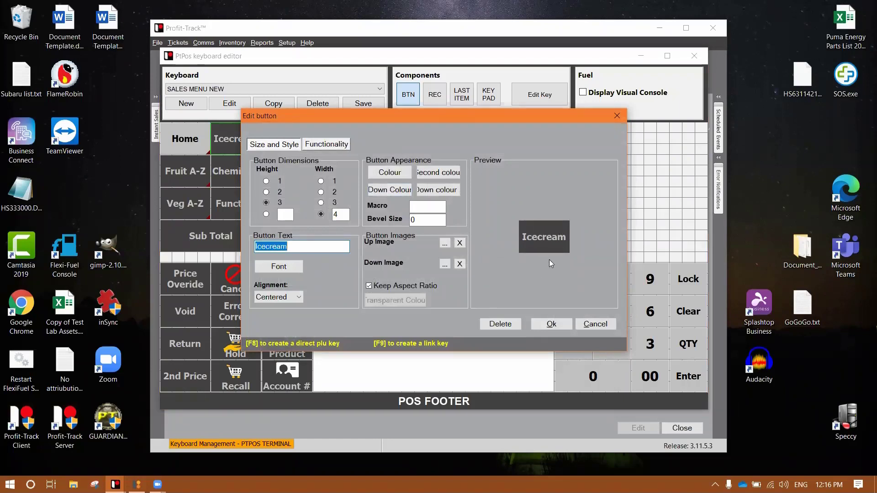
left_click(388, 172)
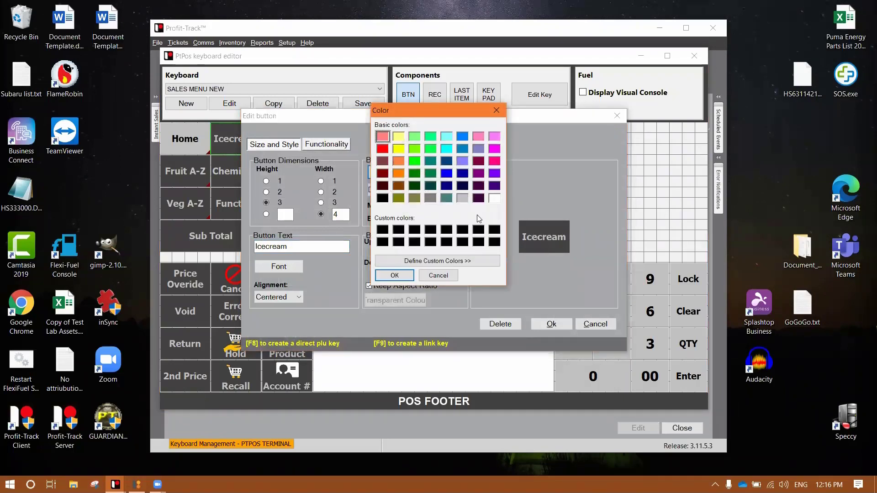
left_click(477, 261)
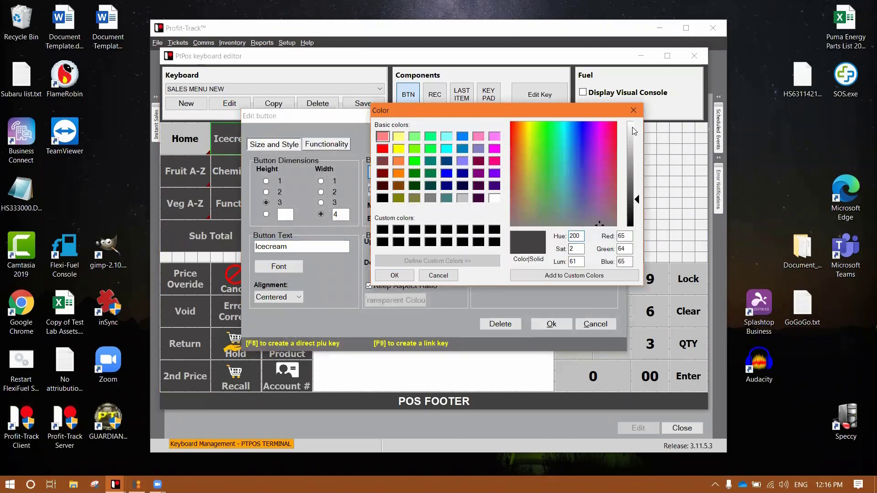
left_click(447, 174)
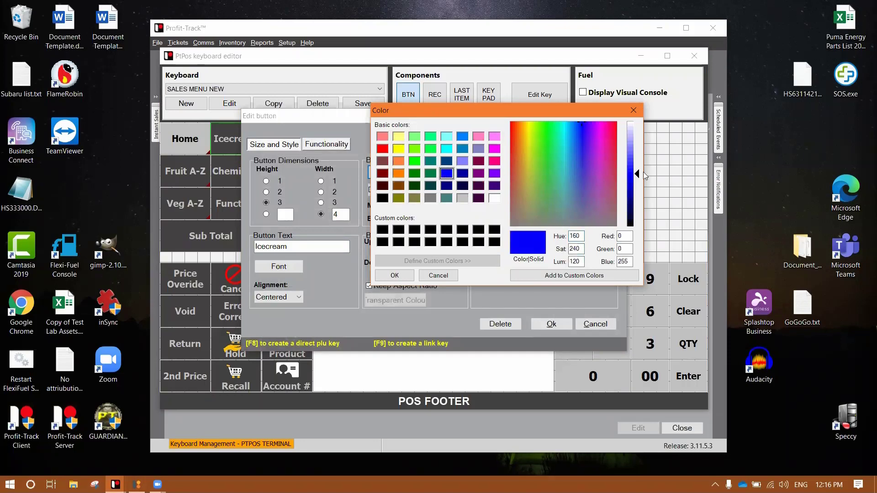
left_click_drag(642, 176, 639, 204)
left_click(394, 275)
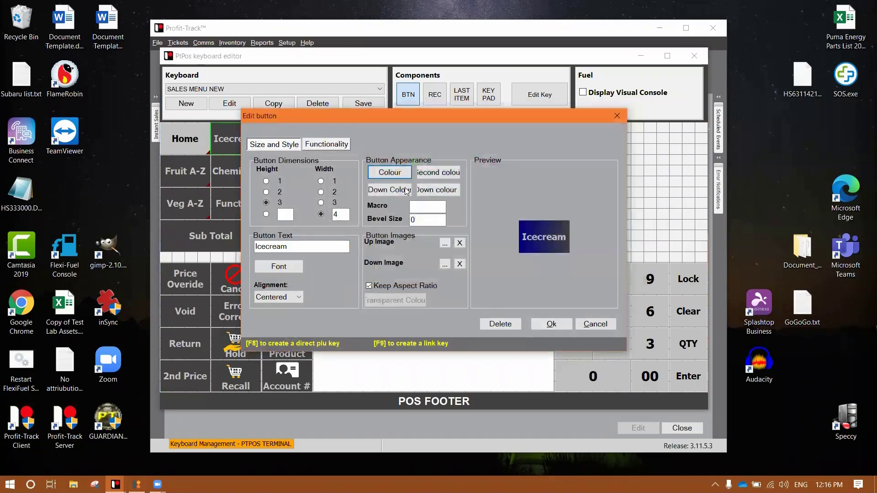
Set the Icecream key's second colour to purple and apply the new colours.
left_click(433, 173)
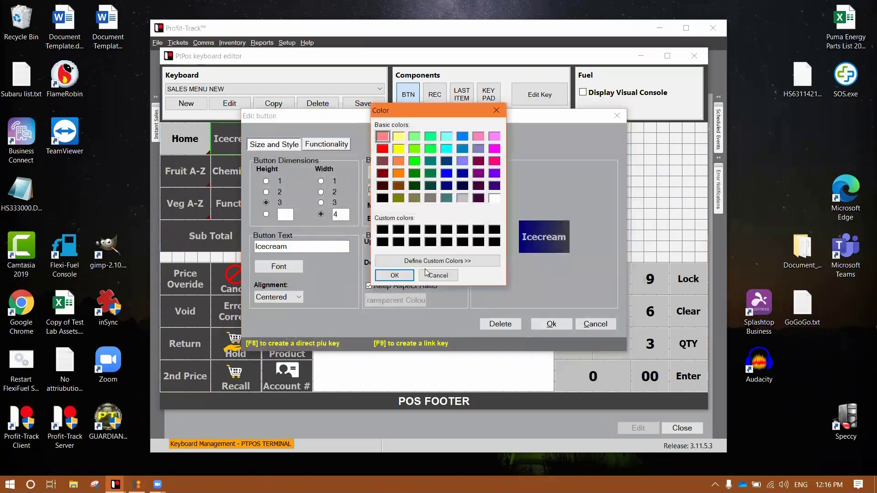
left_click(458, 263)
left_click_drag(602, 222, 591, 144)
left_click(590, 149)
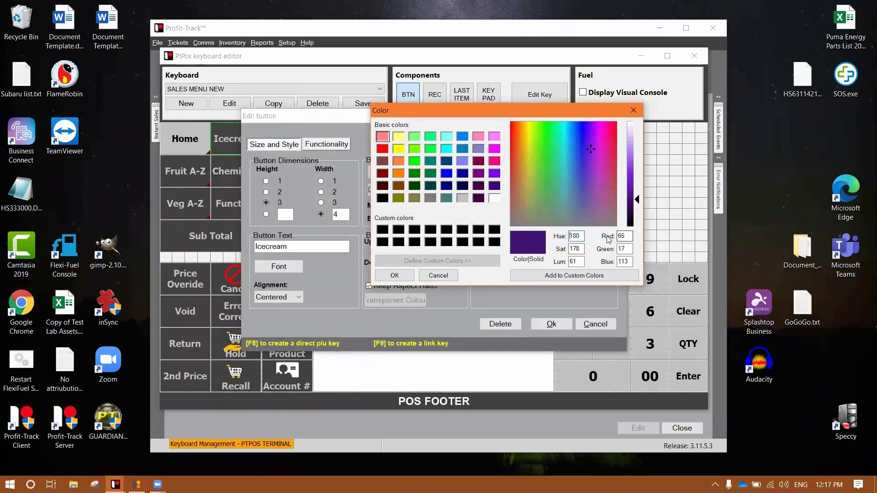
left_click(395, 275)
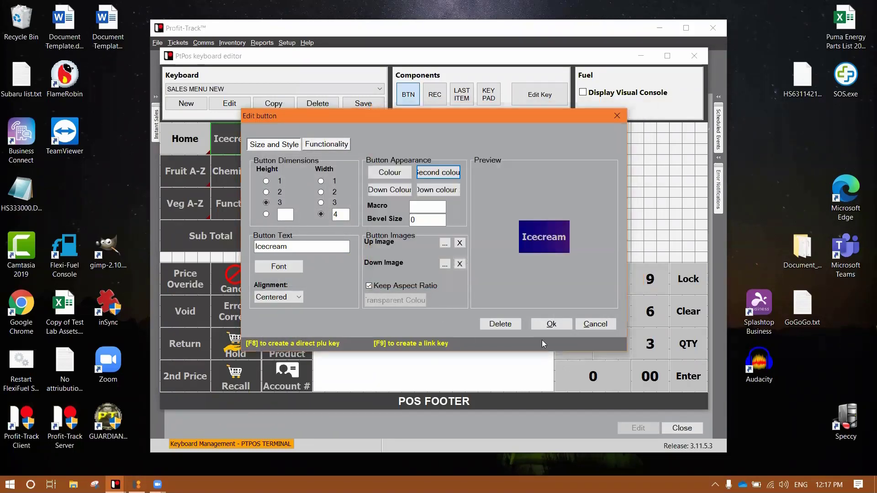
left_click(558, 326)
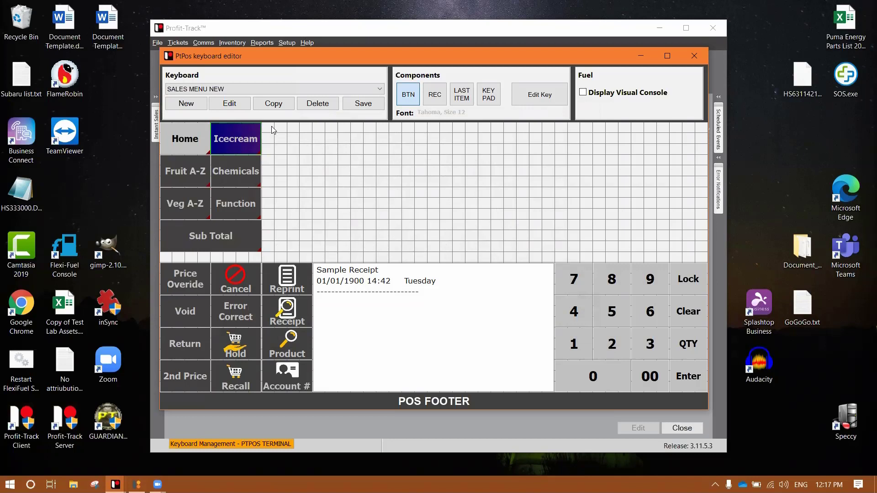
left_click(233, 89)
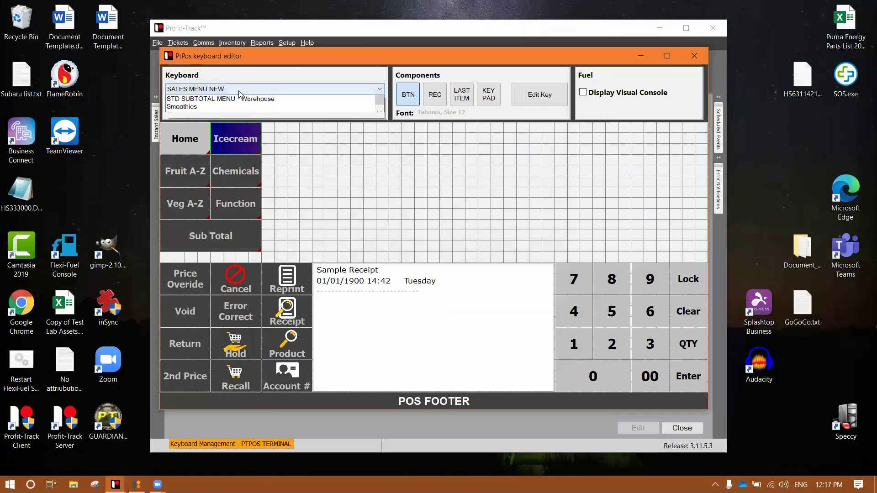
left_click(435, 61)
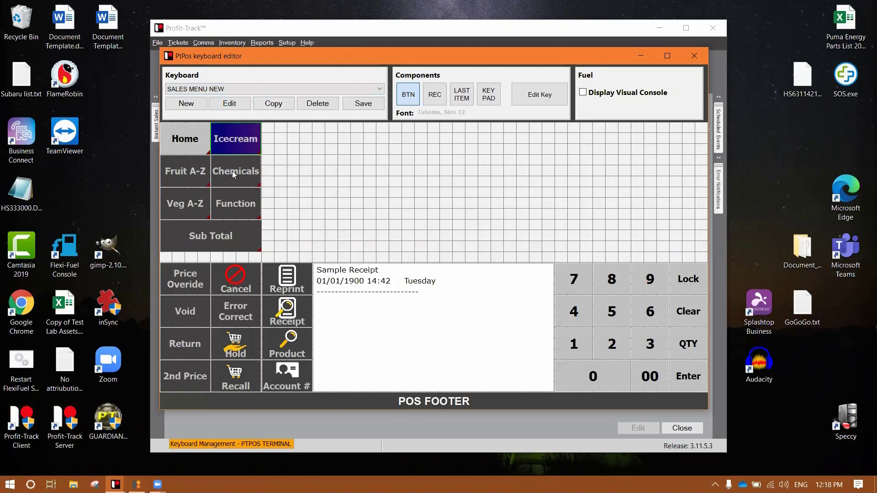
left_click(238, 201)
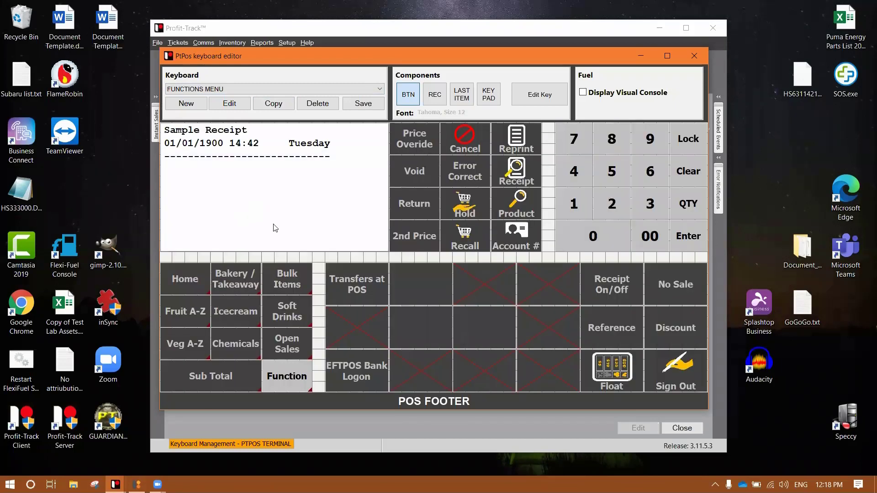
left_click(183, 280)
left_click(283, 89)
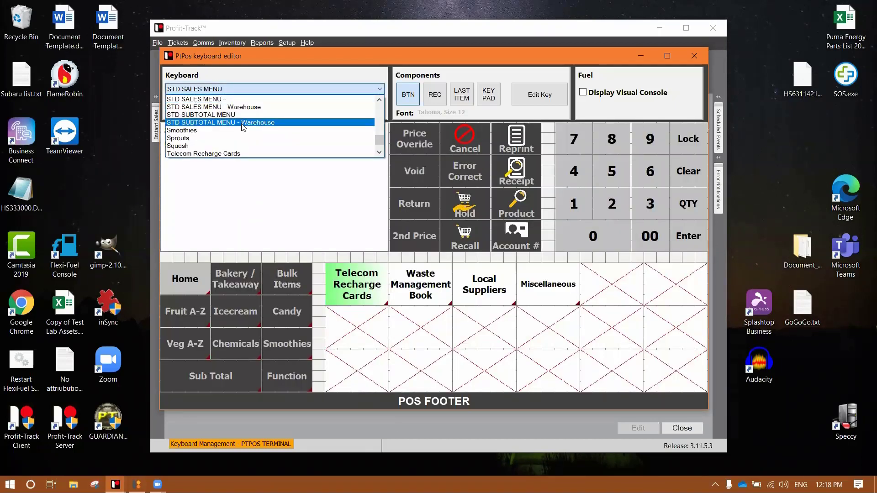
scroll(302, 131, "up", 1)
scroll(302, 131, "up", 3)
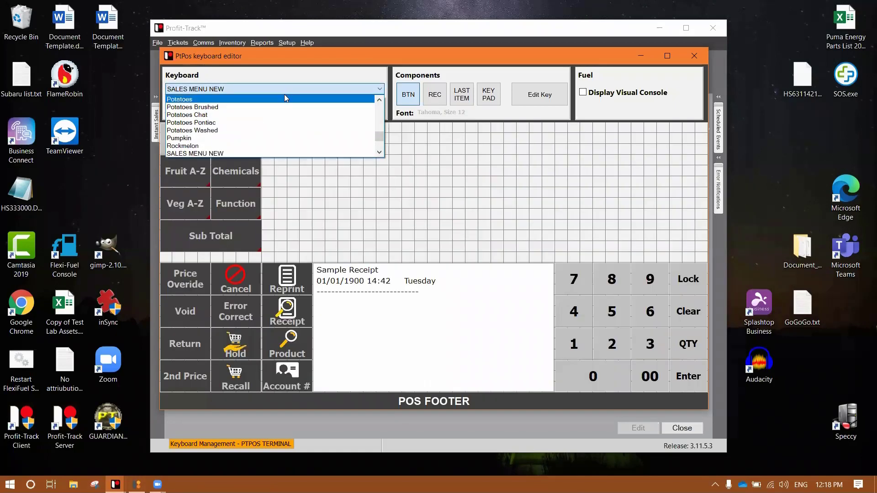
left_click(274, 90)
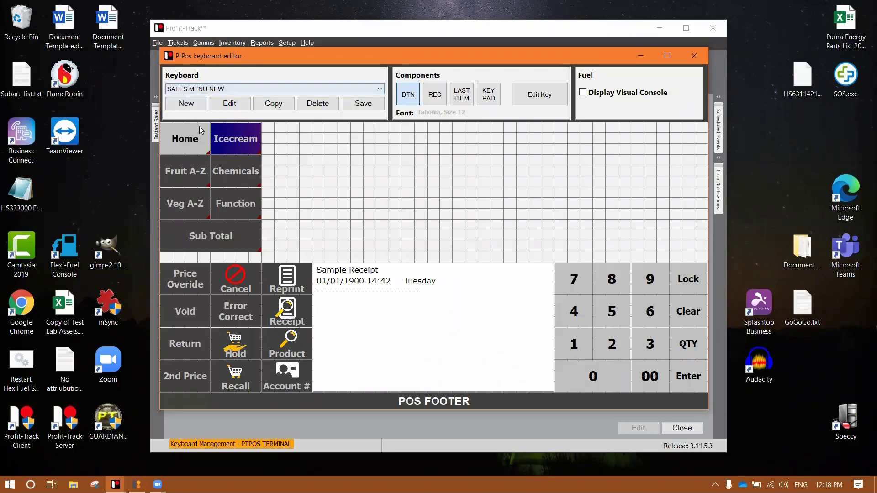
double_click(247, 138)
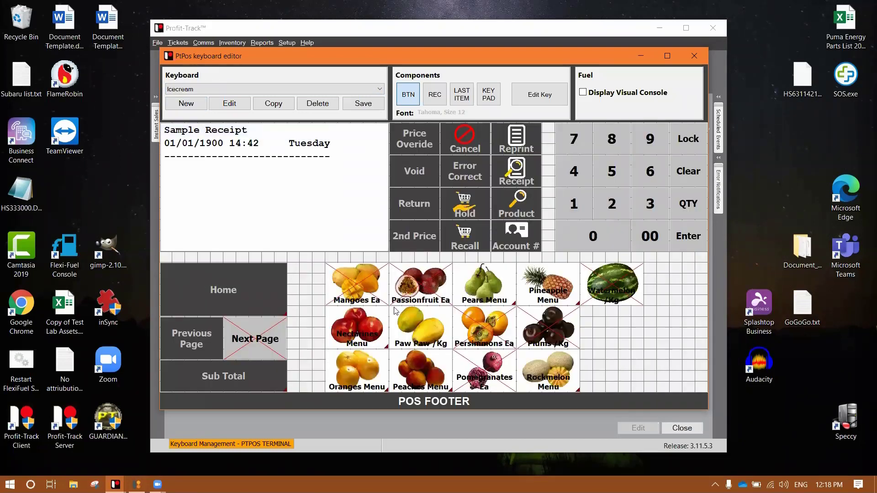
double_click(245, 286)
left_click(255, 90)
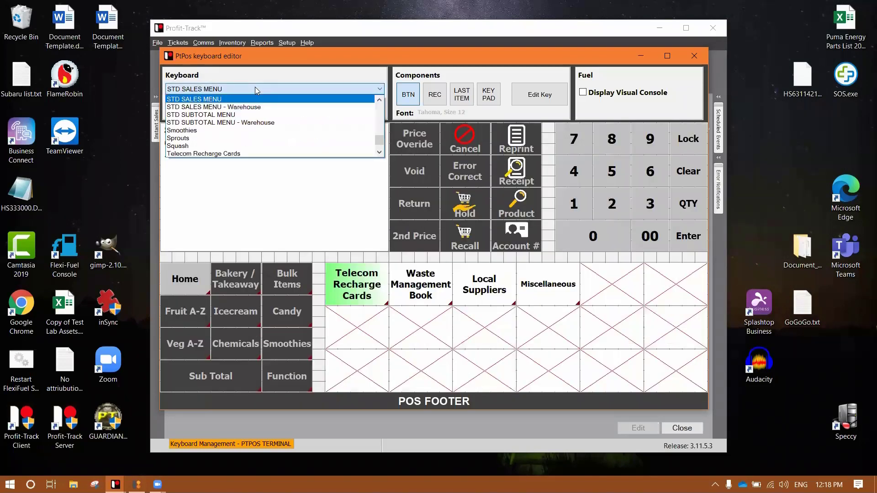
key("Up")
key("Up")
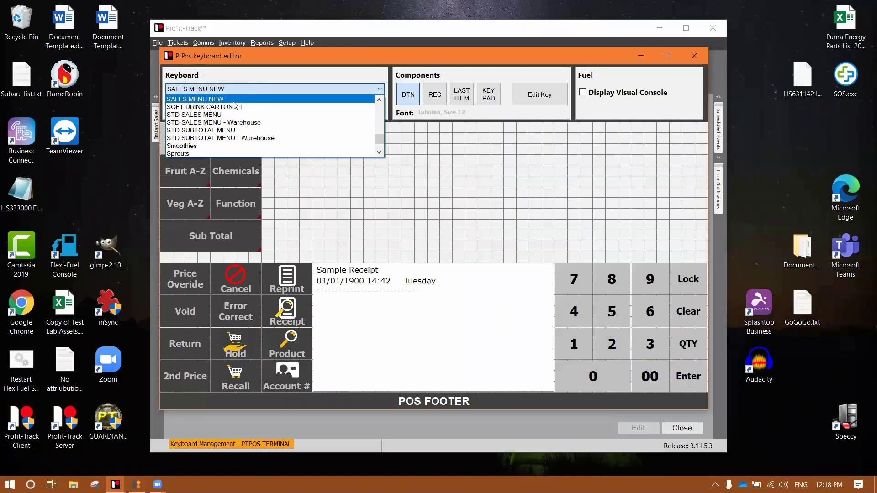
Copy SALES MENU NEW into a new keyboard named ICECREAM NEW.
key("Return")
left_click(264, 105)
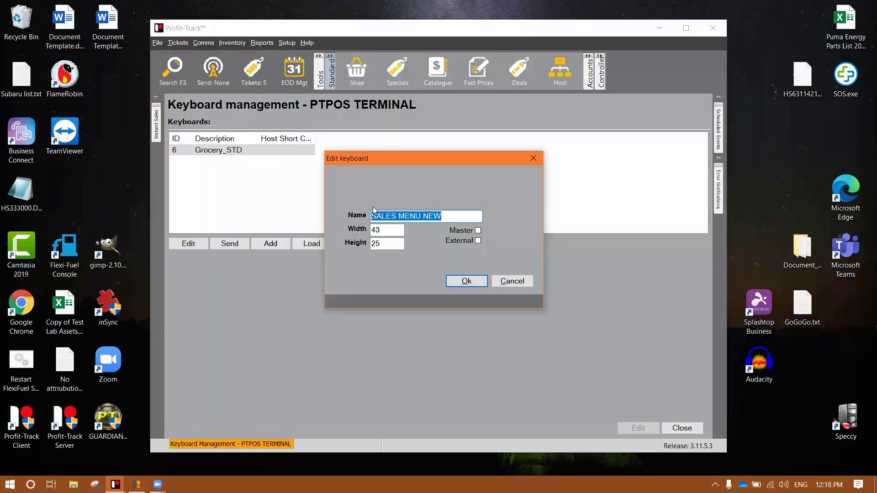
key("BackSpace")
type("ICECREAM NEW")
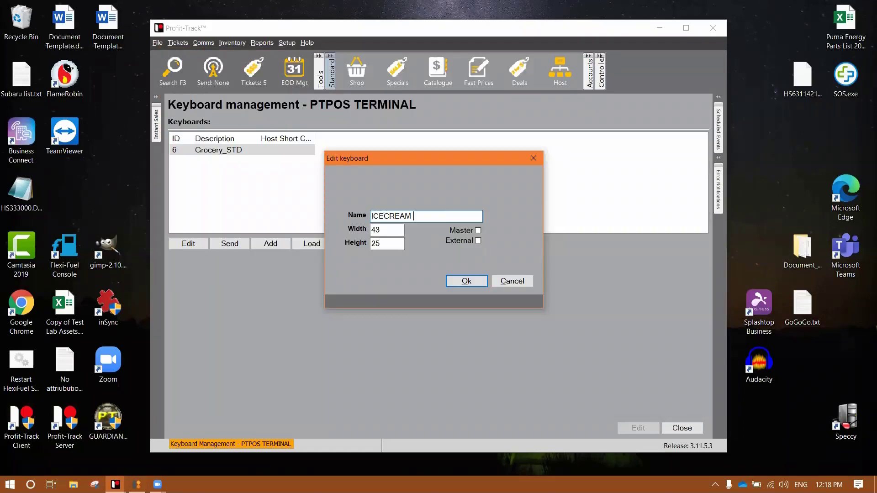
key("Return")
Set the Icecream key's link target to the ICECREAM NEW keyboard.
right_click(230, 133)
left_click(247, 138)
left_click(326, 144)
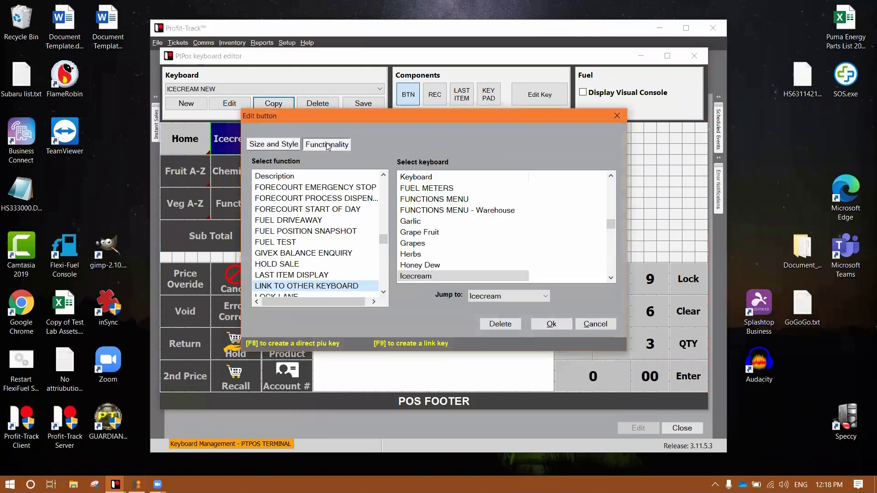
scroll(440, 272, "down", 1)
left_click(450, 254)
left_click(542, 325)
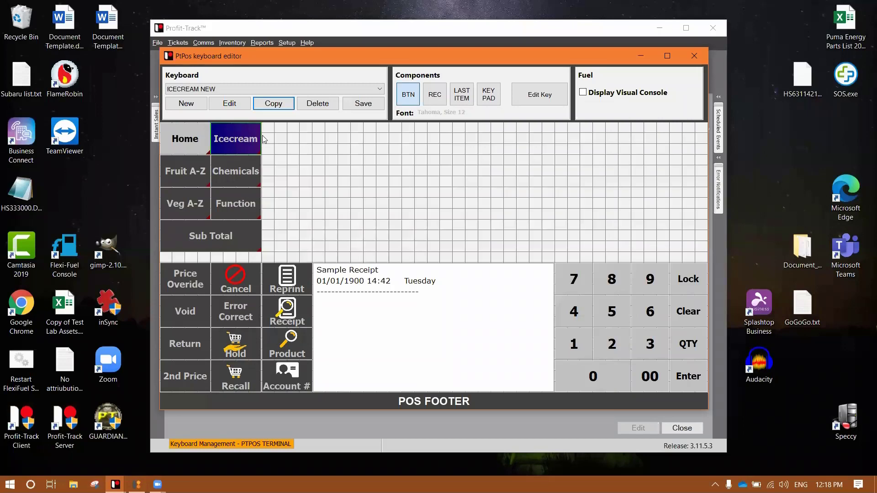
Check which keyboard the Home key links to in its button settings.
right_click(188, 141)
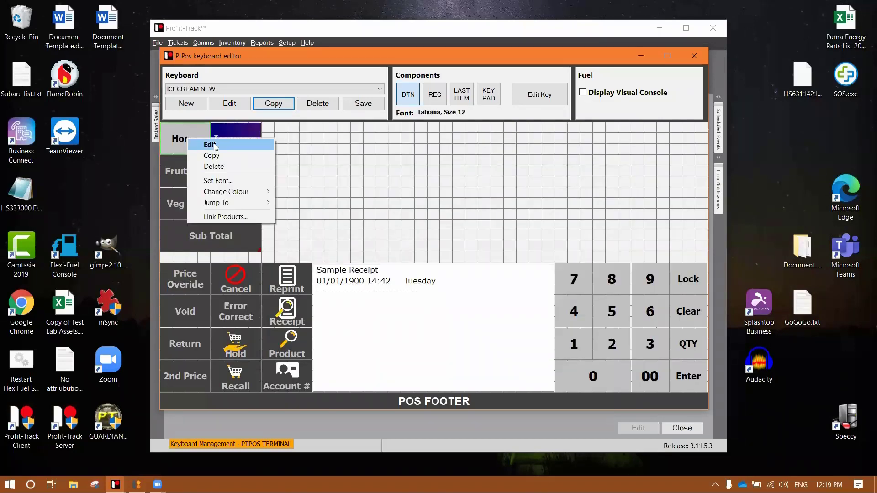
left_click(215, 145)
left_click(324, 145)
left_click(611, 279)
left_click(611, 279)
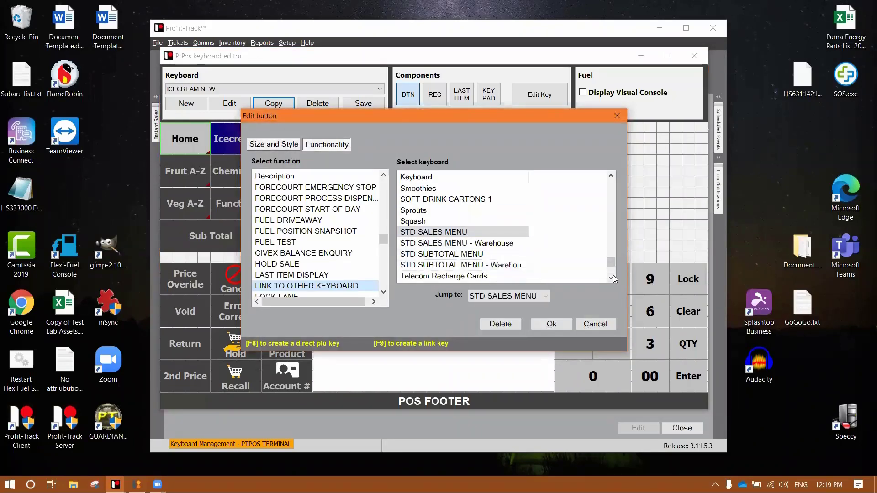
scroll(455, 215, "up", 1)
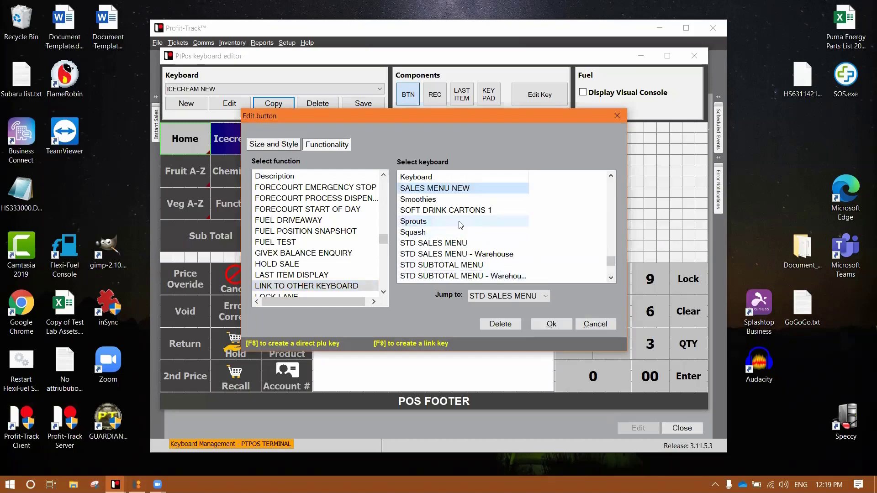
left_click(541, 327)
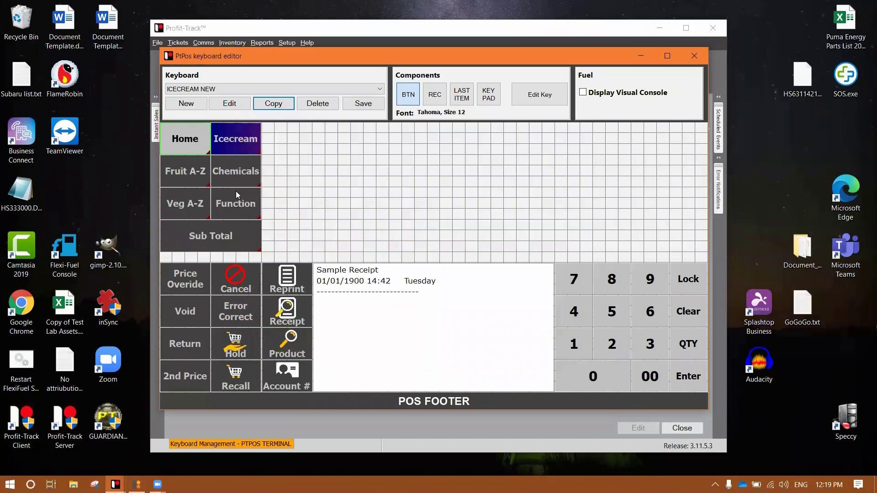
Follow the Home and Icecream key links, then return to the STD SALES MENU keyboard.
left_click(187, 142)
left_click(231, 140)
double_click(231, 140)
left_click(596, 323)
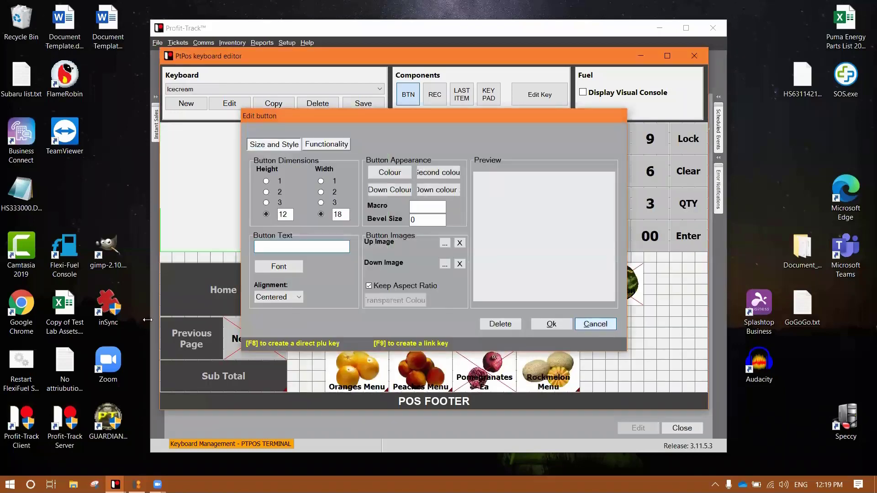
left_click(234, 300)
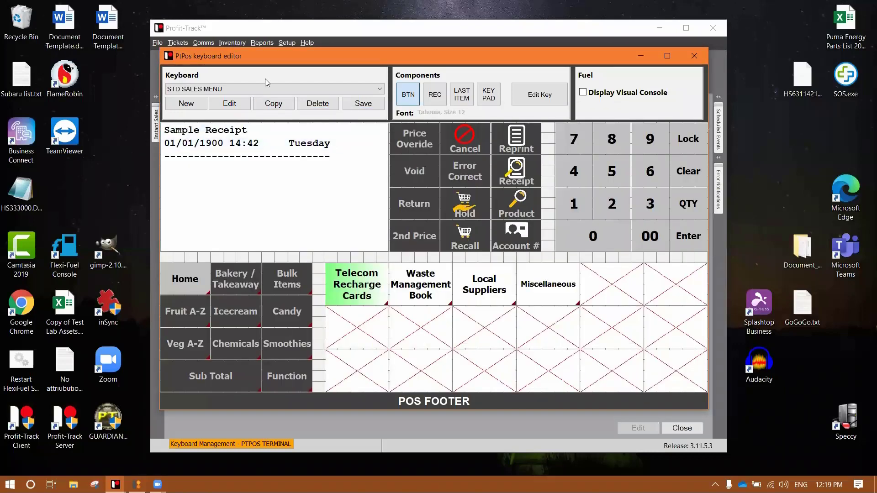
left_click(269, 89)
Load SALES MENU NEW, link its Icecream key to ICECREAM NEW, and test the link.
scroll(258, 130, "down", 1)
scroll(259, 129, "up", 5)
left_click(216, 99)
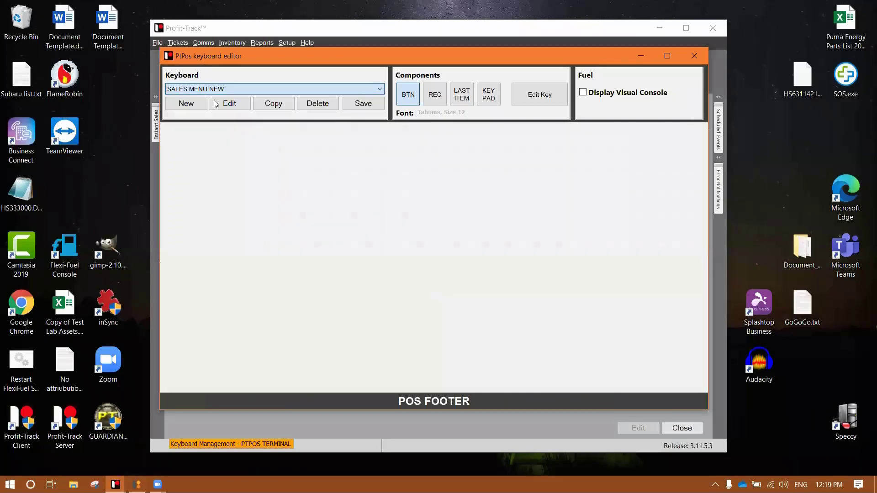
right_click(232, 137)
left_click(247, 150)
left_click(326, 144)
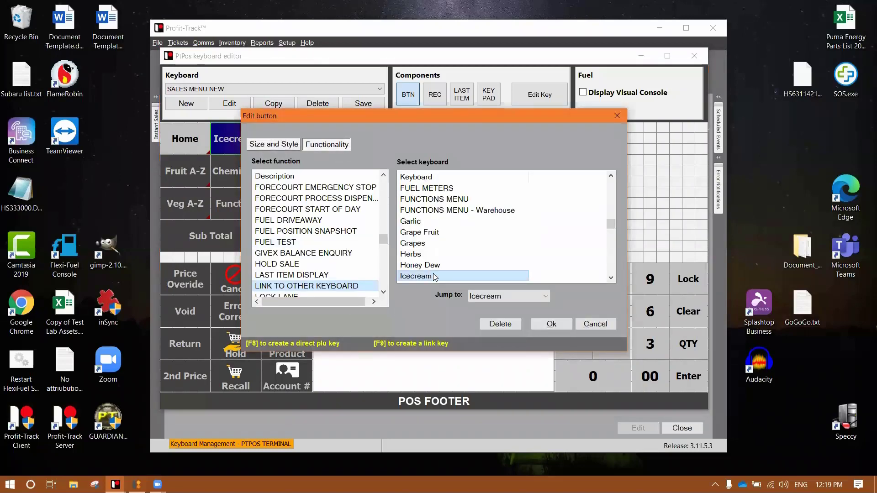
left_click(611, 278)
left_click(611, 278)
left_click(453, 265)
left_click(551, 324)
left_click(243, 138)
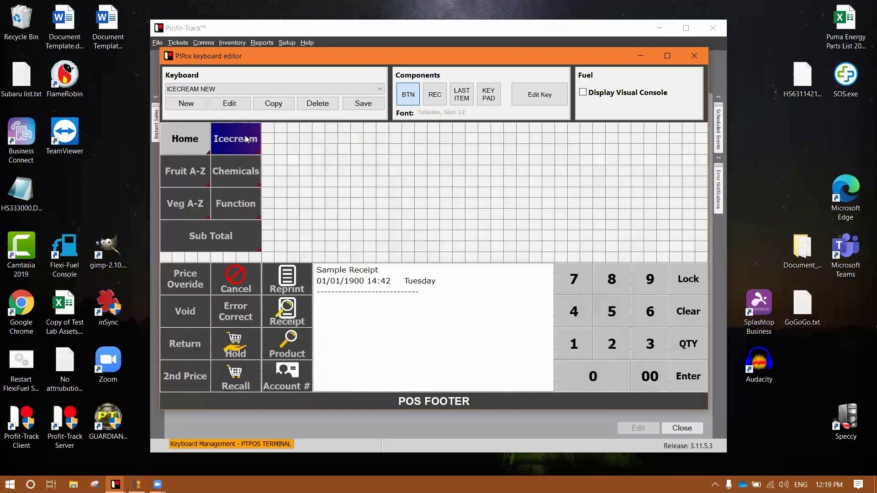
left_click(191, 143)
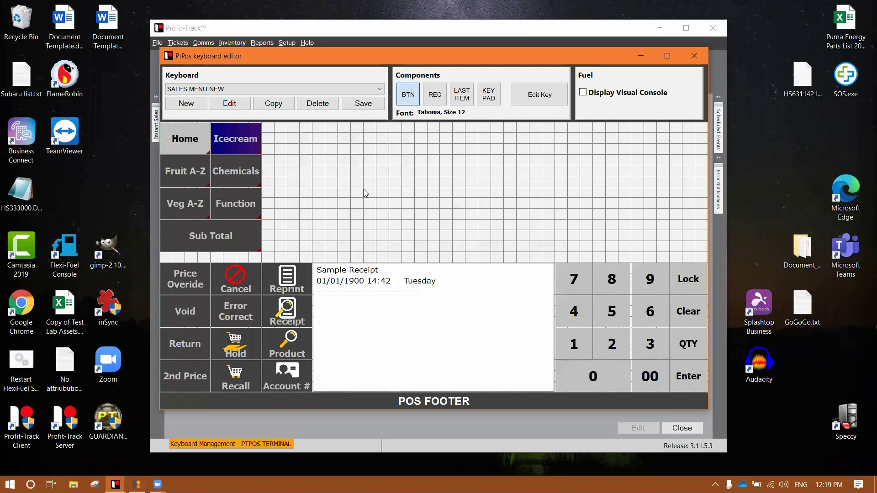
Add a Chicken key beside Icecream on SALES MENU NEW.
left_click_drag(288, 134, 322, 154)
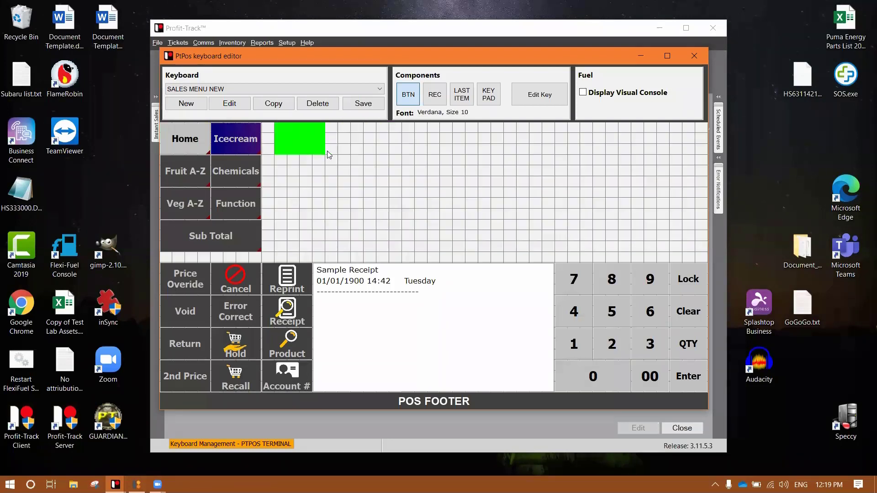
double_click(323, 151)
type("Chi")
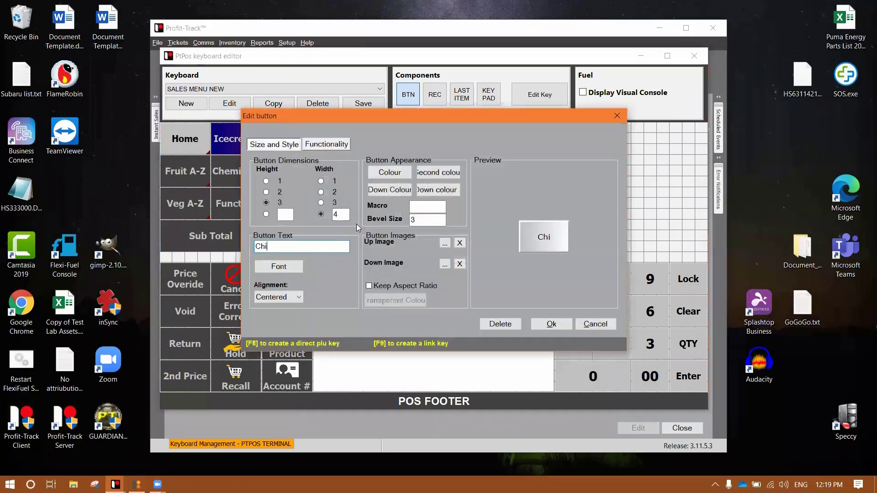
type("cken")
key("Return")
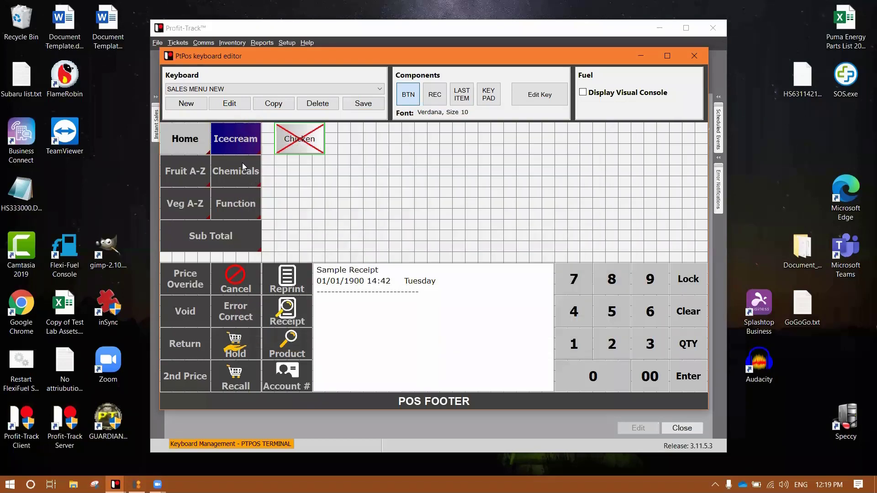
Add a Choc-Chip key to the ICECREAM NEW keyboard and reopen it via the Icecream key.
right_click(242, 140)
left_click(263, 205)
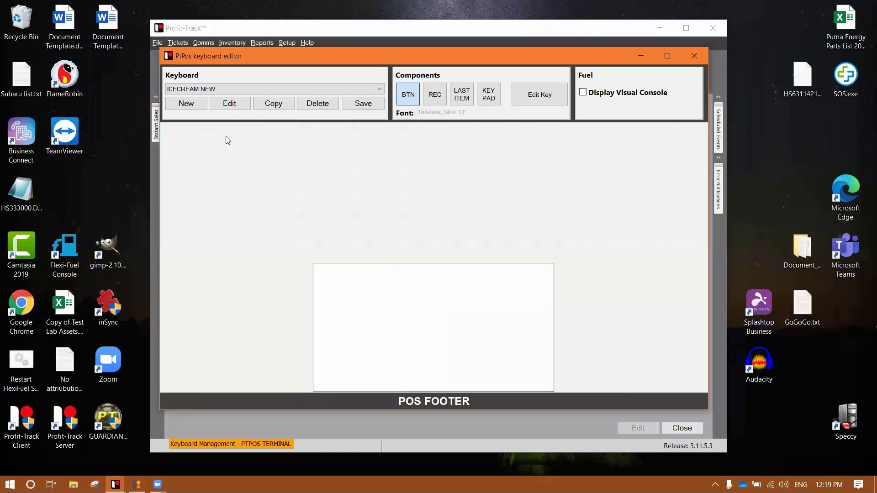
left_click(287, 133)
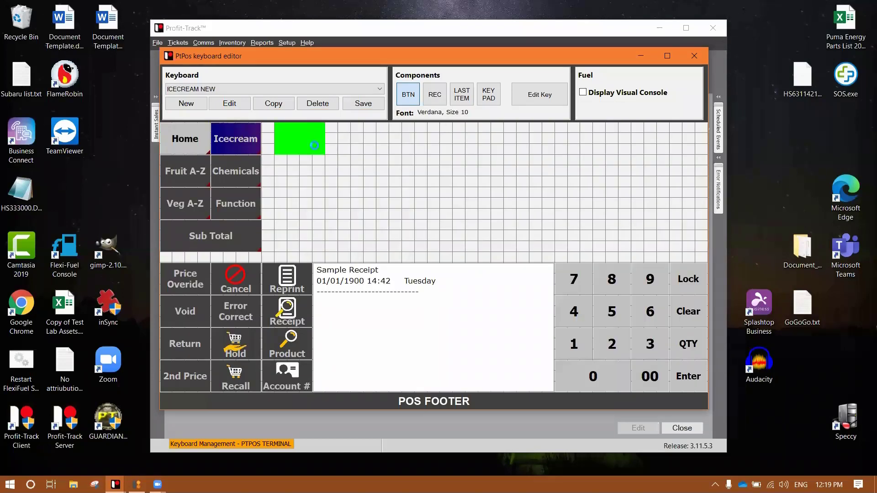
key("Return")
type("Choc-")
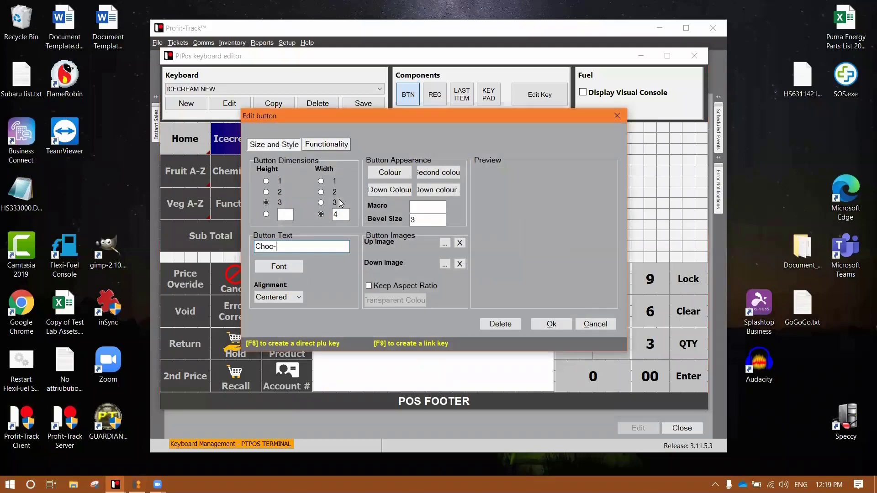
type("Chip")
key("Return")
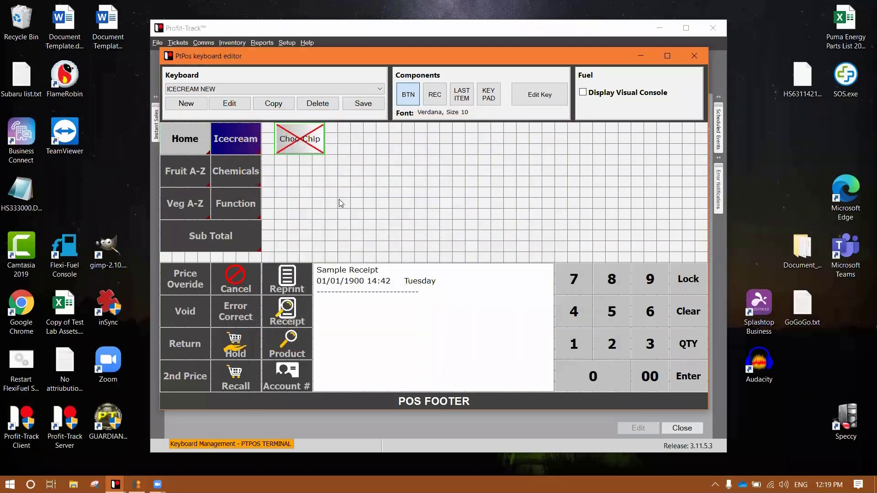
left_click(188, 143)
left_click(232, 141)
Recheck the keyboard link, save ICECREAM NEW, and close the keyboard editor.
left_click(187, 145)
left_click(187, 146)
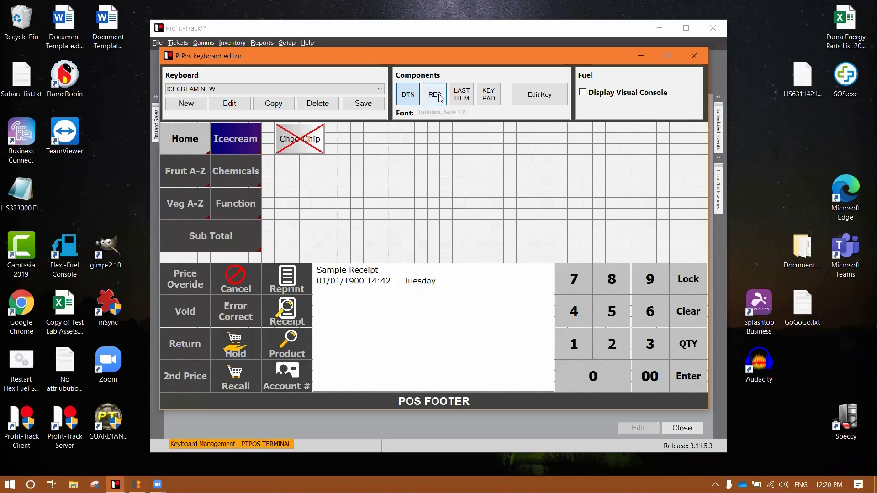
left_click(371, 105)
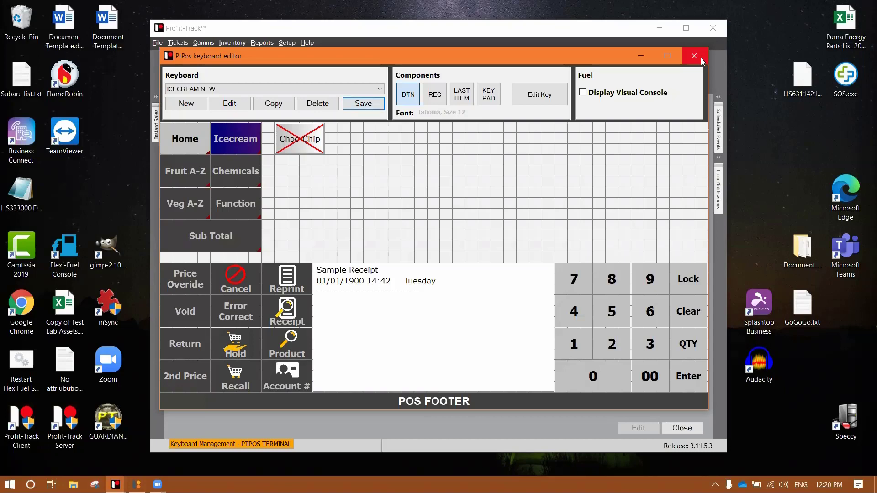
left_click(700, 58)
Open Register setup and confirm Grocery_STD is the group's only available keyboard.
left_click(691, 427)
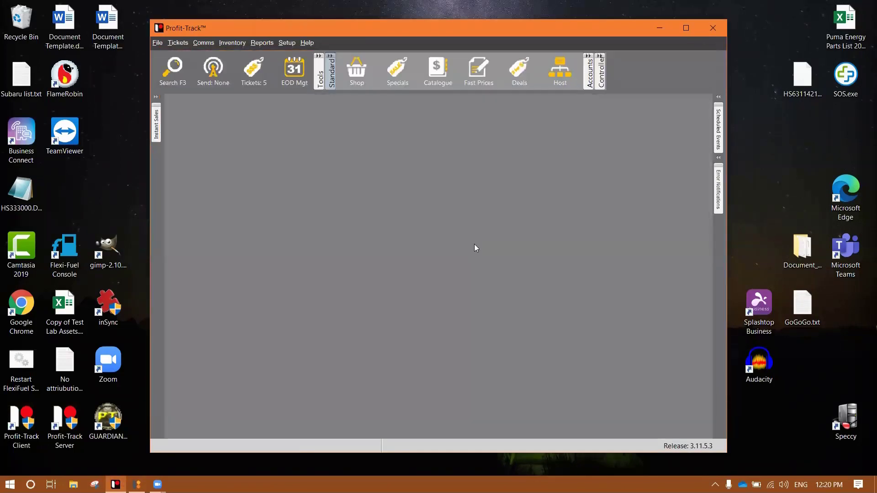
left_click(287, 42)
mouse_move(328, 76)
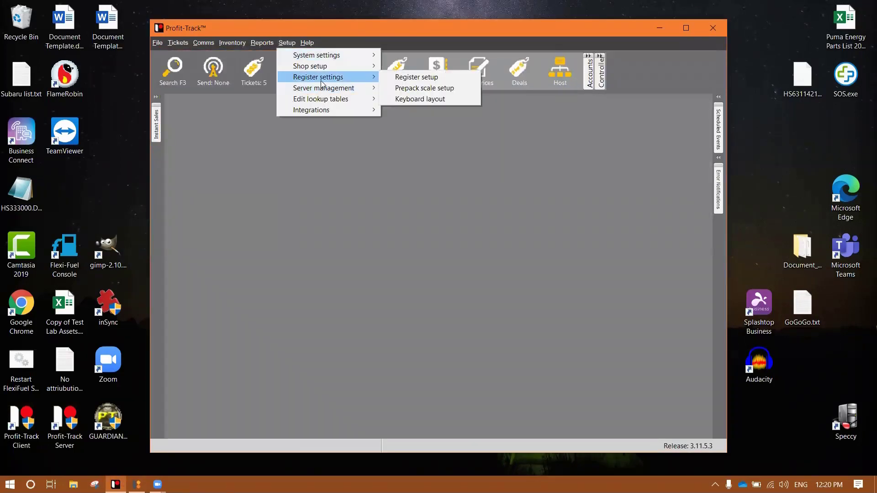
left_click(422, 79)
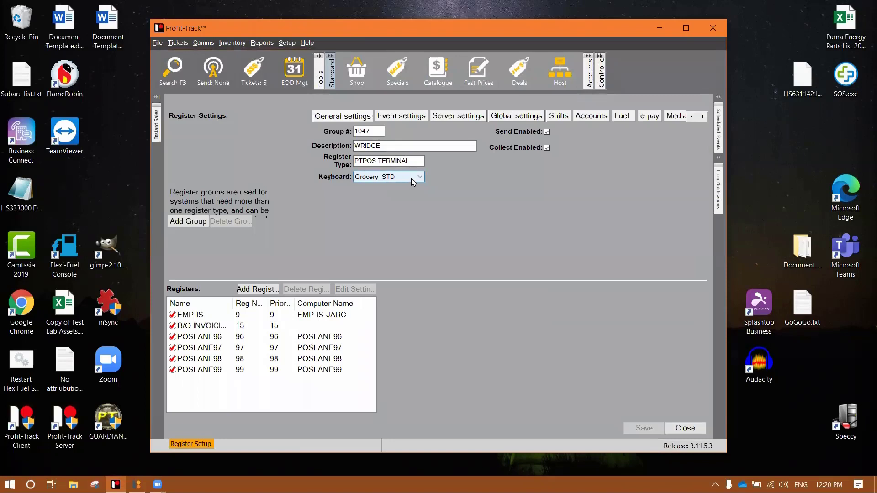
left_click(412, 177)
left_click(412, 176)
key("Escape")
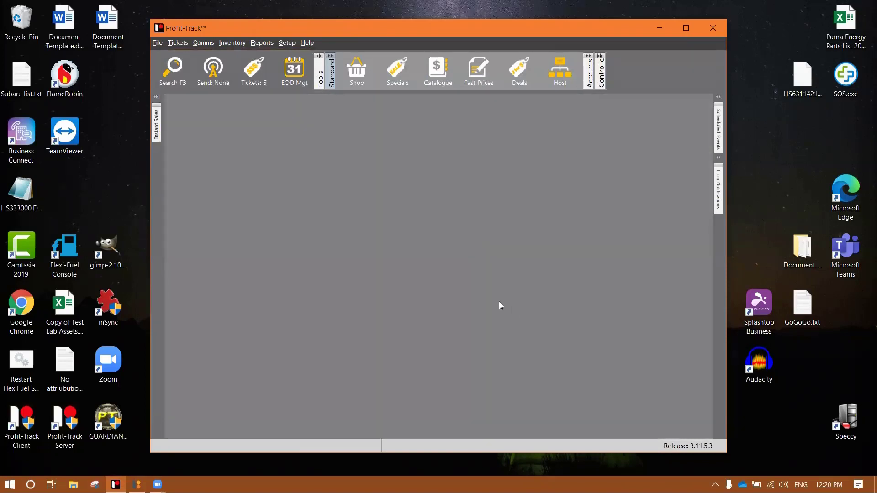
Look through the terminal's keyboard management twice, then reopen Register setup.
left_click(287, 43)
mouse_move(309, 83)
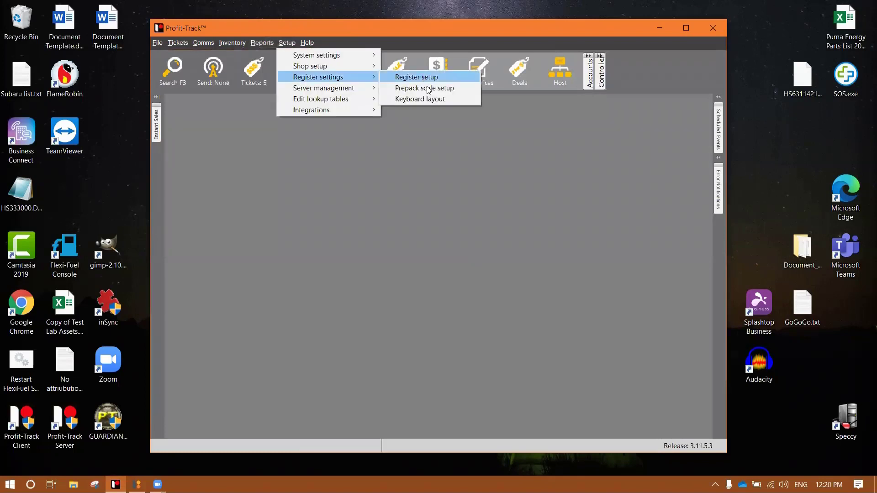
left_click(434, 98)
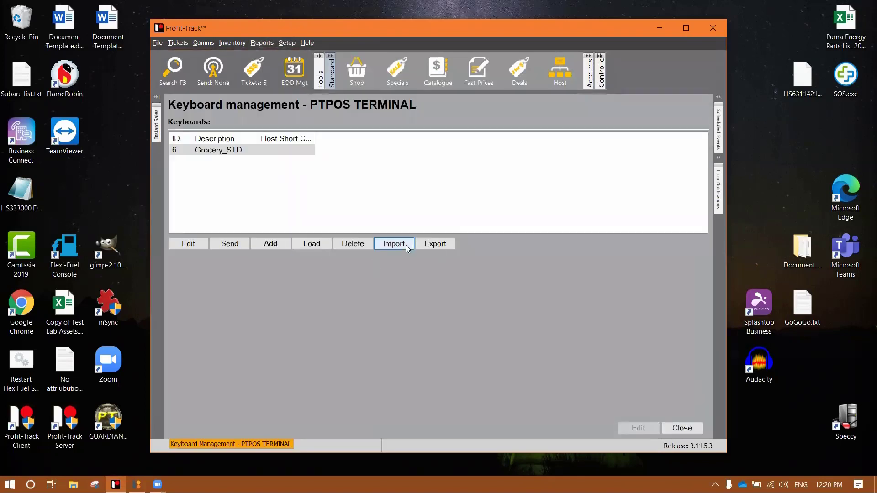
key("Escape")
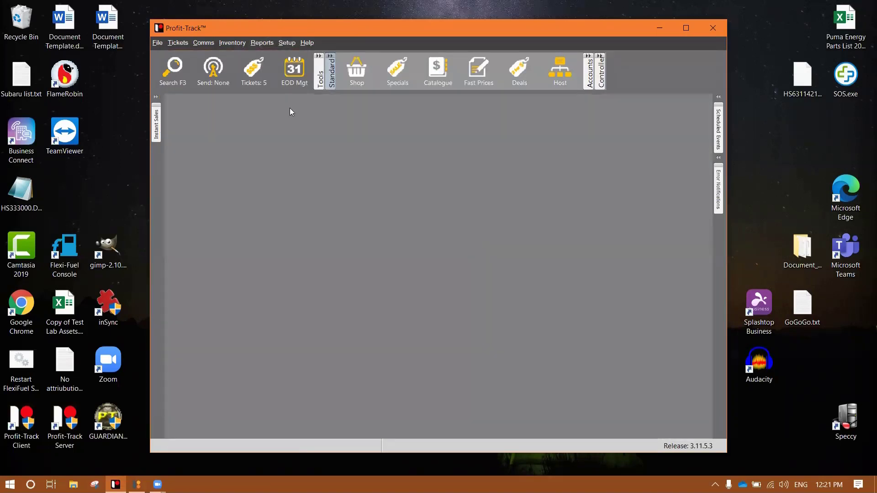
left_click(286, 43)
mouse_move(319, 80)
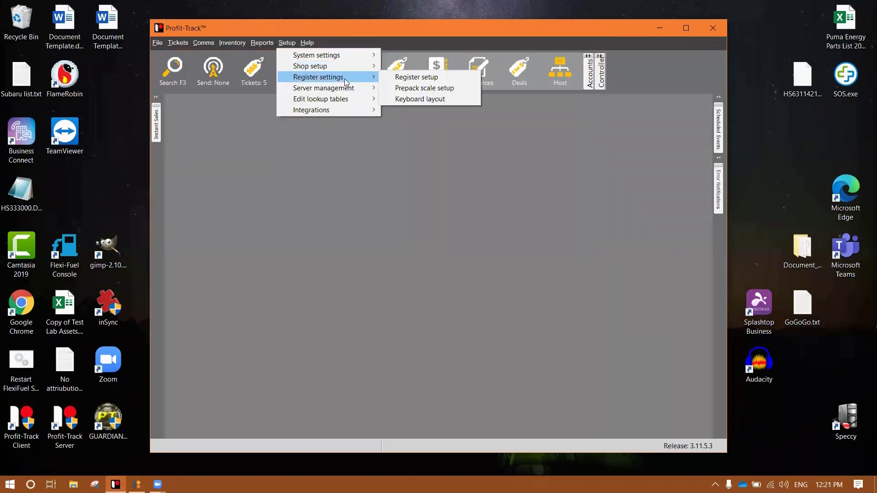
left_click(446, 99)
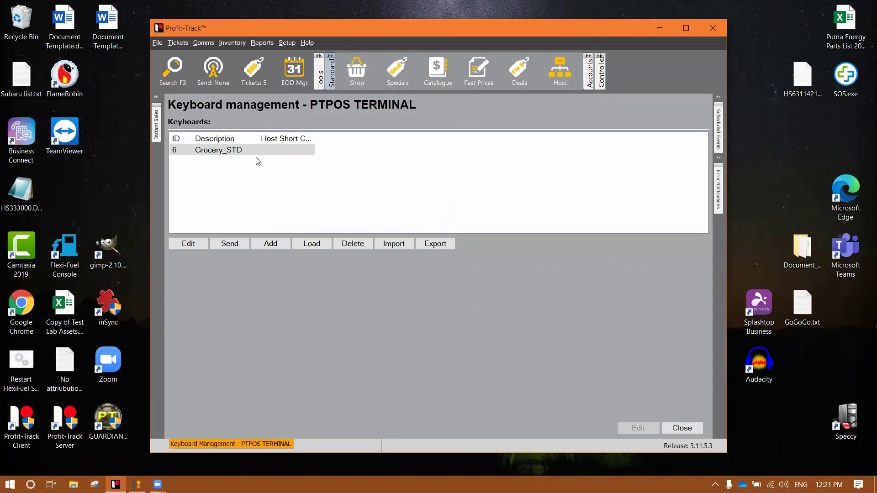
key("Escape")
left_click(288, 42)
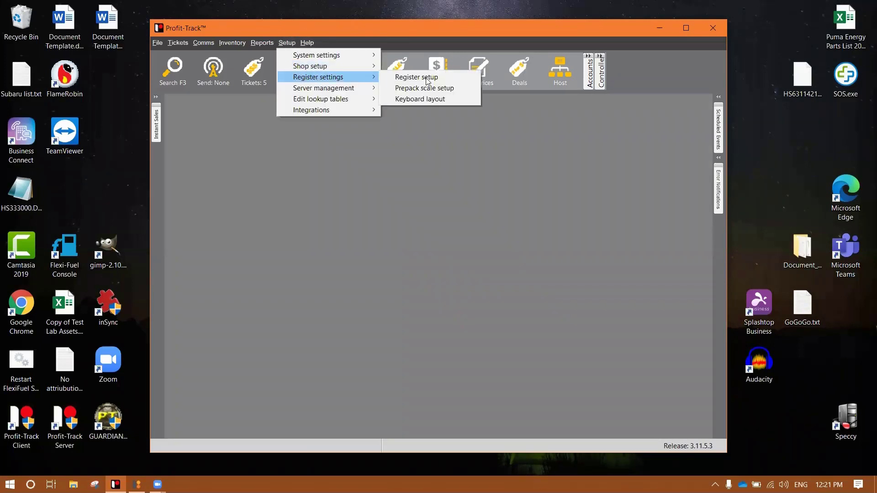
left_click(446, 99)
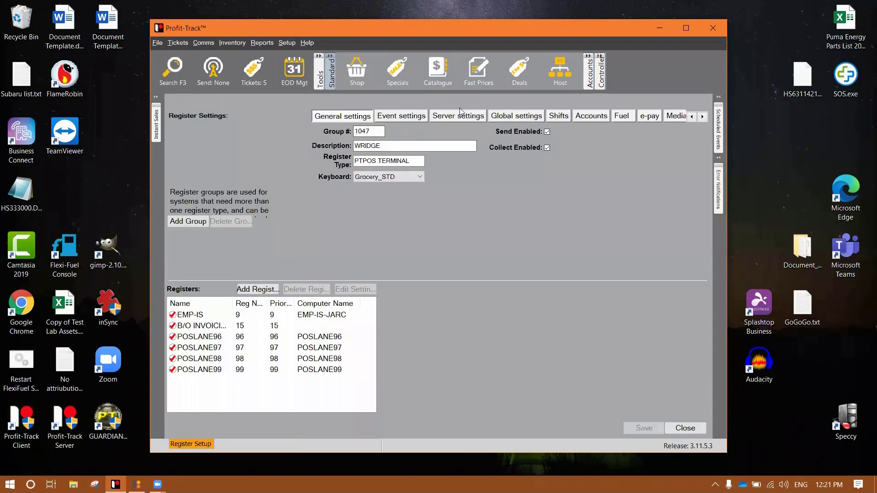
Review the group's keyboard list and open the POSLANE98 register configuration.
left_click(370, 176)
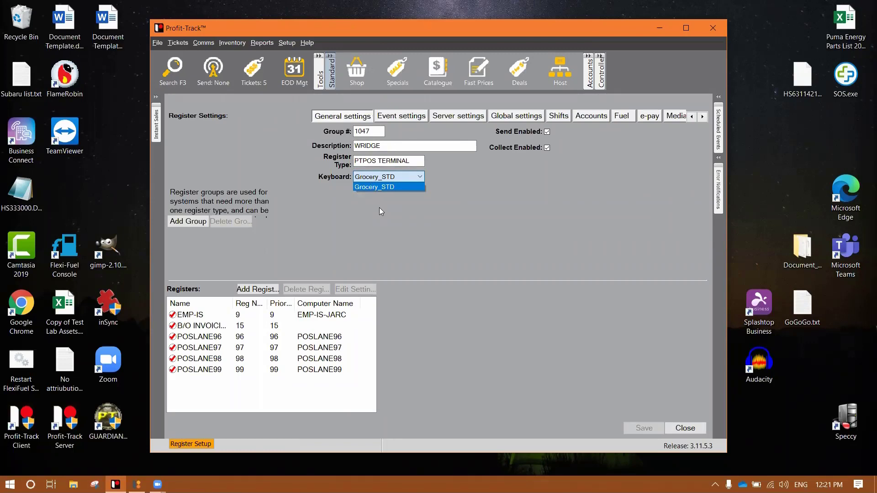
left_click(379, 208)
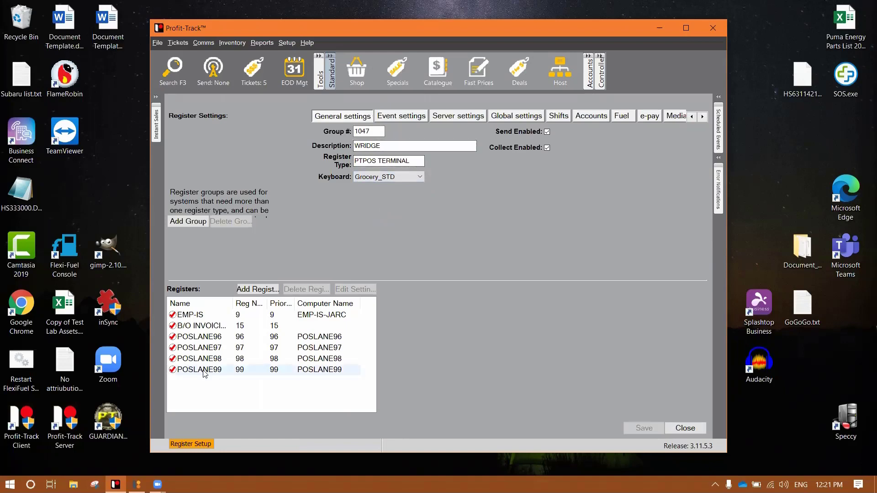
left_click(315, 360)
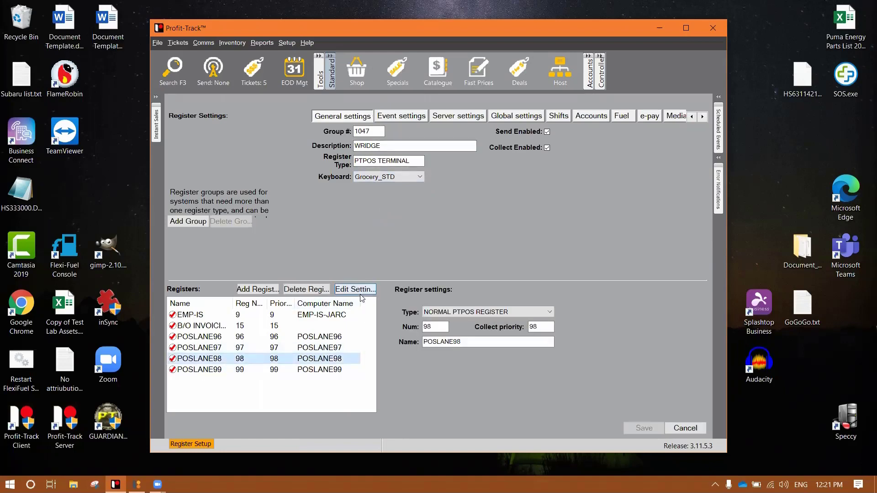
left_click(356, 289)
Leave STD SALES MENU as POSLANE98's main keyboard and cancel out of both screens.
left_click(452, 208)
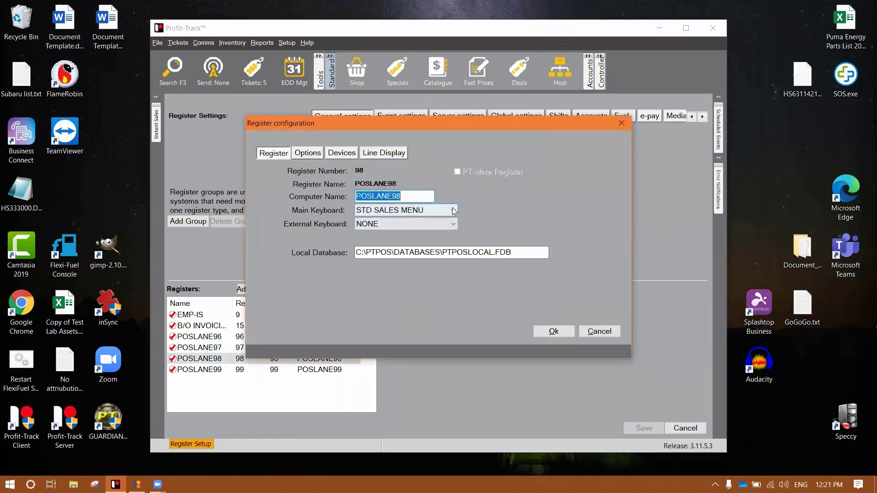
left_click(535, 207)
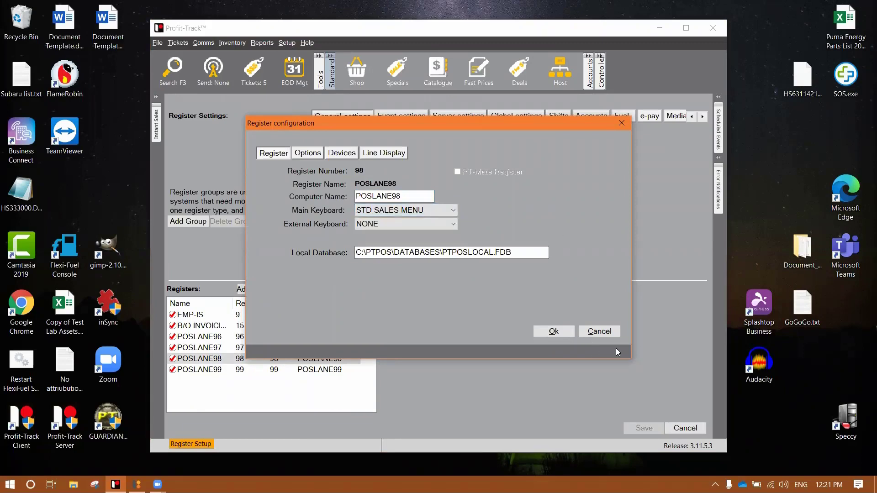
left_click(612, 334)
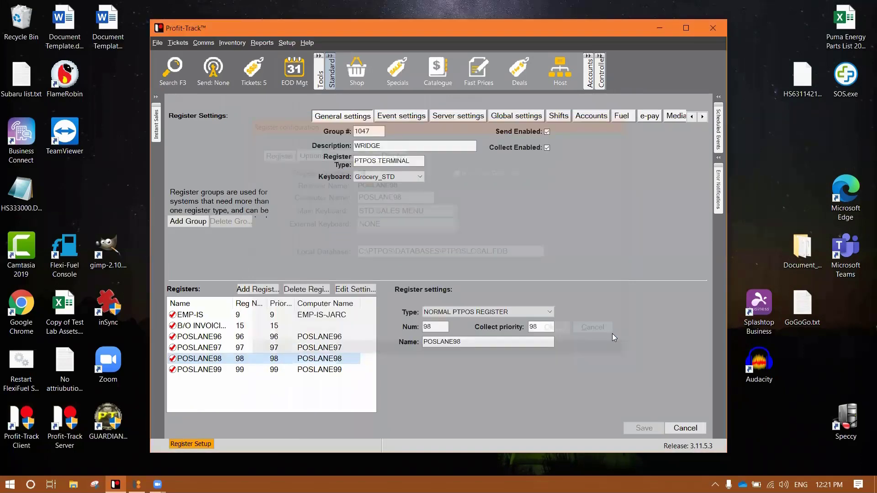
left_click(685, 428)
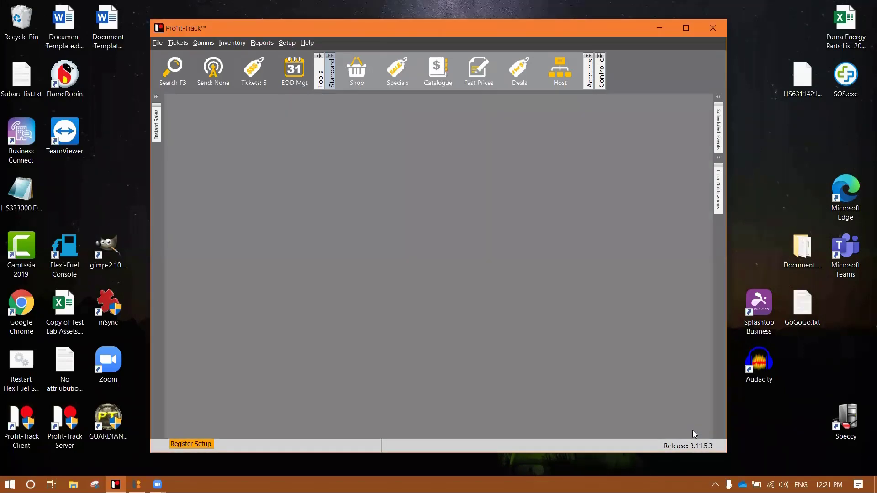
Open the keyboard row from Register settings > Keyboard layout and switch the editor to SALES MENU NEW.
left_click(286, 42)
mouse_move(333, 77)
left_click(437, 100)
double_click(207, 153)
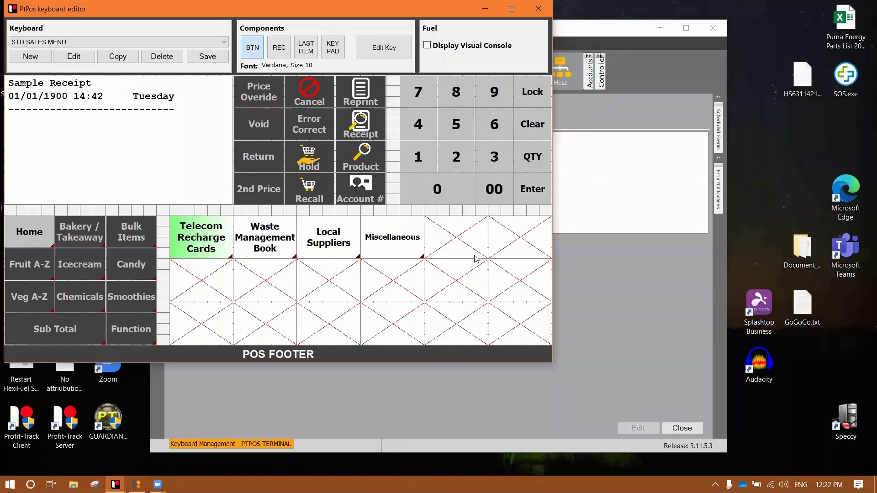
left_click(136, 42)
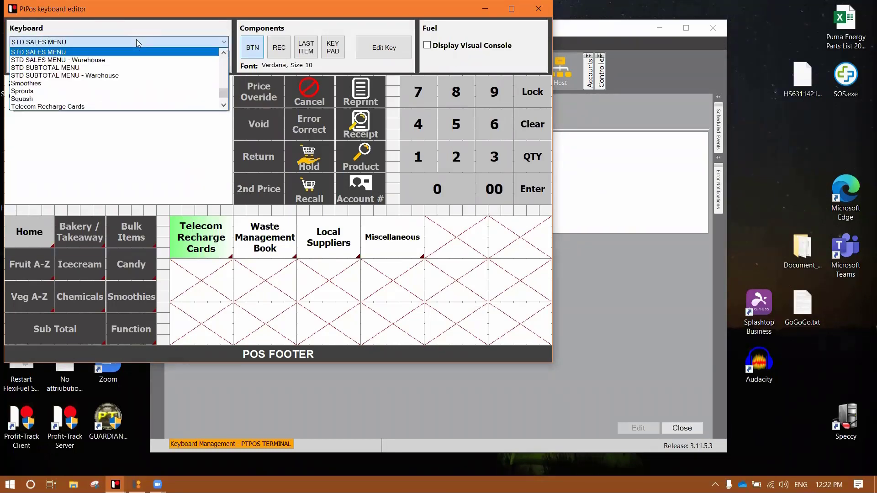
key("Up")
key("Up")
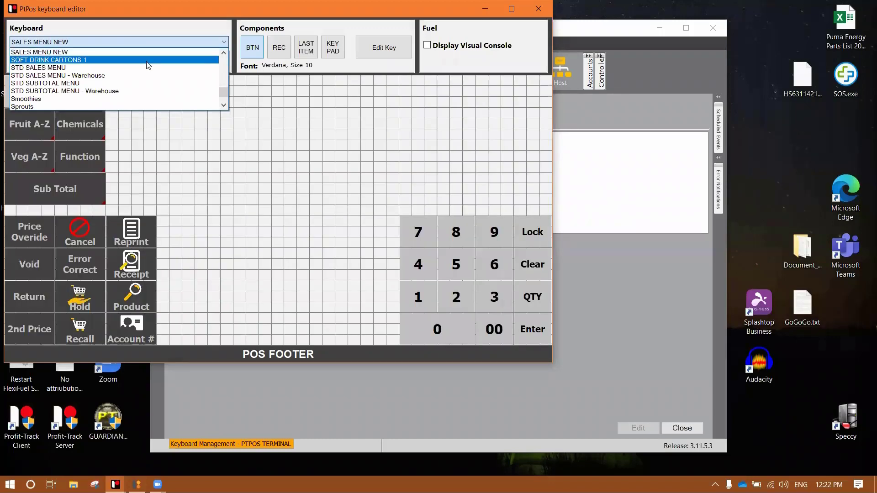
left_click(150, 52)
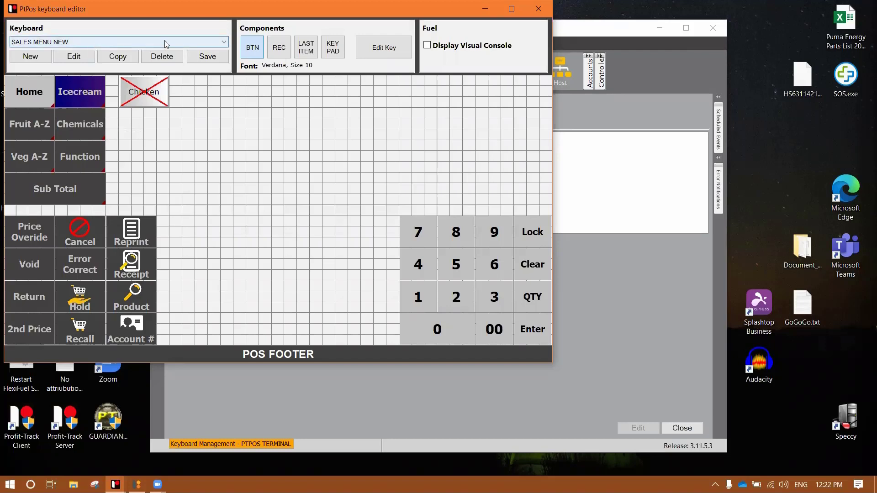
Mark the SALES MENU NEW keyboard as a master keyboard and save it.
left_click(90, 56)
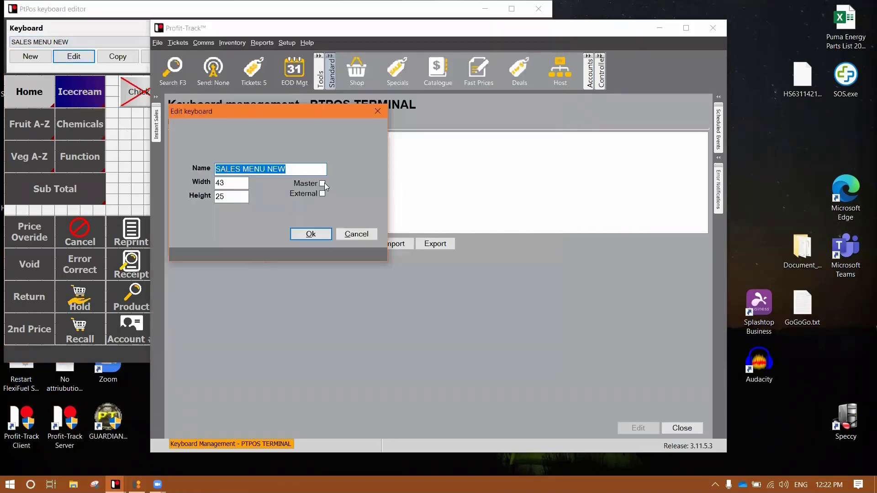
left_click(324, 183)
left_click(314, 234)
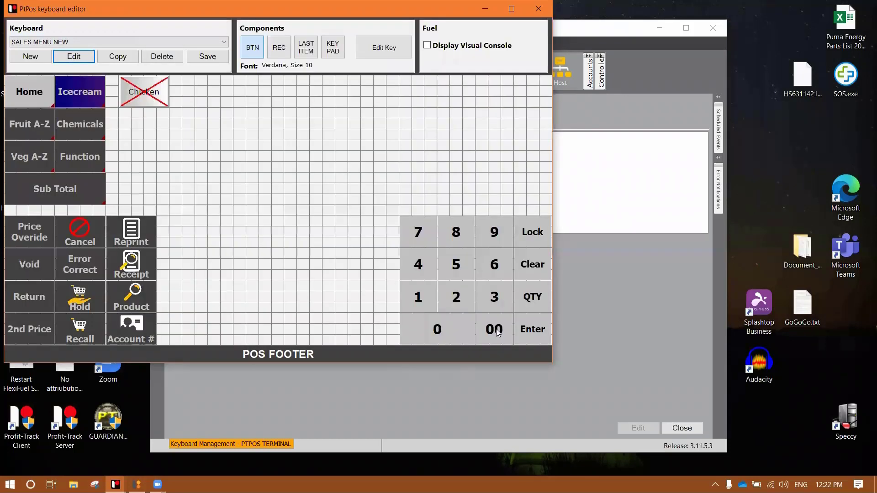
left_click(207, 56)
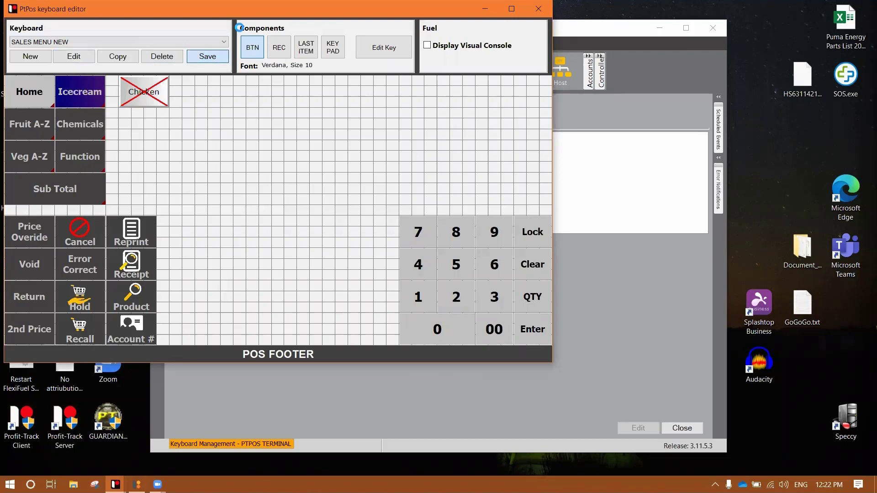
Close the keyboard editor and send only the pending keyboard layouts to the register group.
right_click(259, 14)
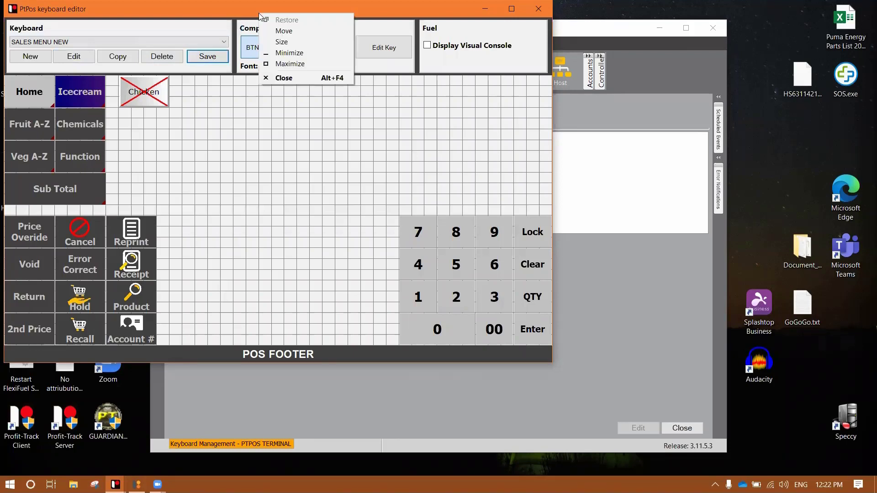
left_click(292, 78)
left_click(237, 244)
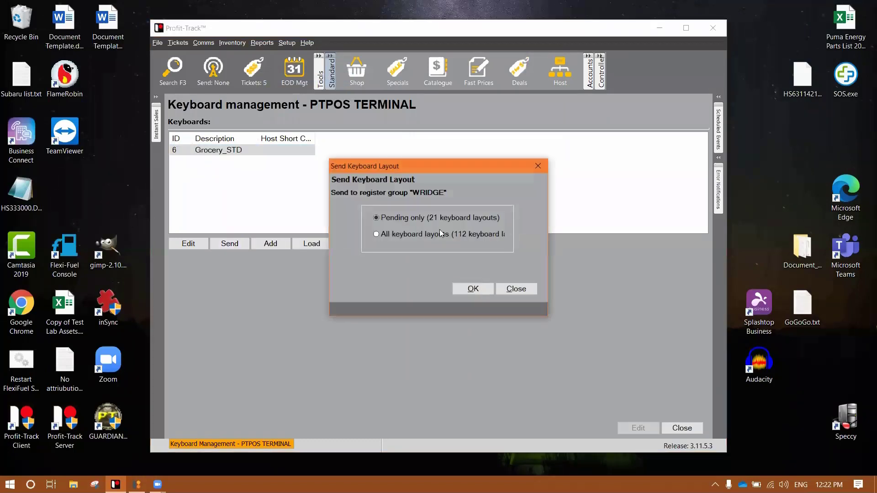
left_click(475, 290)
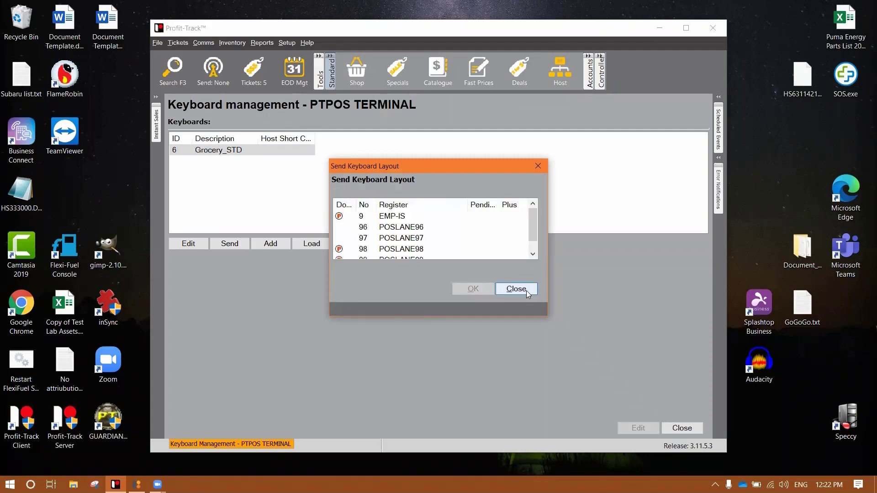
left_click(526, 289)
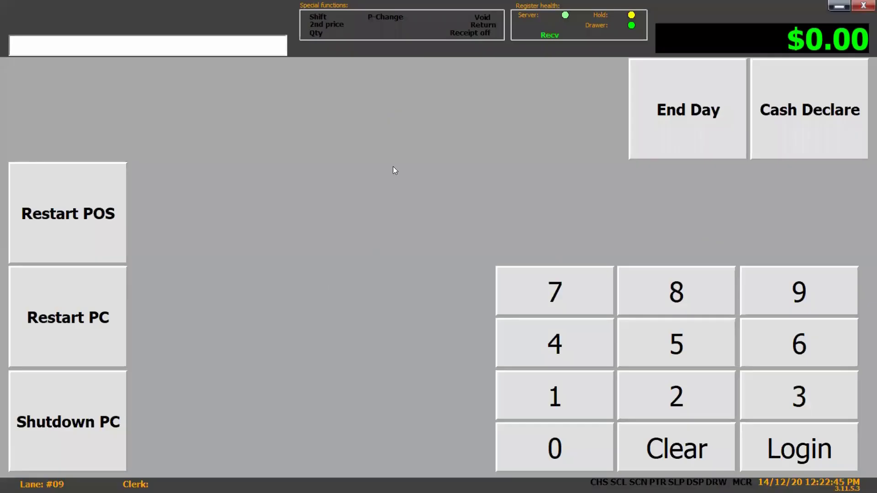
Log in on the POS with the clerk number, view the sales keyboard, then close the POS.
type("004")
key("Return")
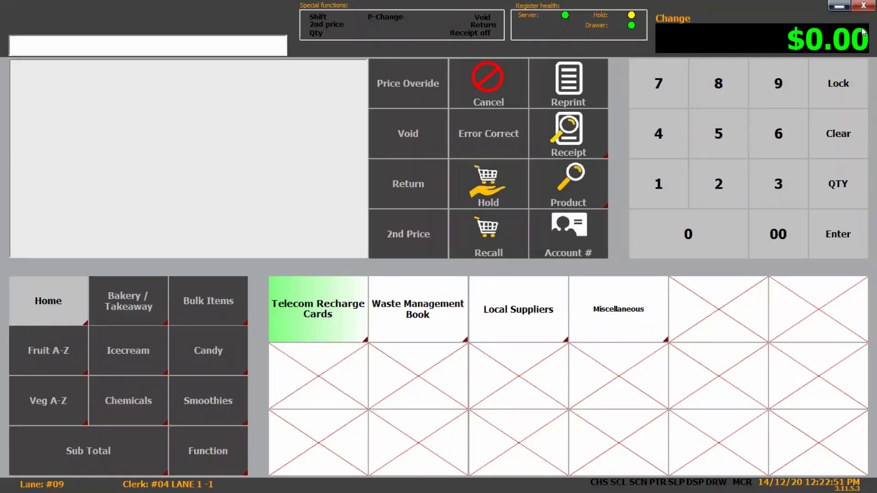
left_click(864, 6)
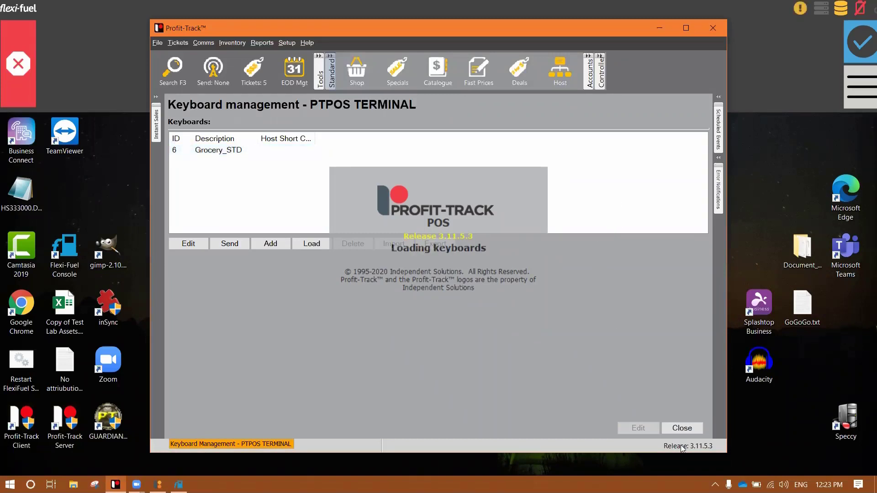
Set register EMP-IS's Main Keyboard to SALES MENU NEW in Register settings.
left_click(684, 432)
left_click(286, 42)
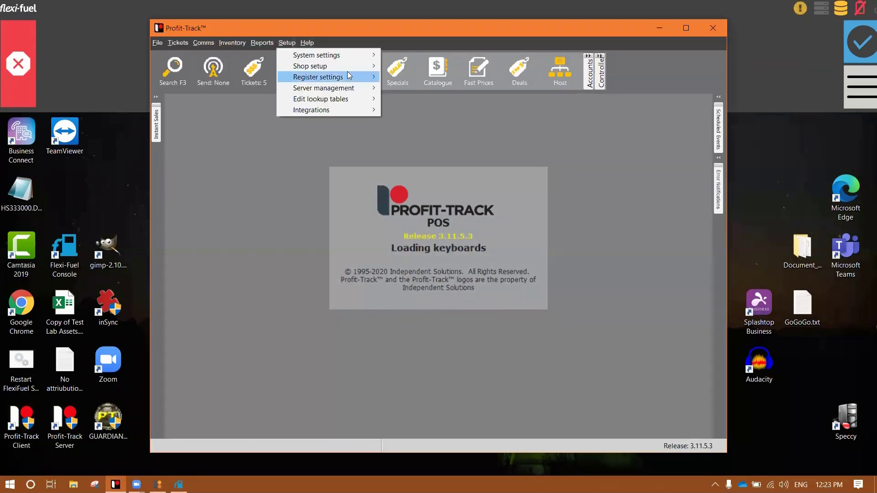
mouse_move(320, 76)
left_click(411, 98)
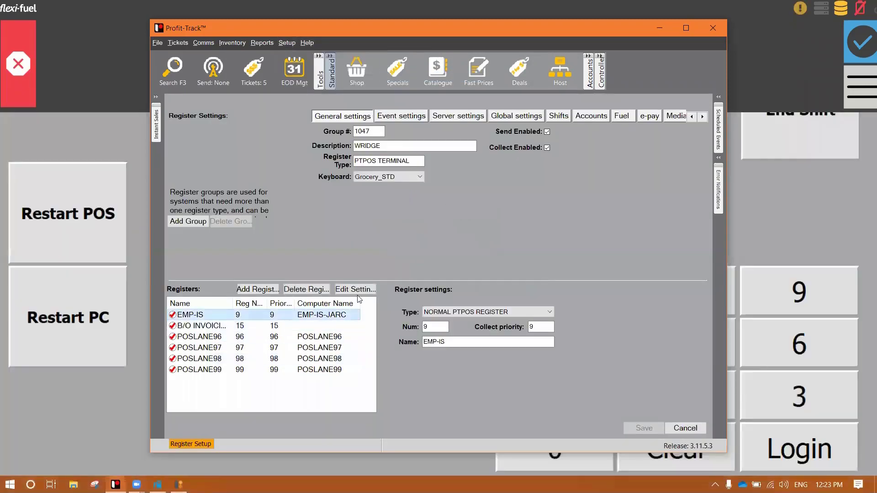
left_click(356, 291)
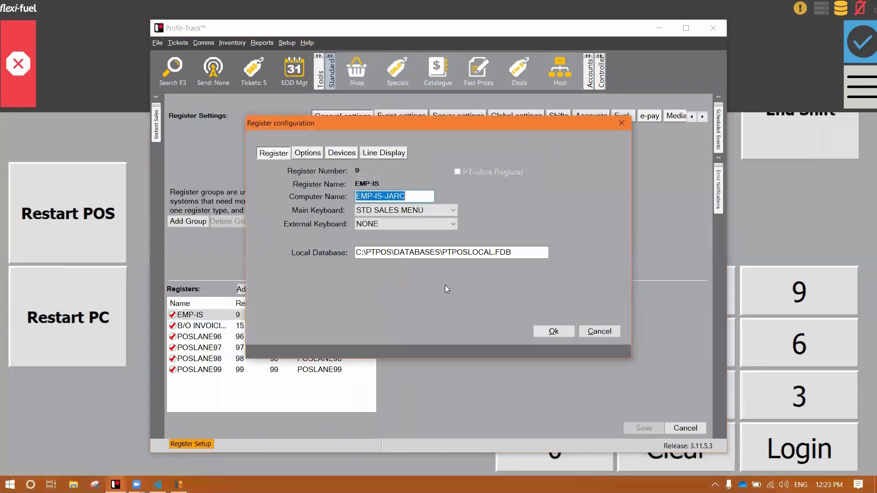
left_click(441, 211)
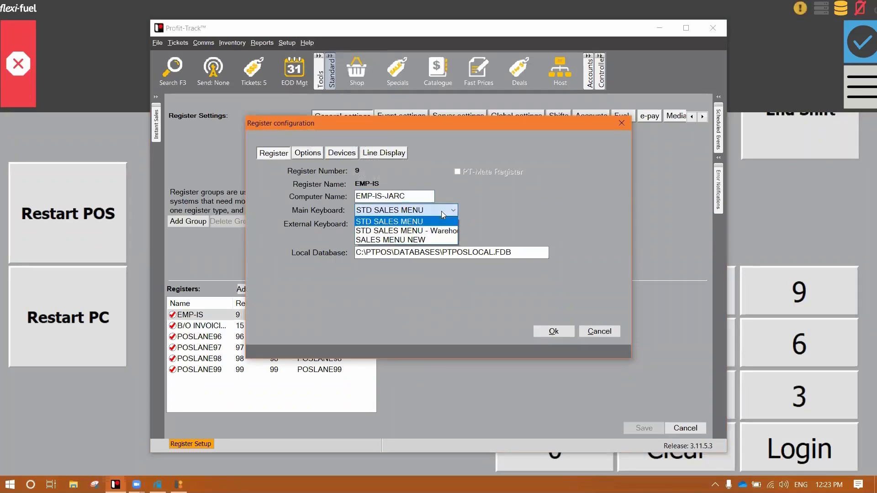
left_click(426, 241)
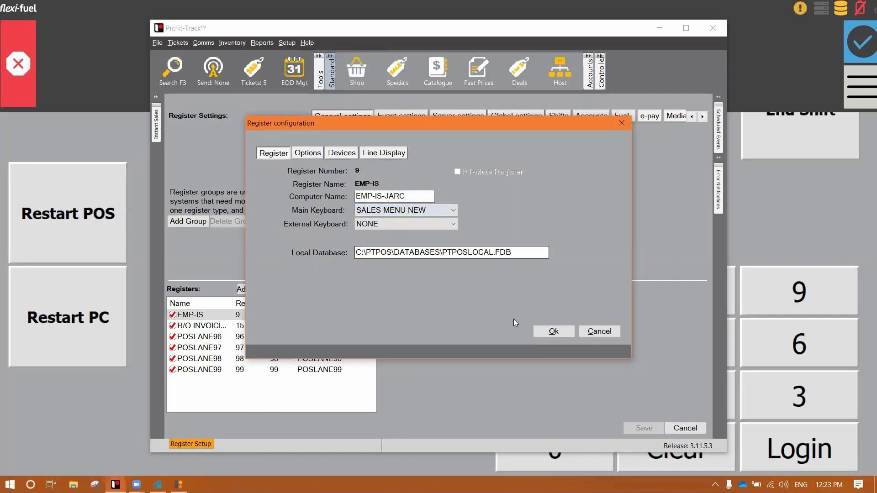
left_click(553, 331)
Save the register settings and send them to the registers now.
left_click(644, 427)
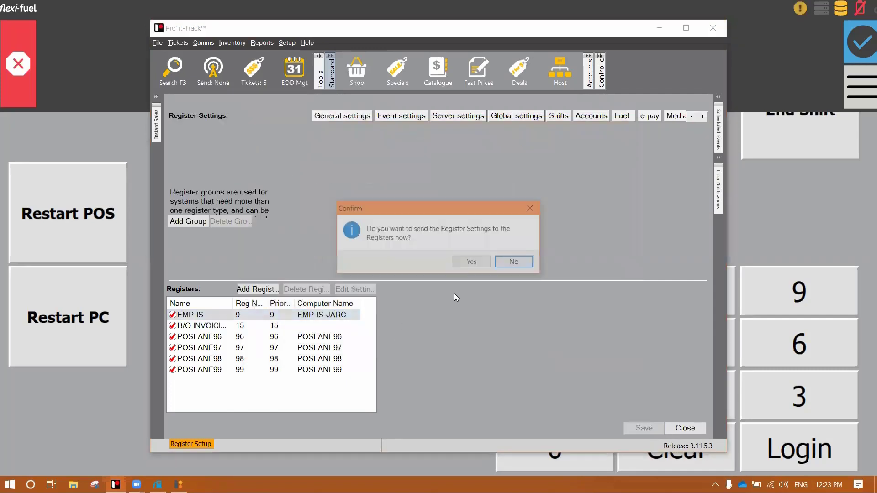
left_click(473, 263)
left_click(485, 291)
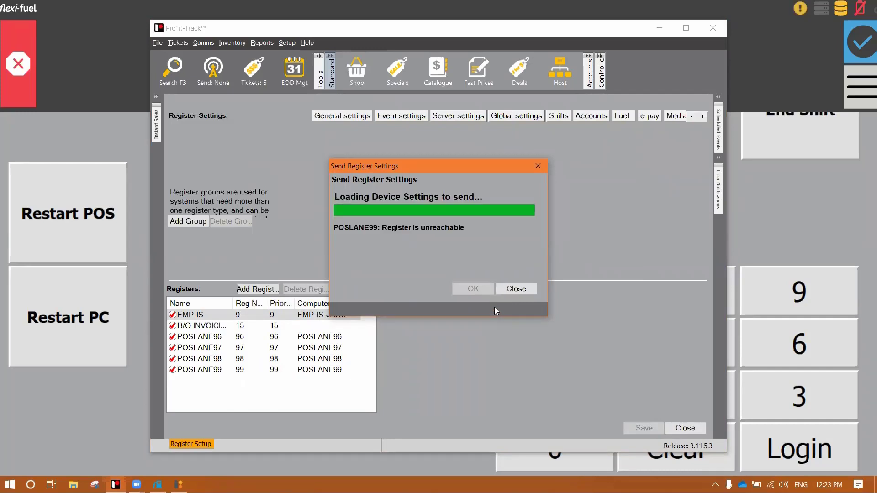
Close the Flexi-Fuel window from its taskbar menu.
left_click(817, 202)
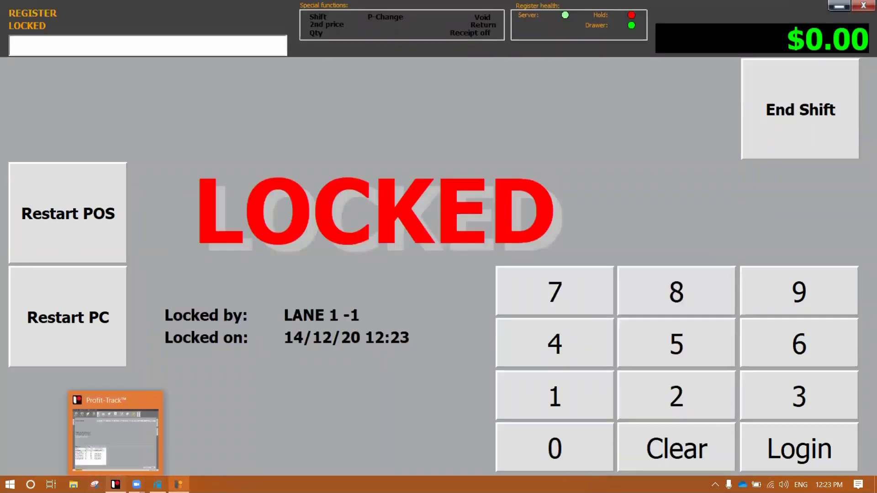
left_click(116, 484)
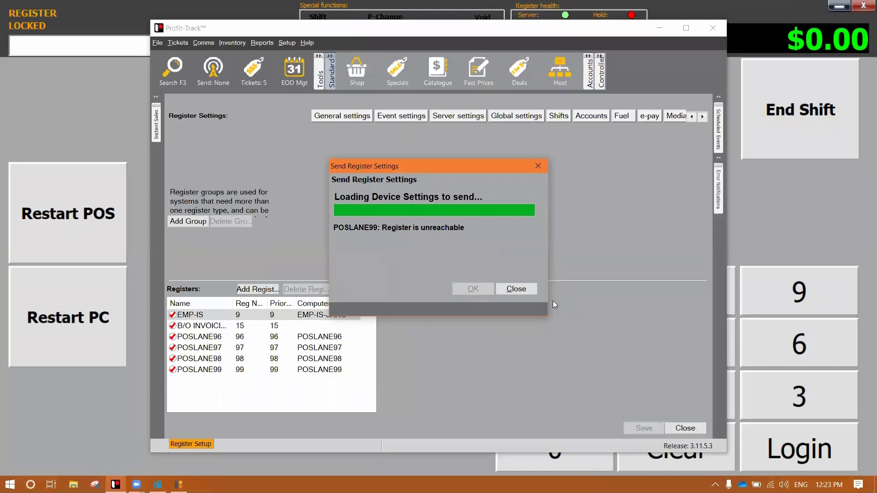
left_click(760, 207)
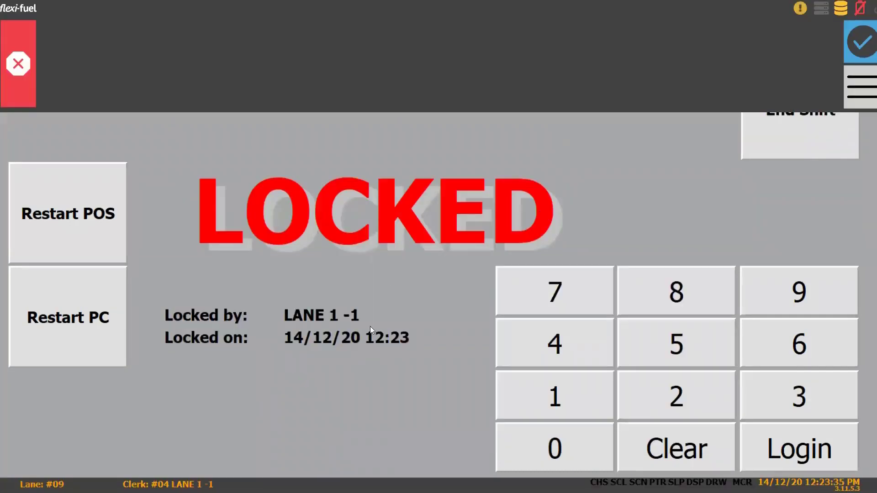
left_click(11, 484)
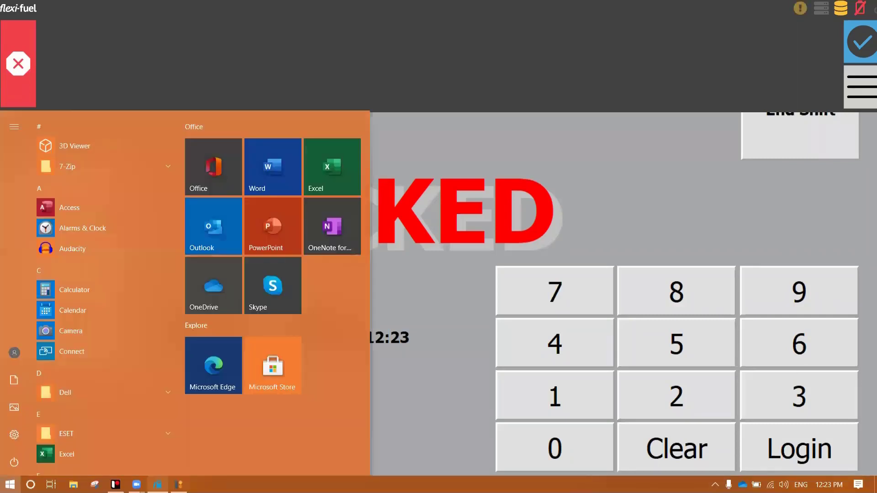
right_click(158, 484)
left_click(167, 464)
left_click(432, 264)
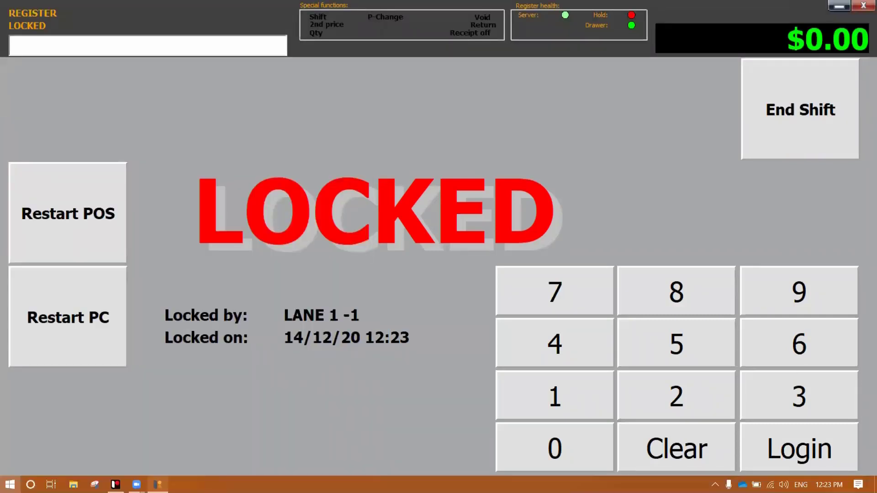
Enter the clerk PIN on the LOCKED screen to unlock the register.
key("super")
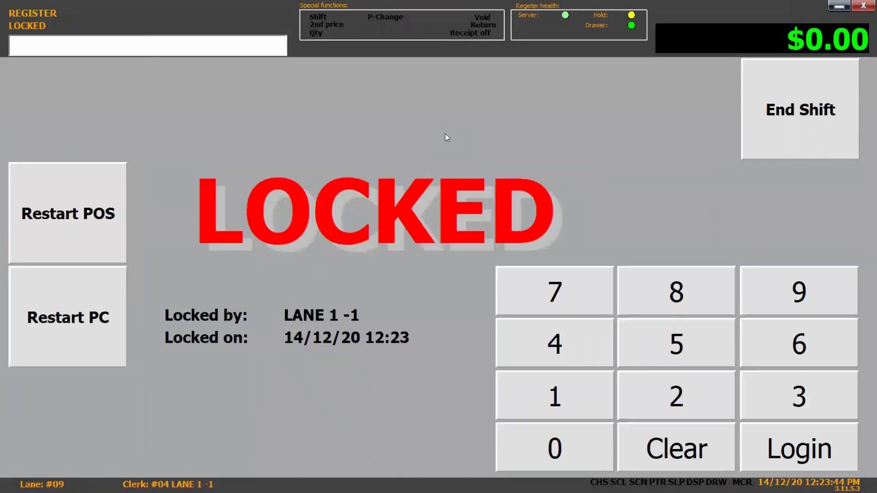
type("####")
key("Return")
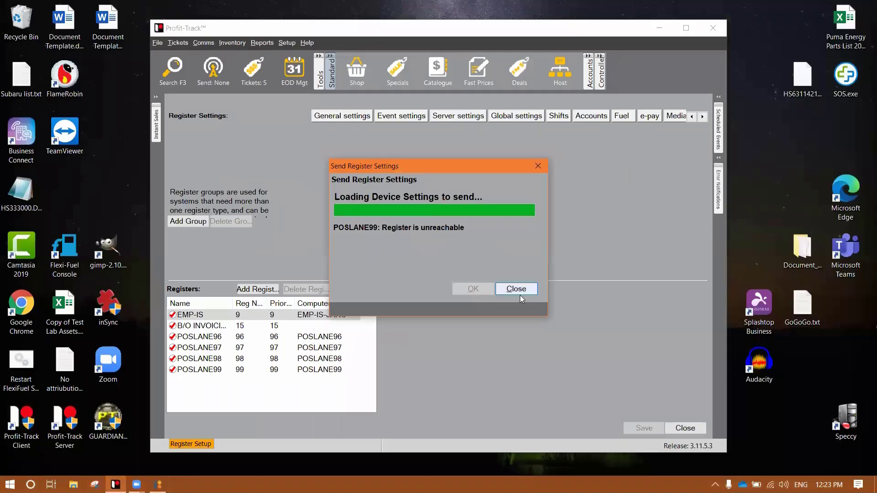
Close the register setup screens and open Grocery_STD in the keyboard editor.
left_click(518, 290)
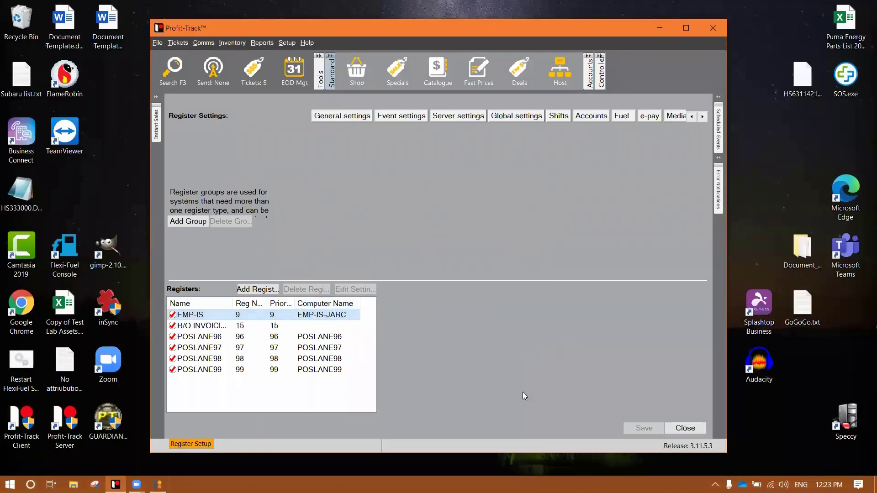
left_click(692, 432)
left_click(286, 43)
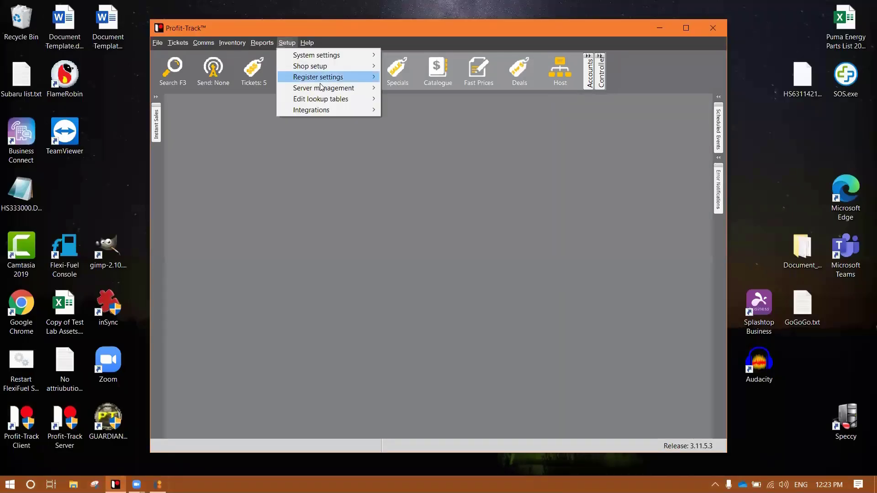
mouse_move(338, 77)
left_click(434, 98)
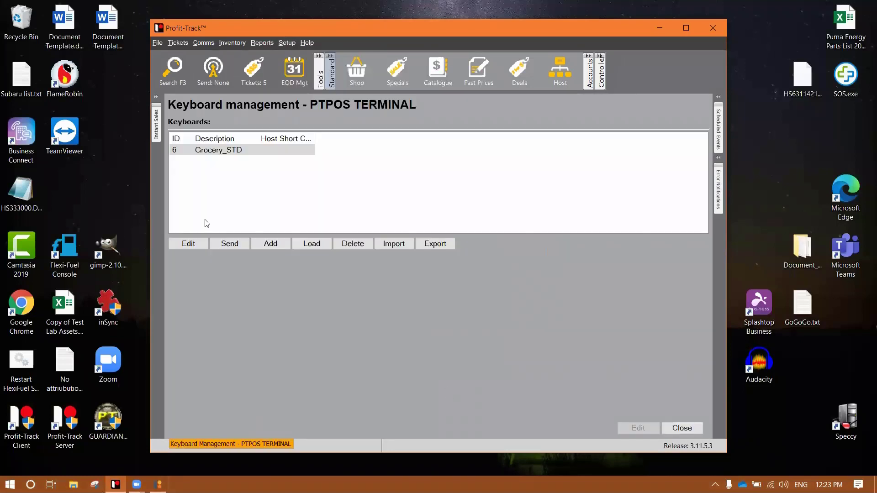
double_click(218, 151)
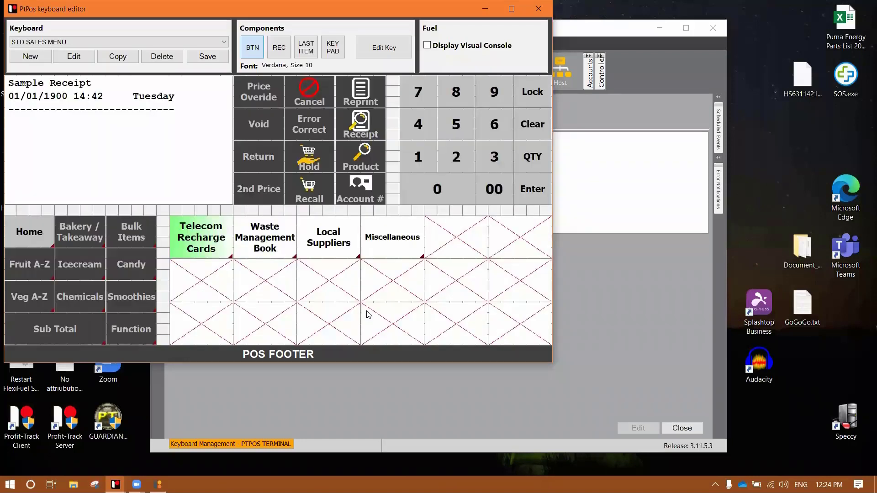
Load the SALES MENU NEW keyboard from the Keyboard dropdown.
left_click(133, 41)
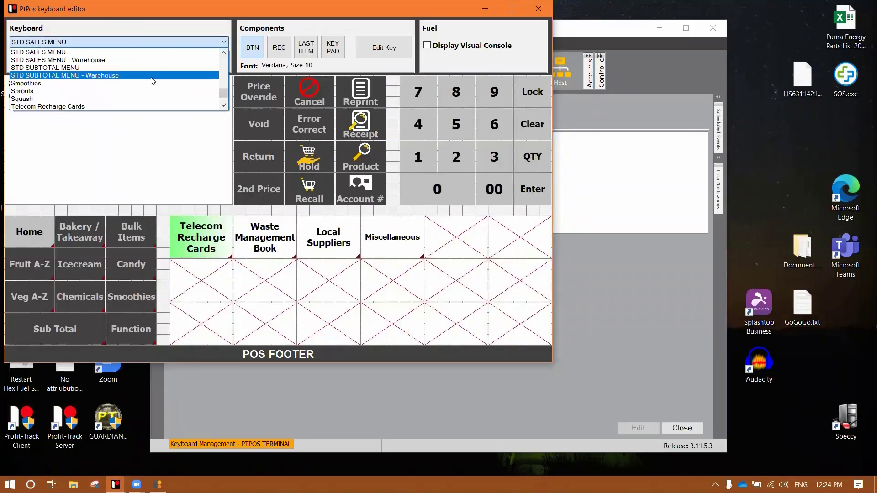
scroll(137, 83, "up", 5)
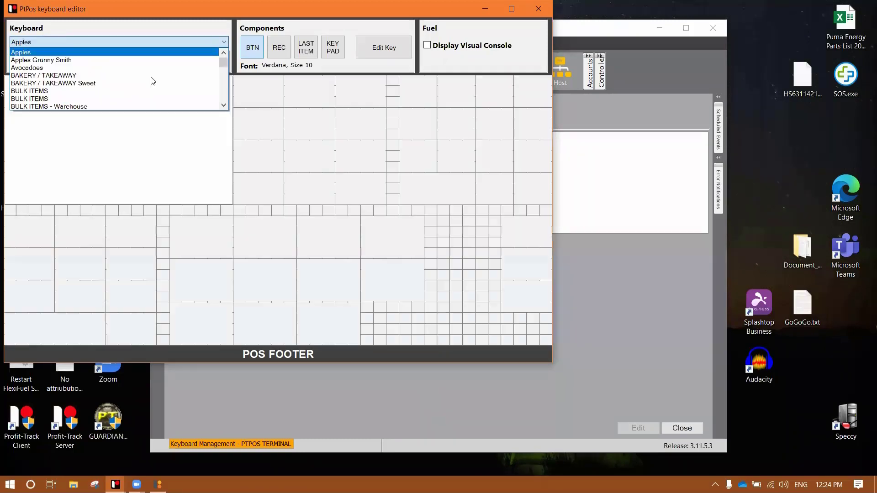
left_click(82, 106)
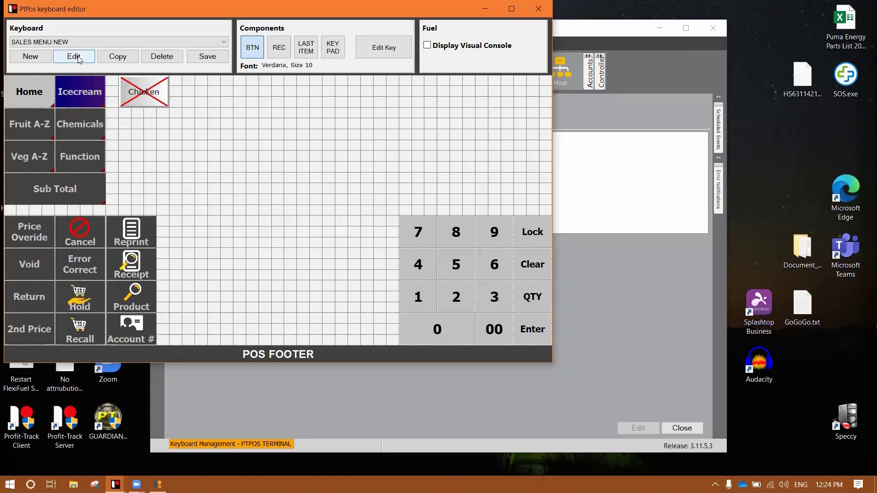
Copy SALES MENU NEW into a new keyboard named Juice and save it.
left_click(118, 56)
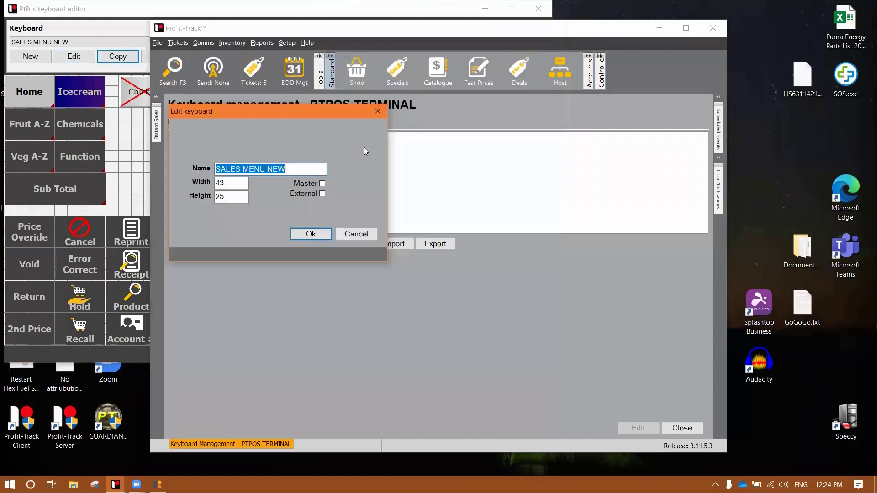
left_click(305, 169)
left_click_drag(305, 169, 70, 169)
type("Smooth")
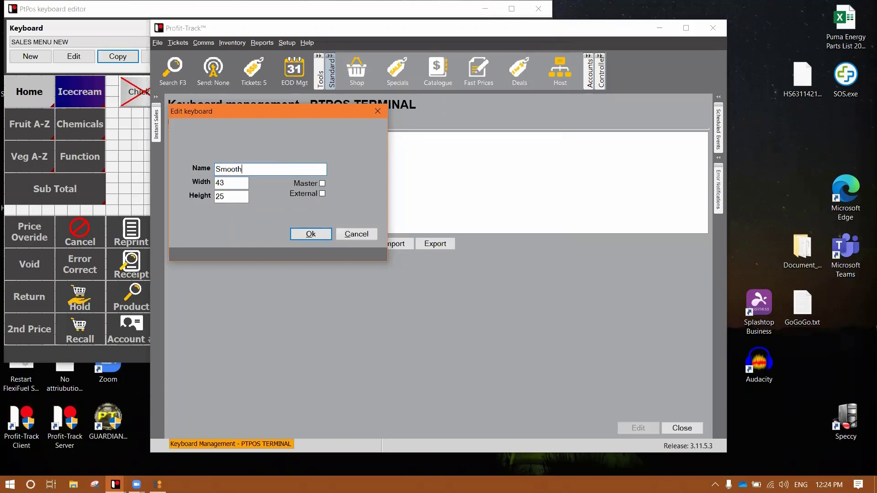
key("BackSpace")
key("BackSpace")
key("BackSpace")
key("BackSpace")
key("BackSpace")
key("BackSpace")
type("Juice")
left_click(319, 233)
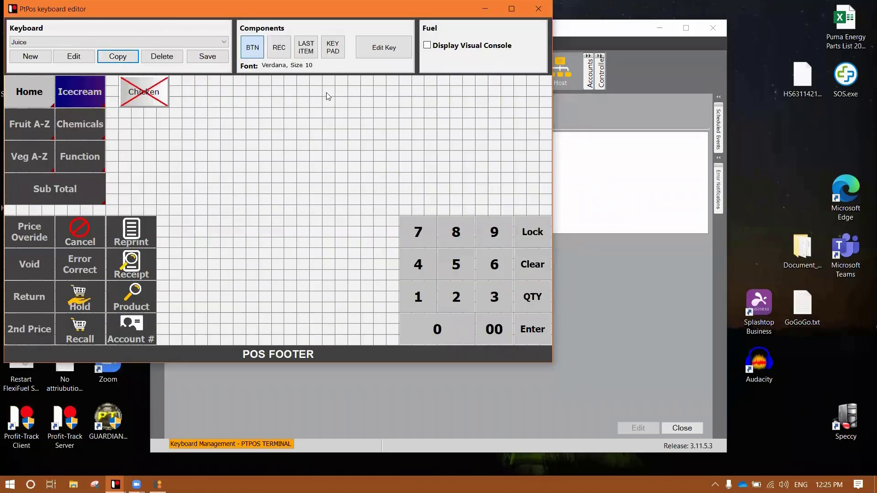
left_click(207, 56)
Add a large key in the middle of the grid labelled JUICE.
left_click_drag(190, 200, 371, 333)
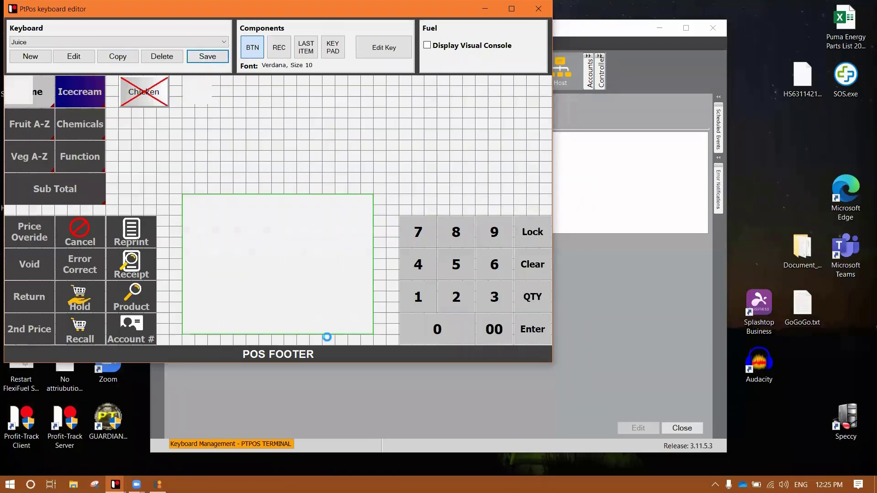
double_click(321, 282)
type("JUI")
key("BackSpace")
type("ICE")
key("Return")
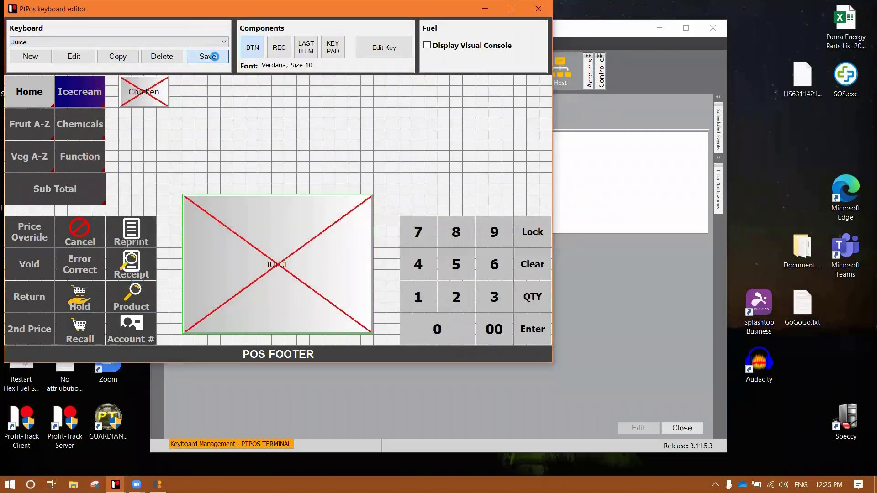
right_click(267, 11)
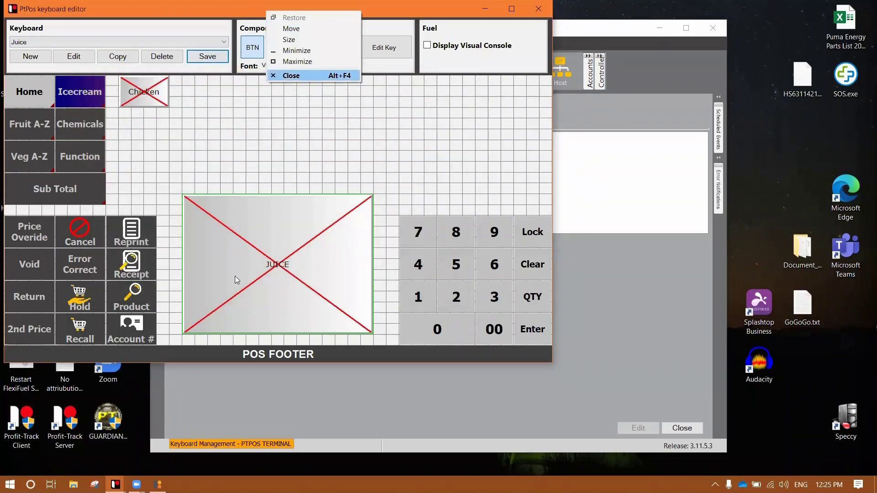
Close the editor and send the one pending Juice keyboard layout to the registers.
key("Return")
left_click(229, 243)
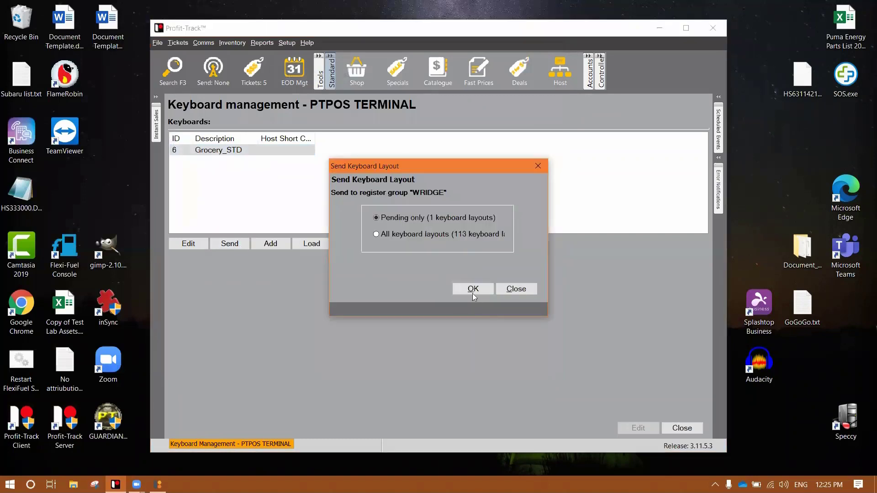
left_click(472, 291)
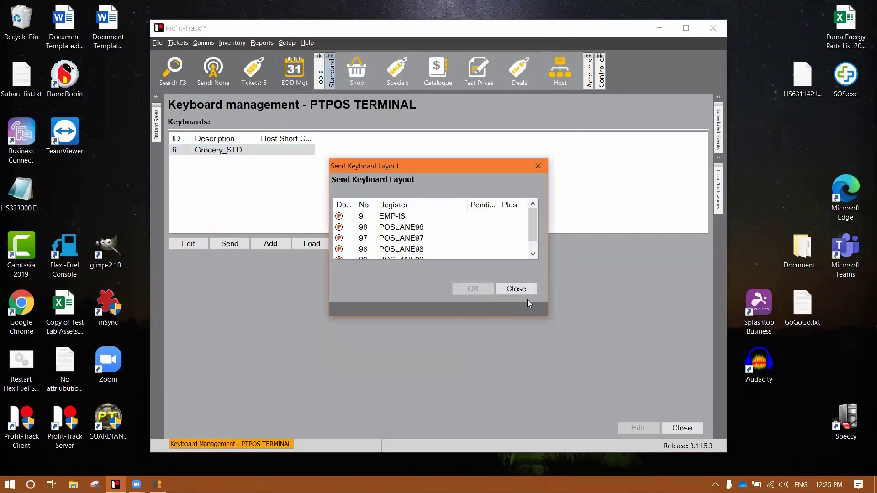
left_click(528, 289)
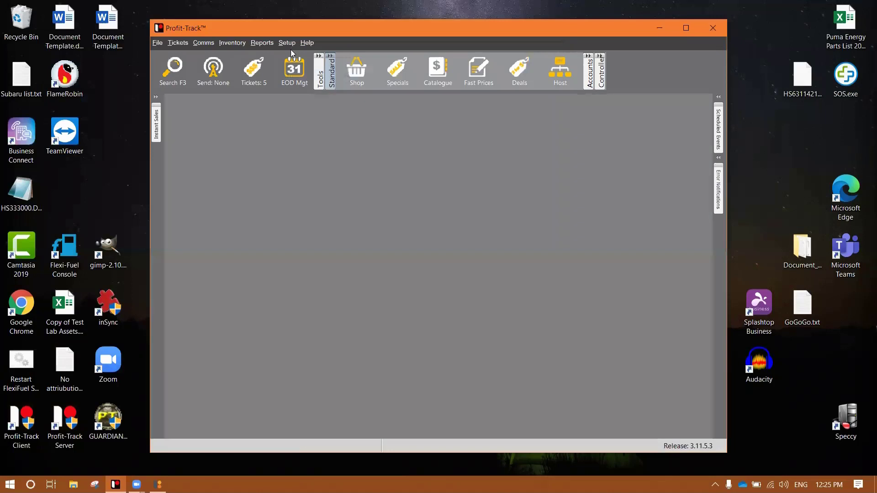
Make Juice the main keyboard for register EMP-IS in Register setup.
left_click(286, 43)
mouse_move(329, 77)
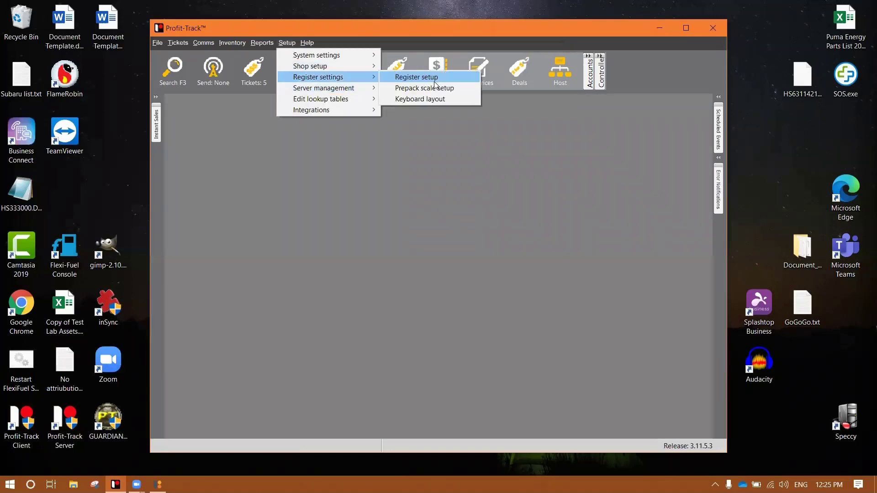
left_click(433, 78)
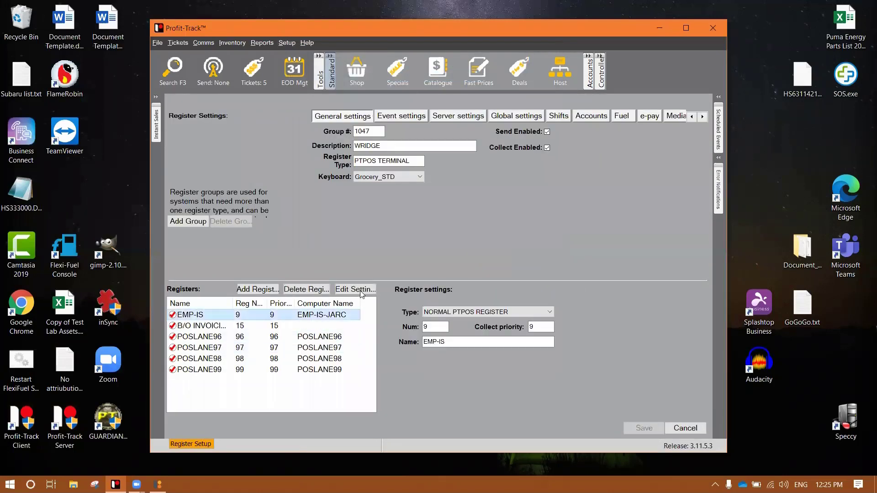
left_click(362, 290)
left_click(420, 211)
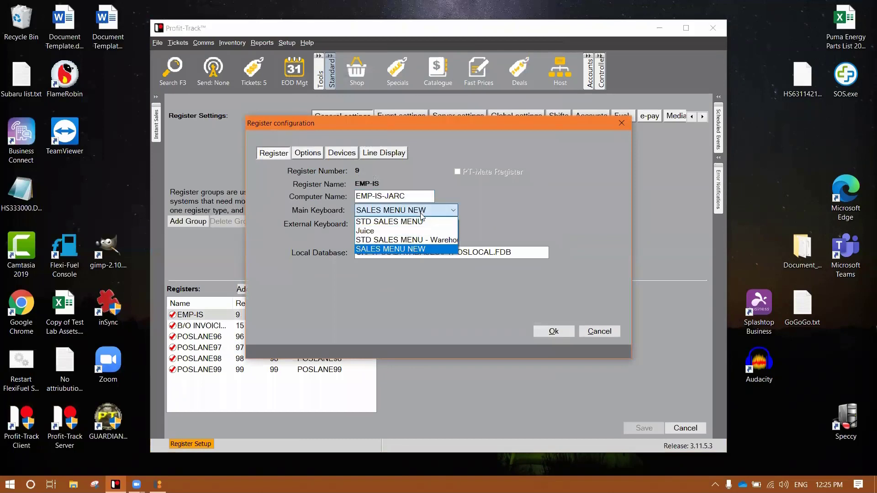
left_click(383, 231)
left_click(553, 331)
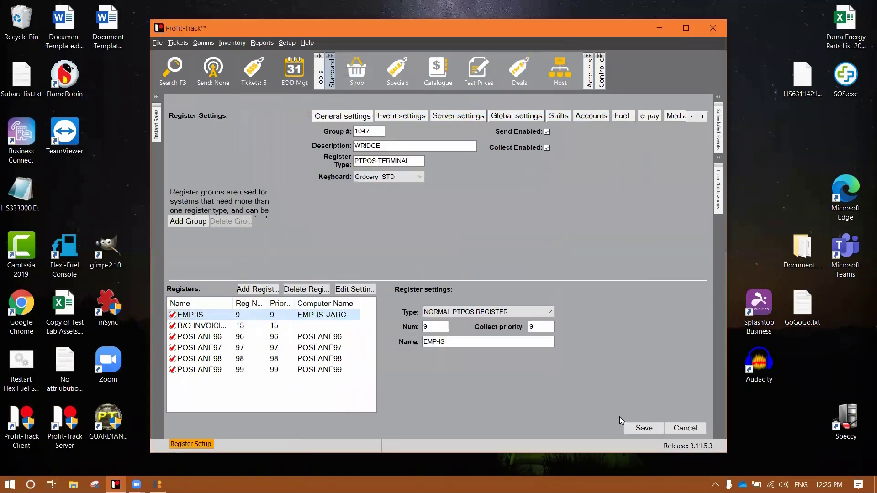
Save the register settings and send them out to the registers.
left_click(644, 428)
left_click(474, 264)
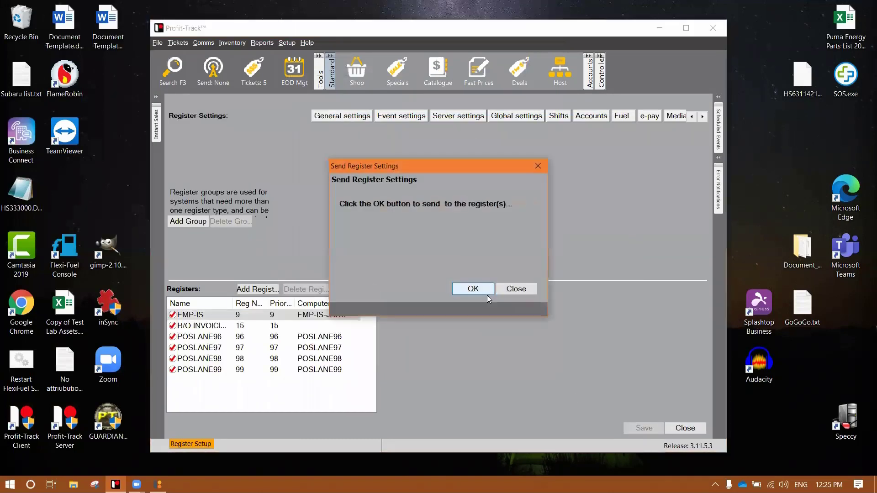
left_click(485, 292)
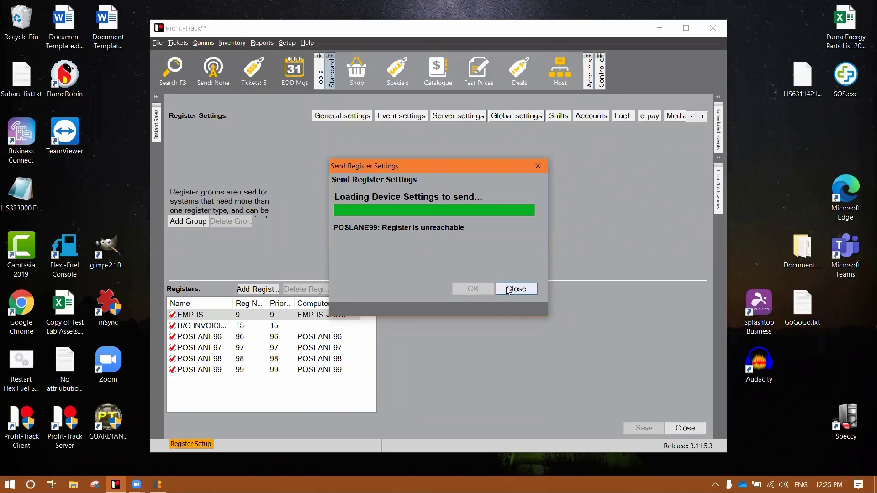
left_click(530, 289)
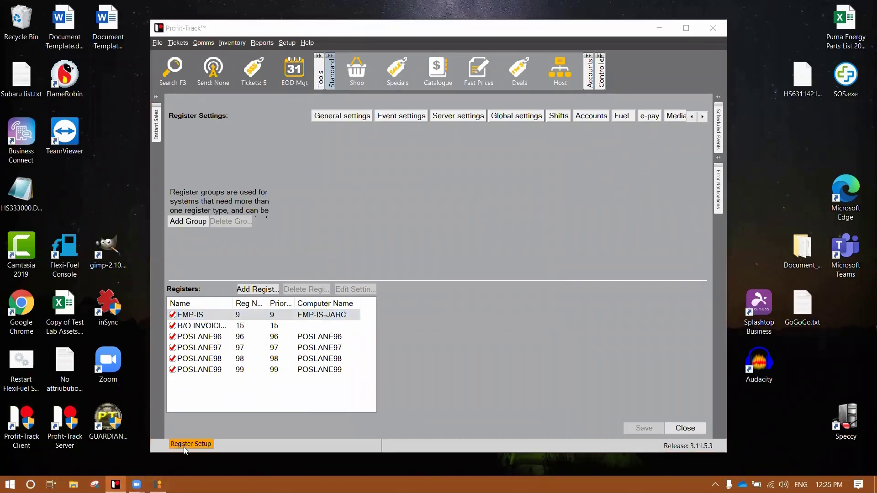
Lock and re-login the POS with the login code, check Telecom Recharge Cards, then close it.
left_click(159, 484)
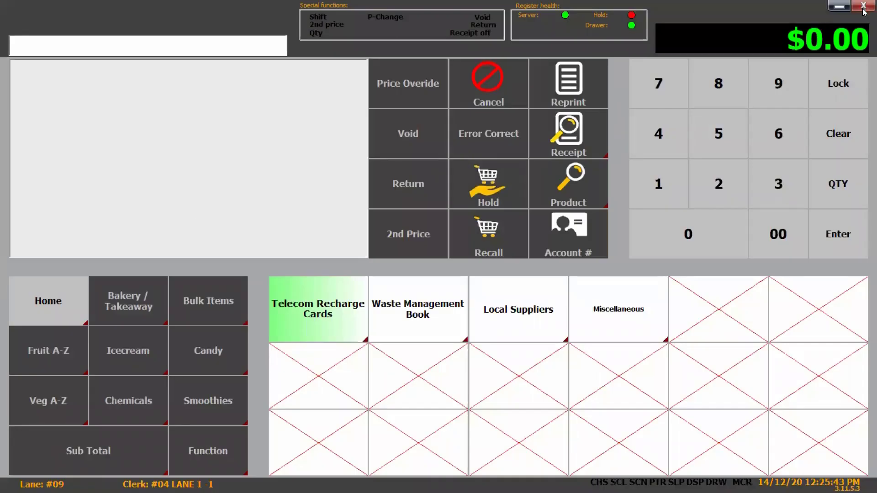
left_click(861, 94)
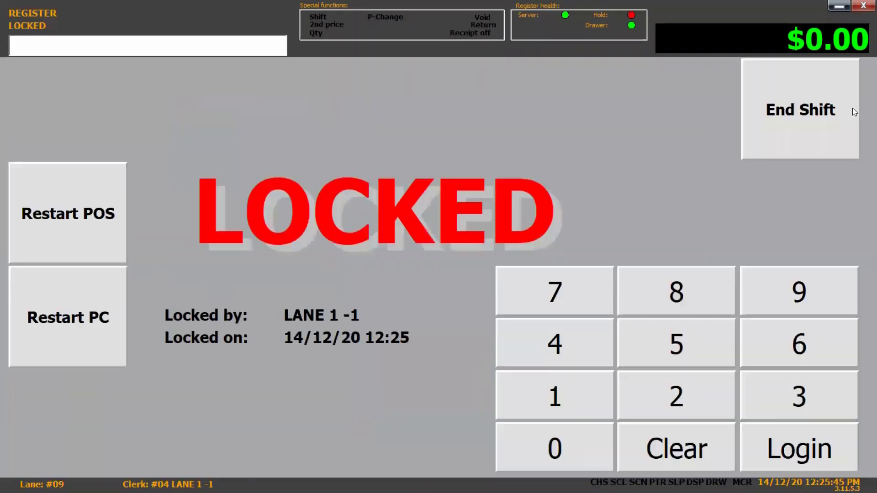
type("123")
key("Return")
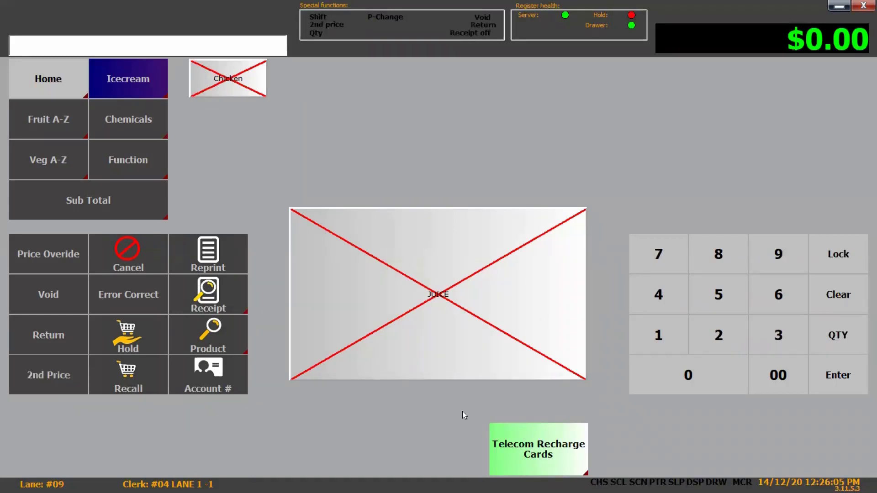
left_click(530, 445)
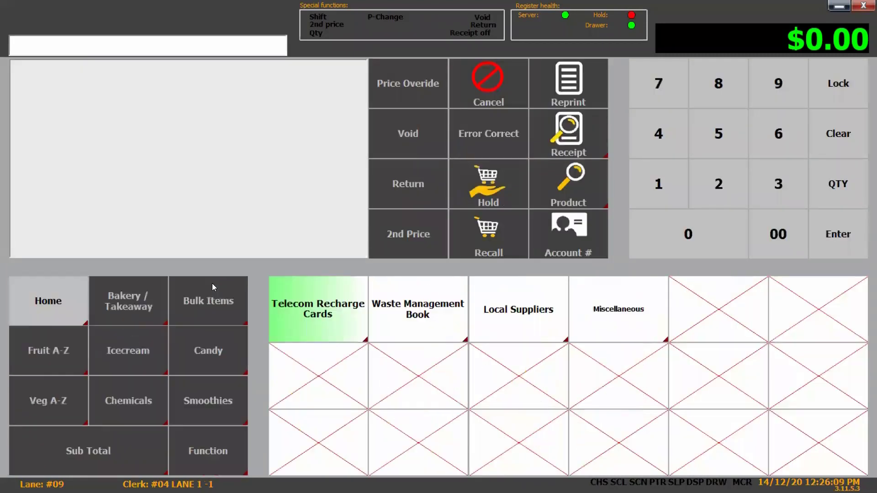
left_click(838, 6)
Close the Register Settings panel and exit Profit-Track.
left_click(686, 428)
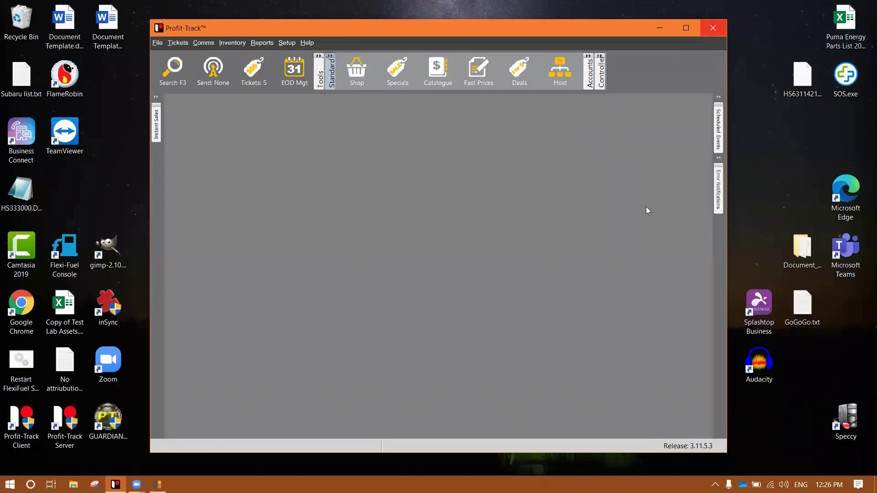
left_click(713, 27)
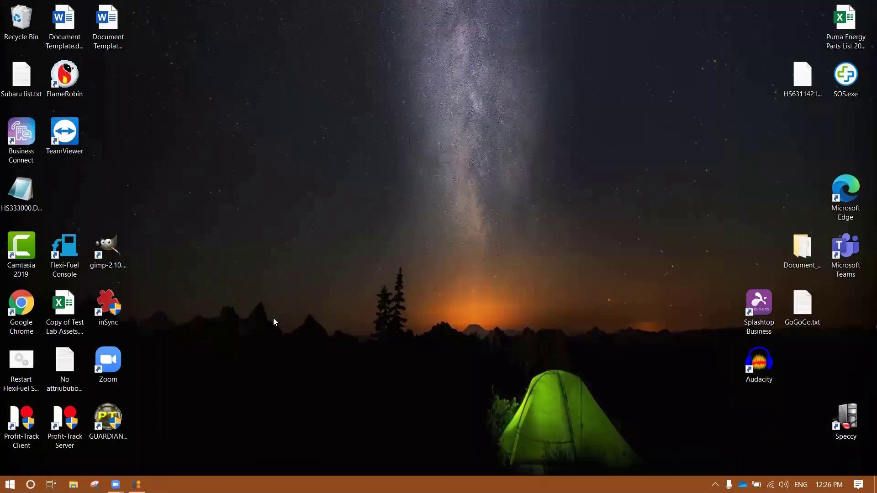